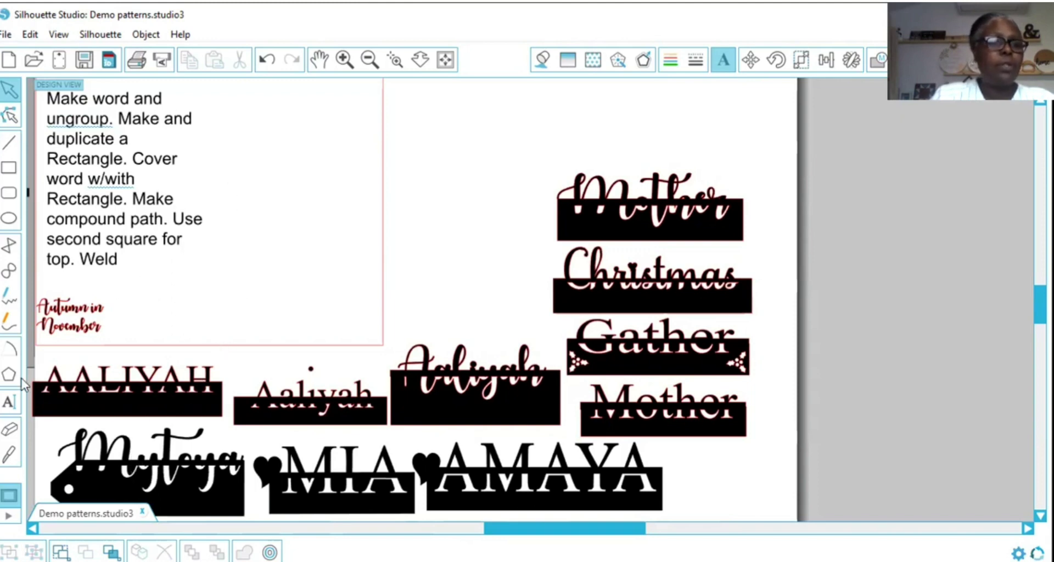
- Switch to the Text tool so the Text Style options appear
left_click(9, 402)
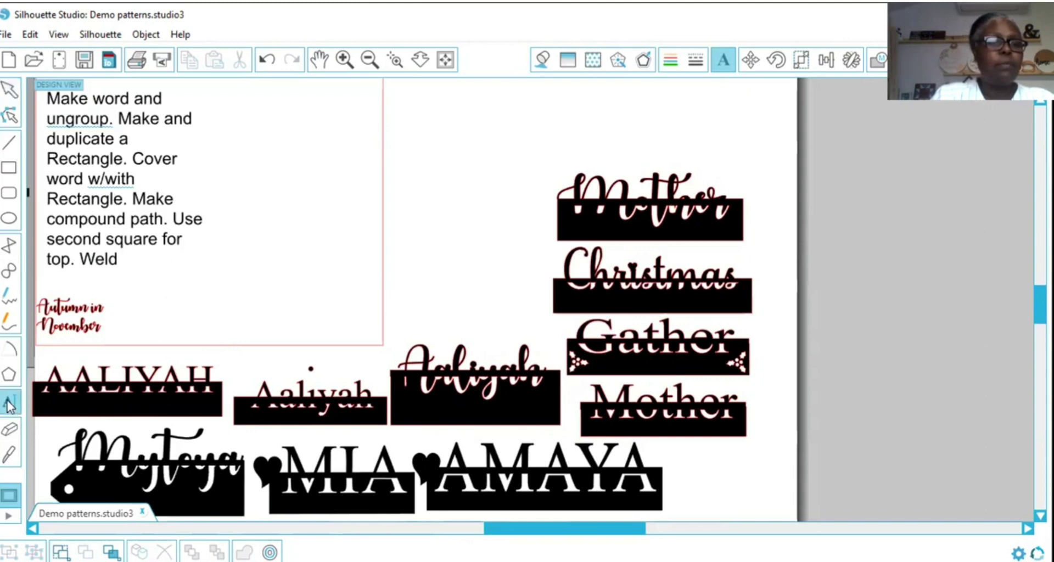
- Type the word Sabina in a new text box on the page
left_click(109, 290)
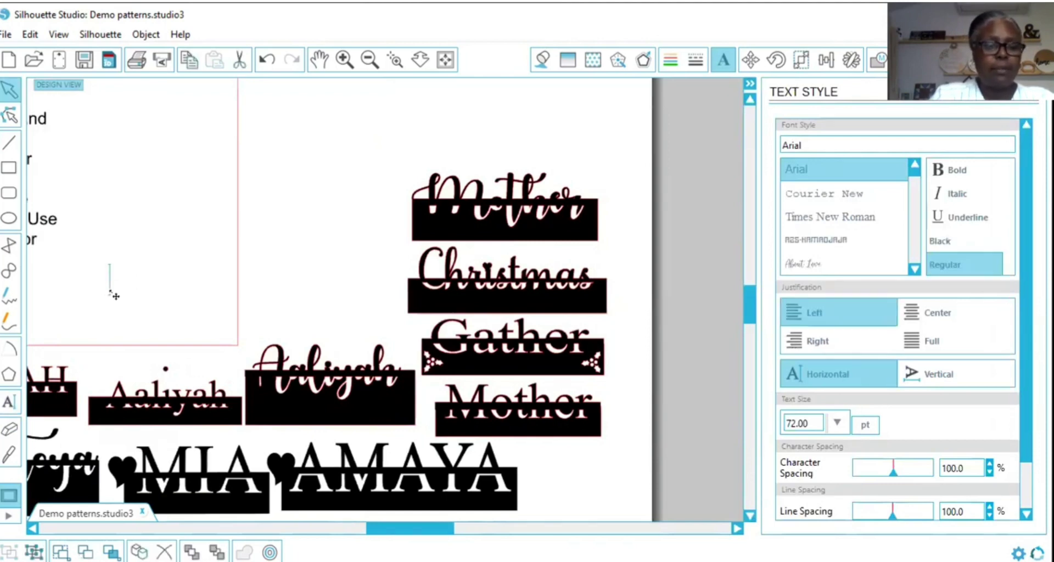
type("Sabina")
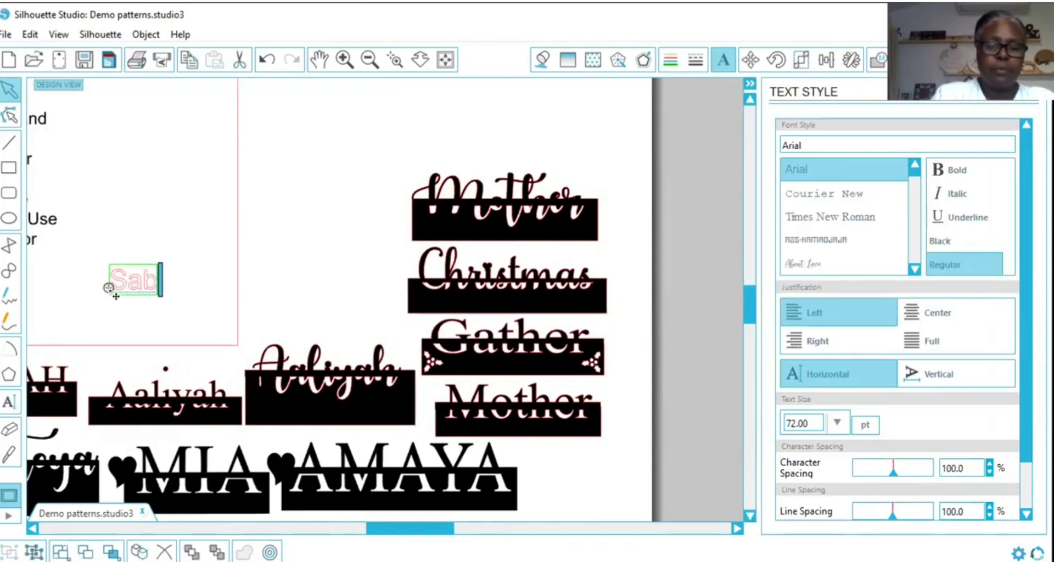
left_click(125, 223)
- Change the font of Sabina to Times New Roman
left_click(189, 287)
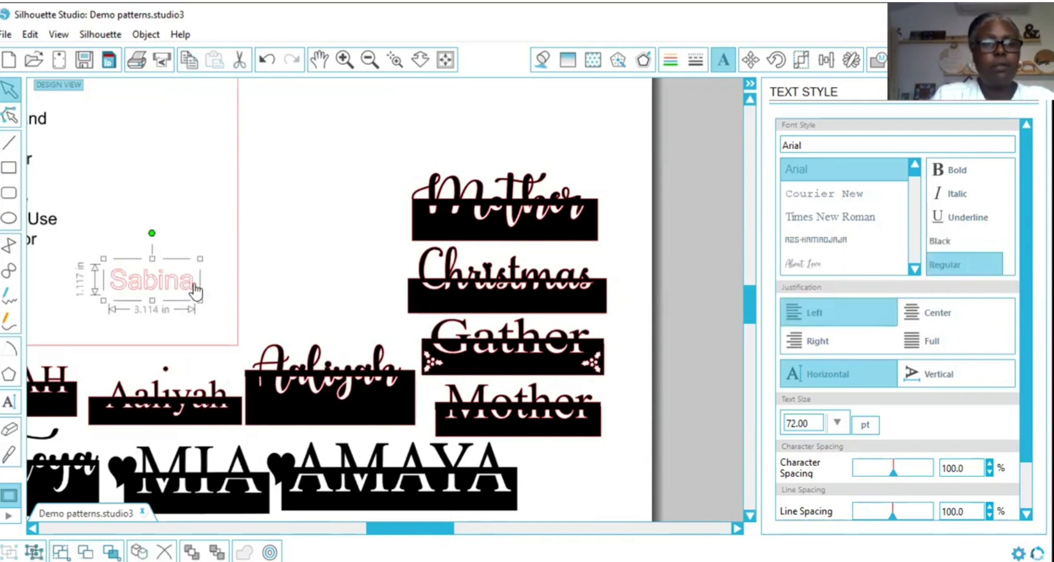
double_click(193, 291)
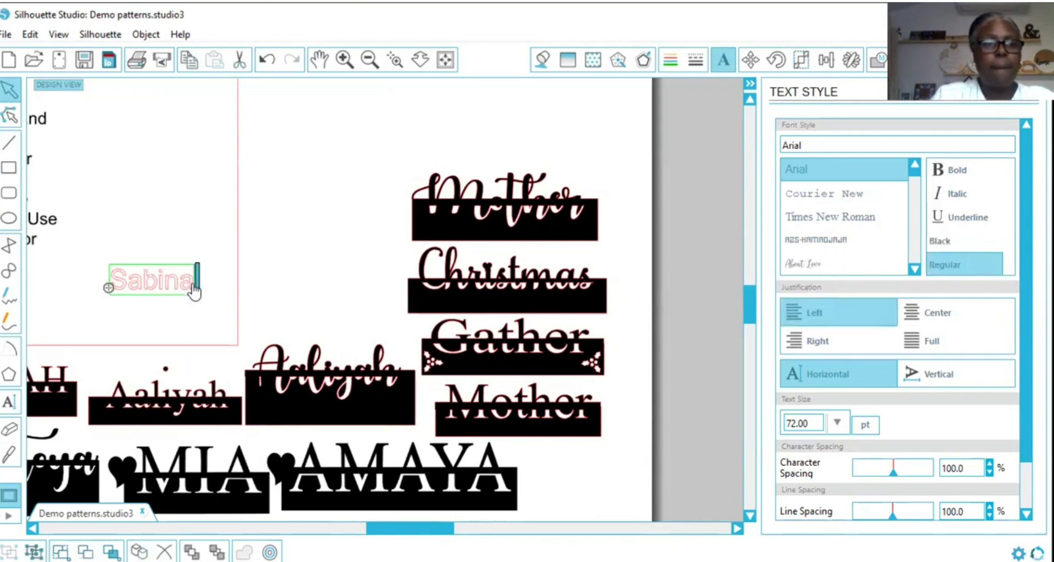
left_click_drag(193, 283, 66, 285)
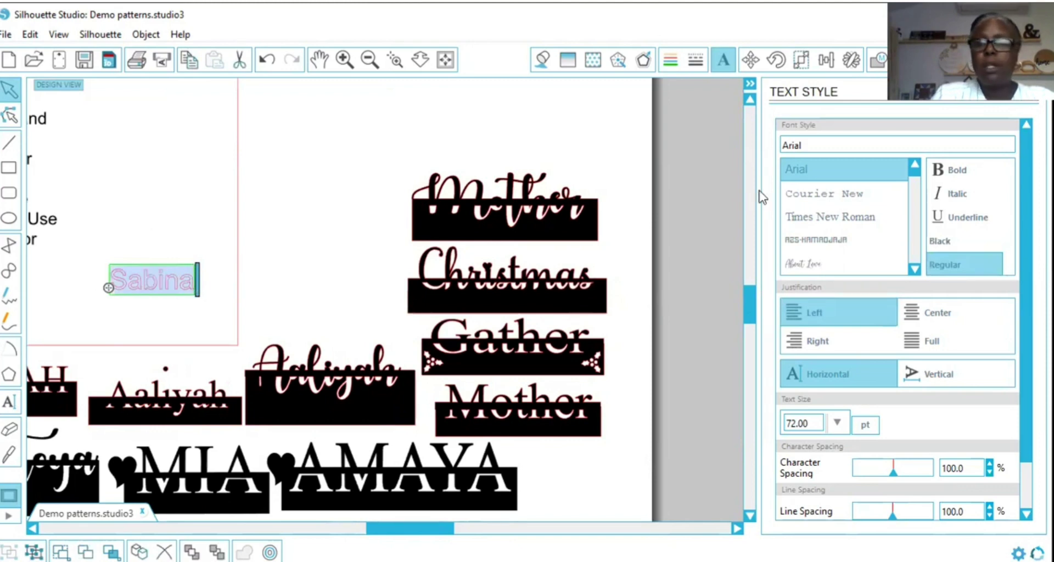
left_click(817, 220)
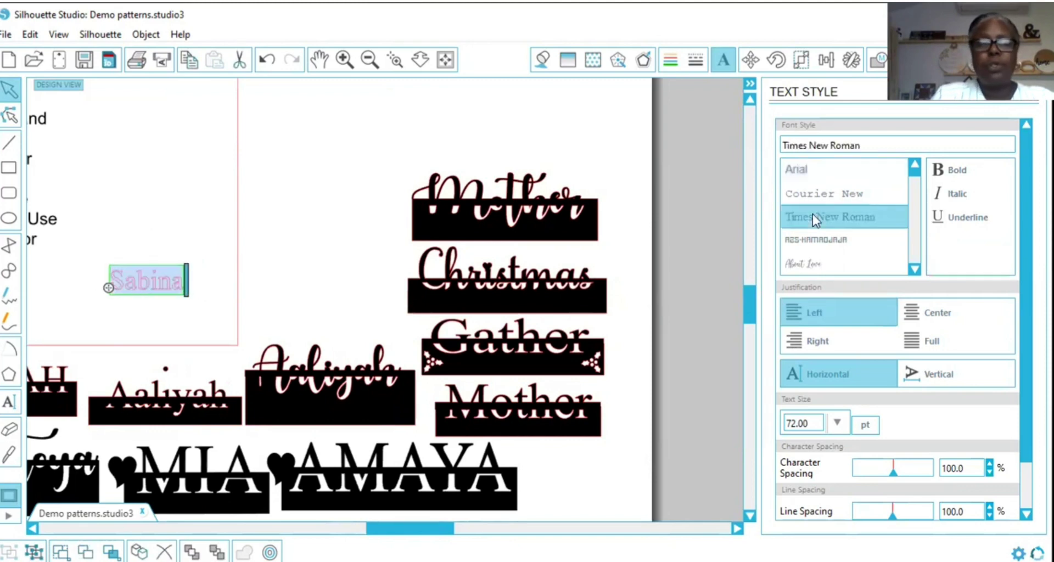
left_click(203, 311)
- Enlarge Sabina to about 6.75 inches wide (178.65 pt) and move it down-left on the page
left_click(185, 281)
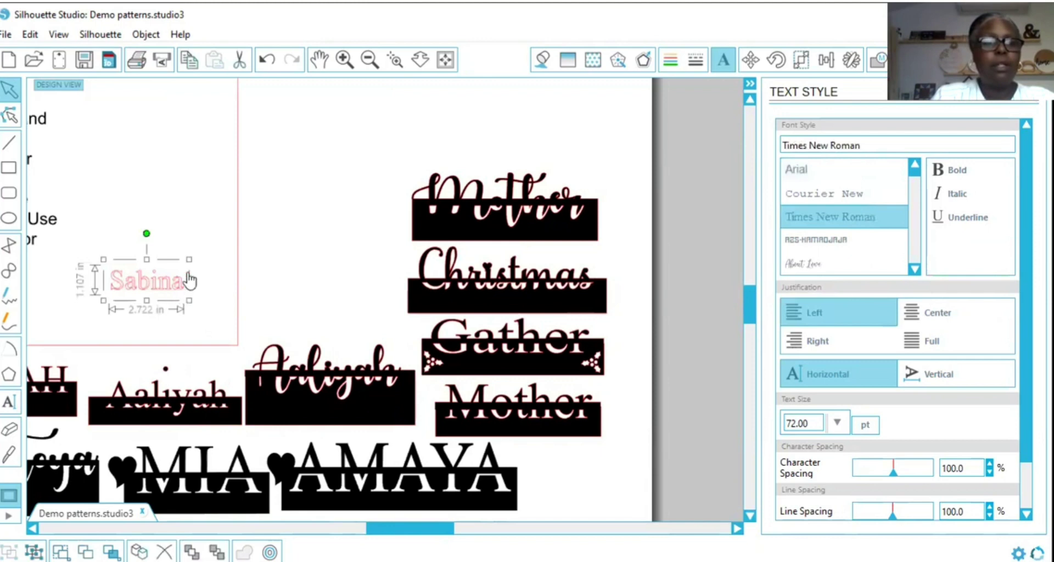
left_click_drag(218, 250, 306, 225)
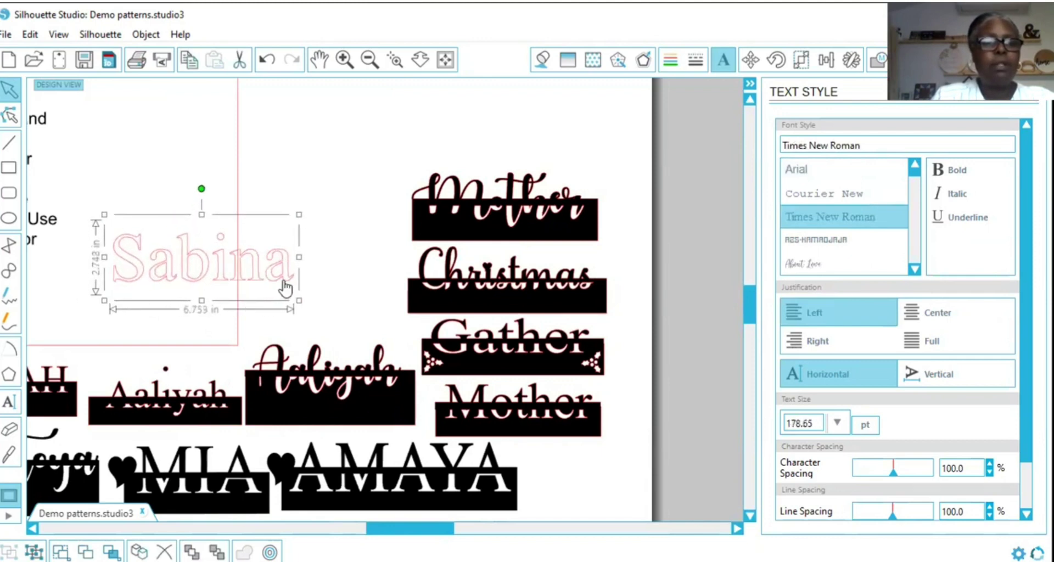
left_click_drag(285, 287, 203, 321)
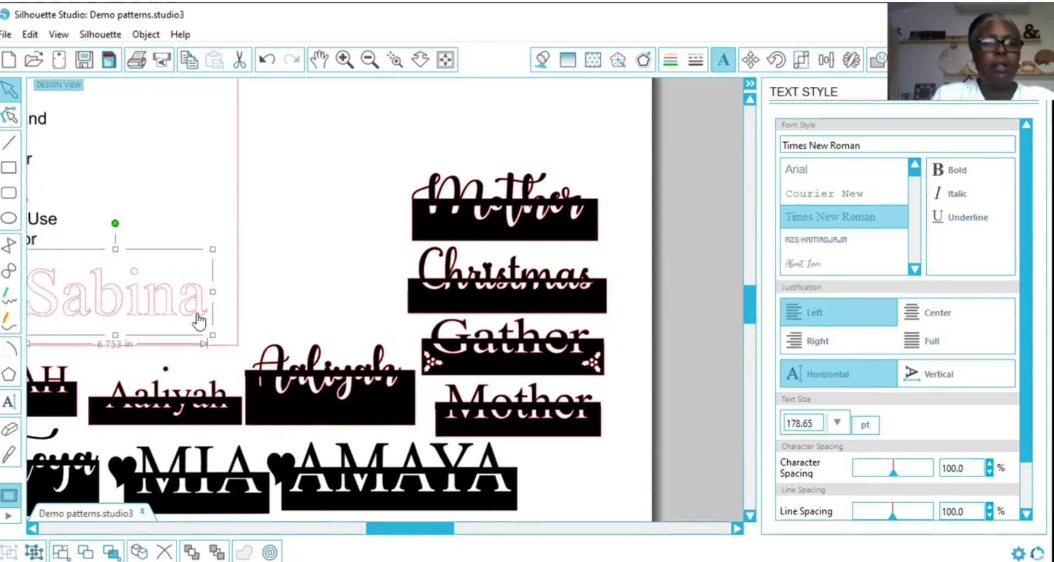
left_click(750, 84)
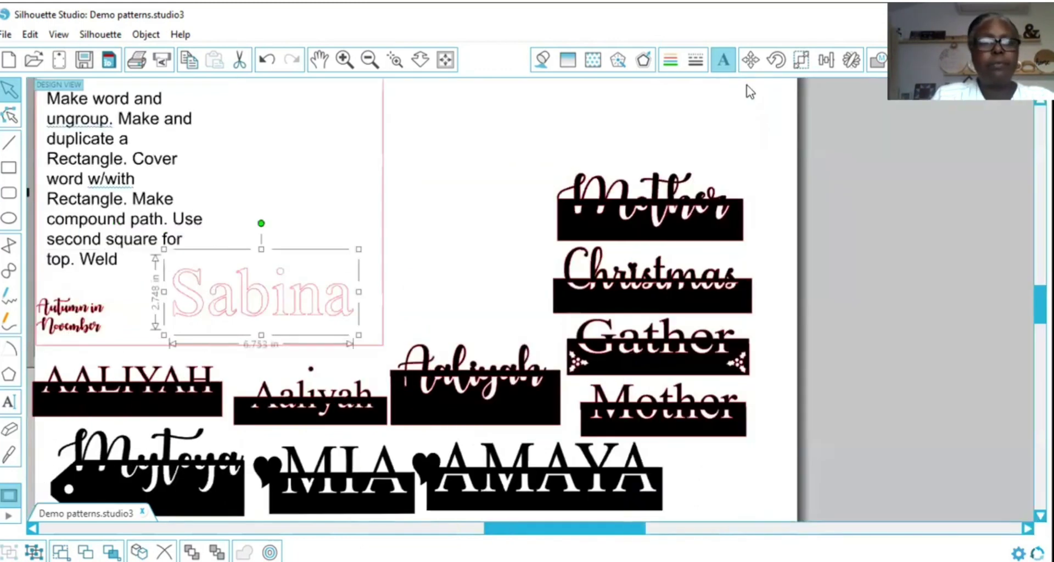
- Ungroup the Sabina text so each letter becomes a separate shape
left_click(215, 256)
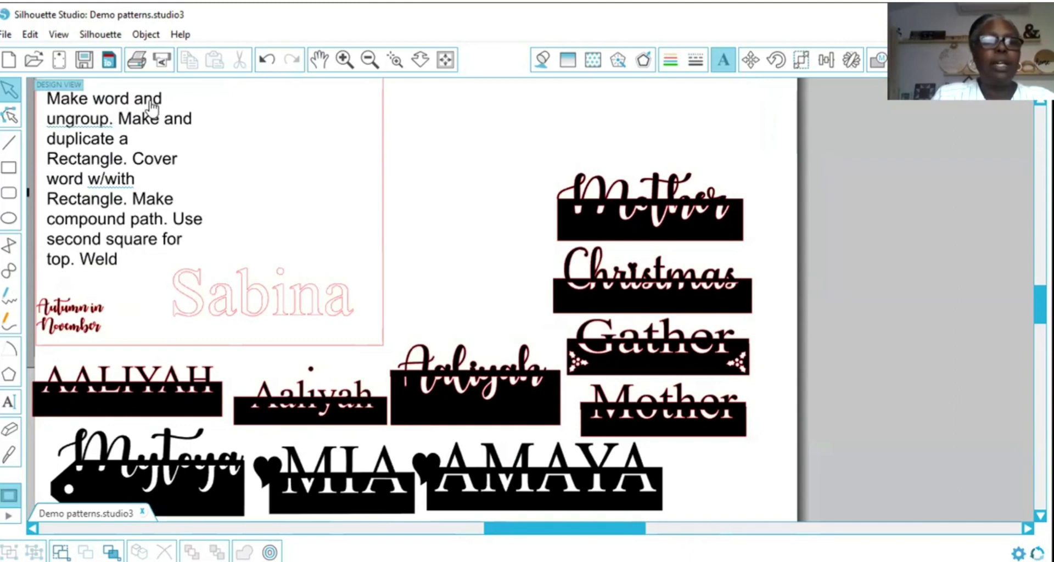
left_click(254, 320)
right_click(253, 318)
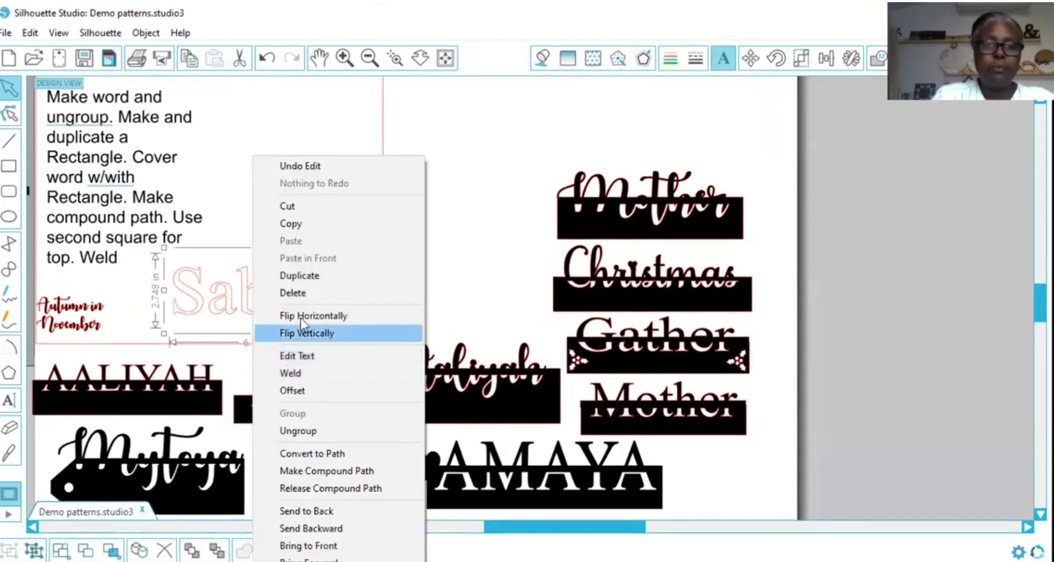
left_click(296, 431)
left_click(284, 193)
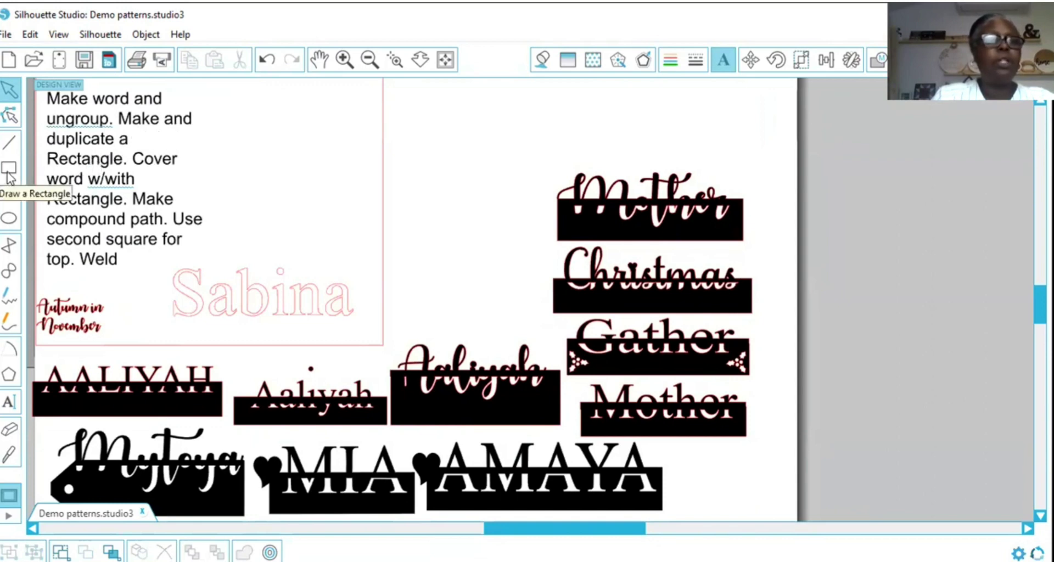
- Draw a thin 7.407 × 0.893 inch rectangle beneath Sabina
left_click(7, 174)
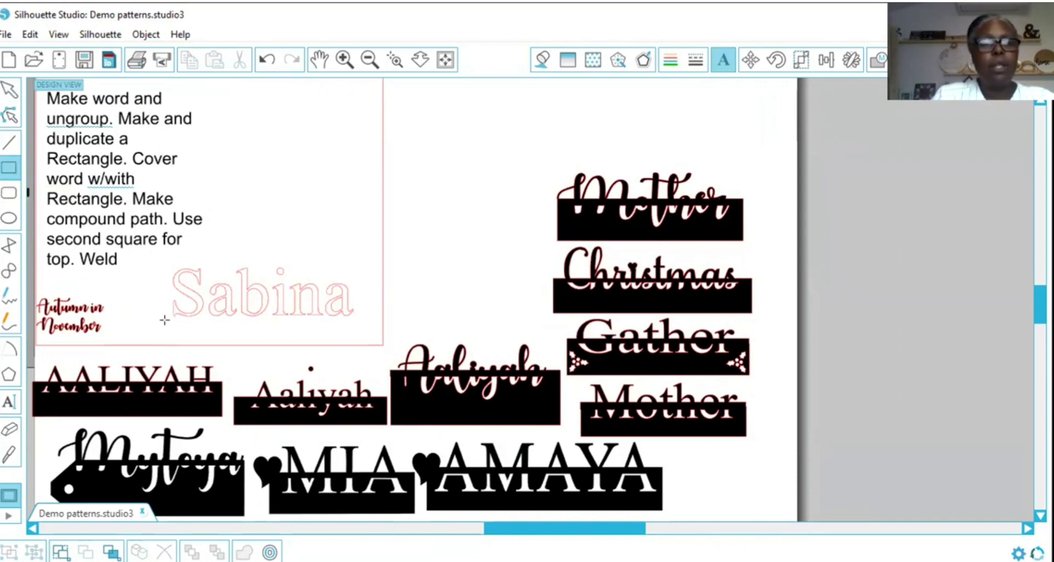
left_click_drag(164, 320, 366, 345)
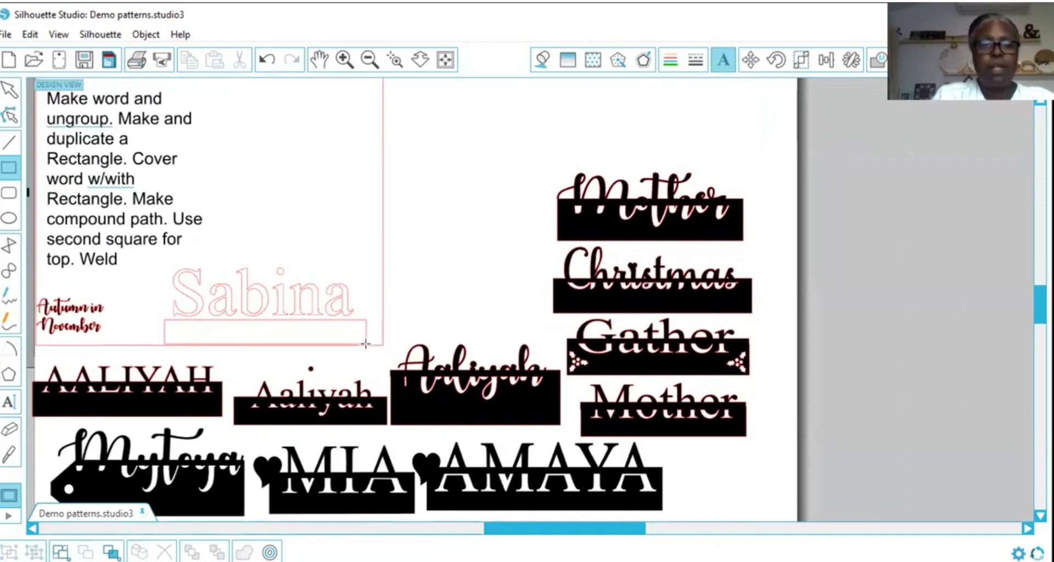
left_click(15, 93)
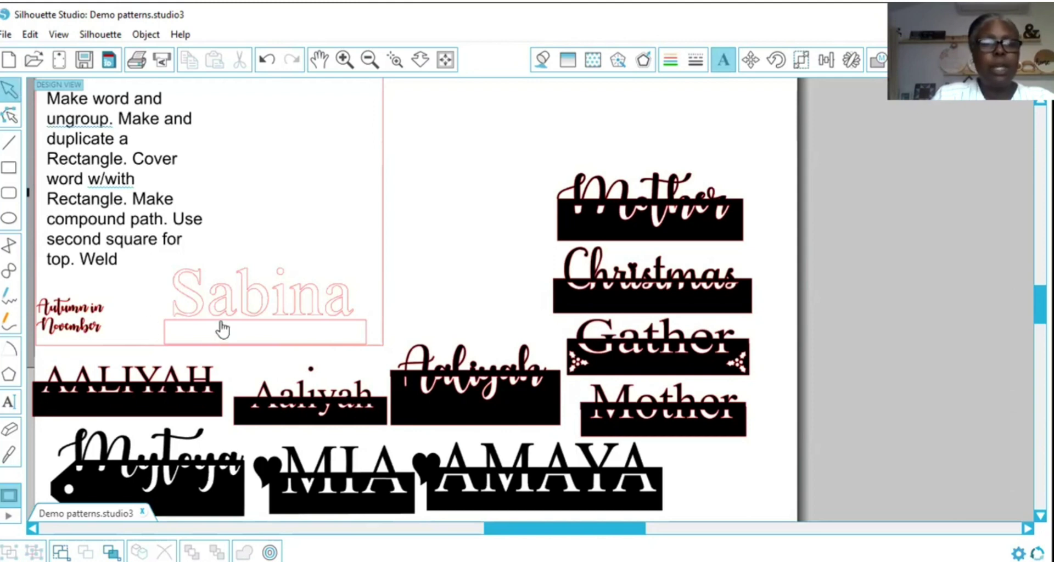
left_click_drag(220, 330, 216, 328)
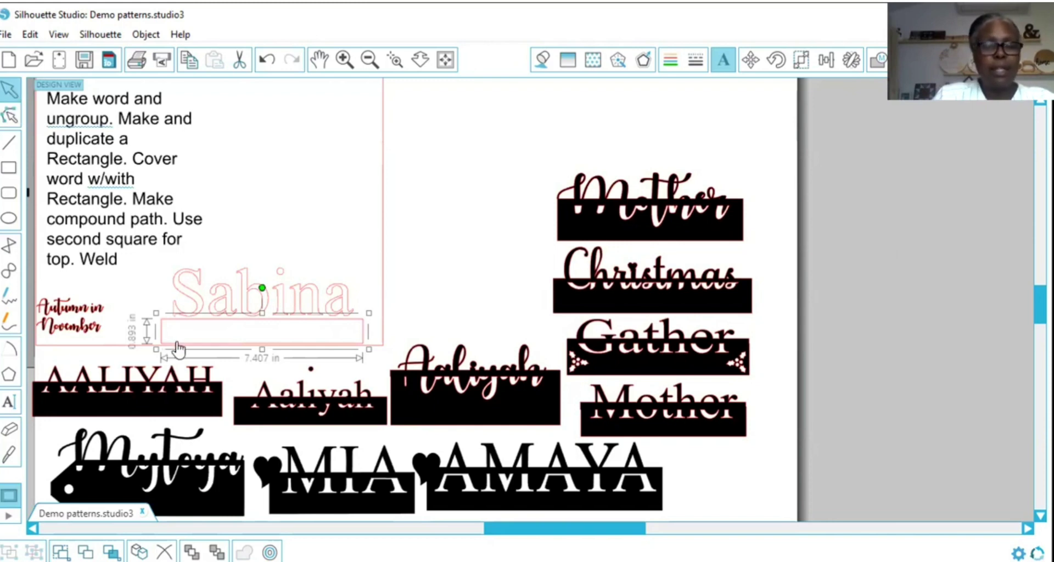
- Duplicate the bar, place the copy just below it, and select Sabina with both bars
right_click(201, 346)
left_click(209, 333)
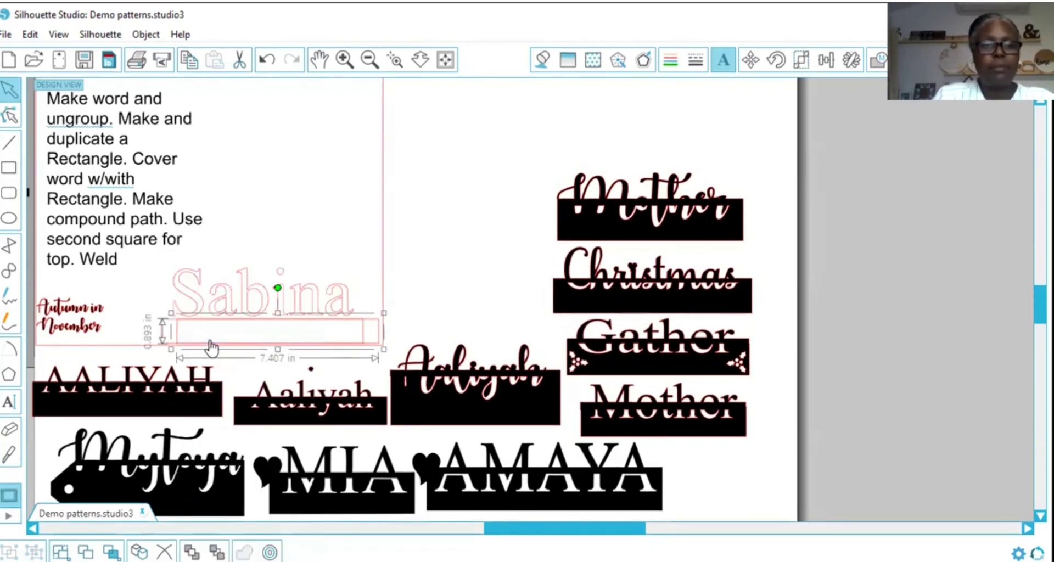
left_click_drag(231, 347, 217, 365)
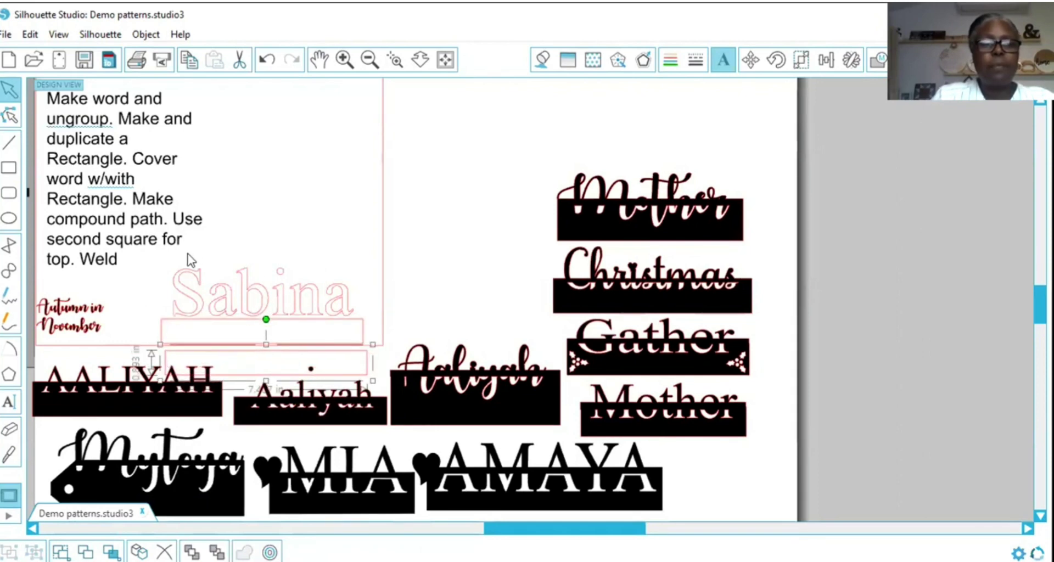
left_click_drag(189, 259, 337, 362)
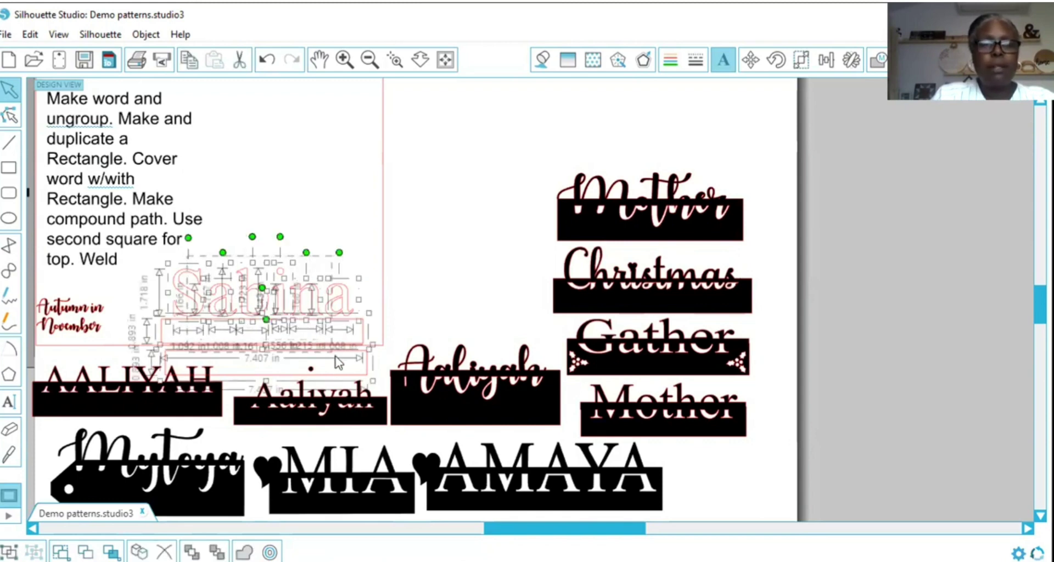
- Fill Sabina and both bars black, then move one bar up over the letters' lower half
left_click(542, 60)
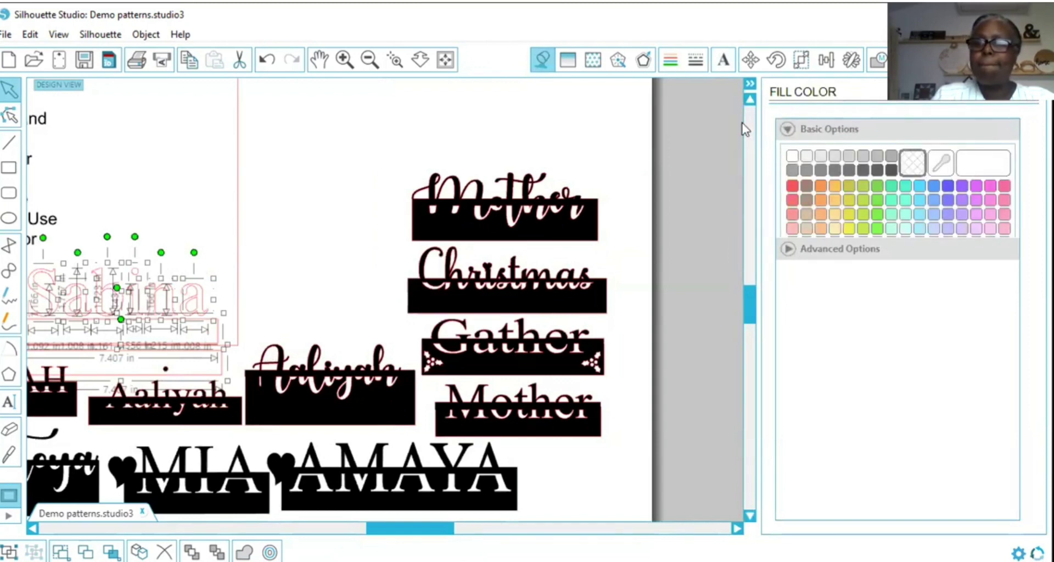
left_click(326, 160)
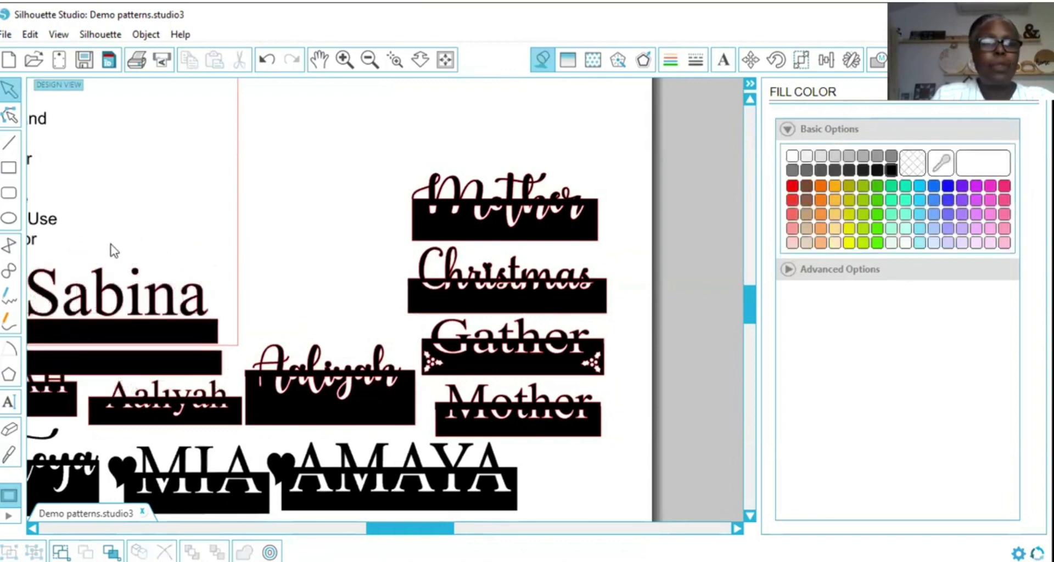
left_click(748, 84)
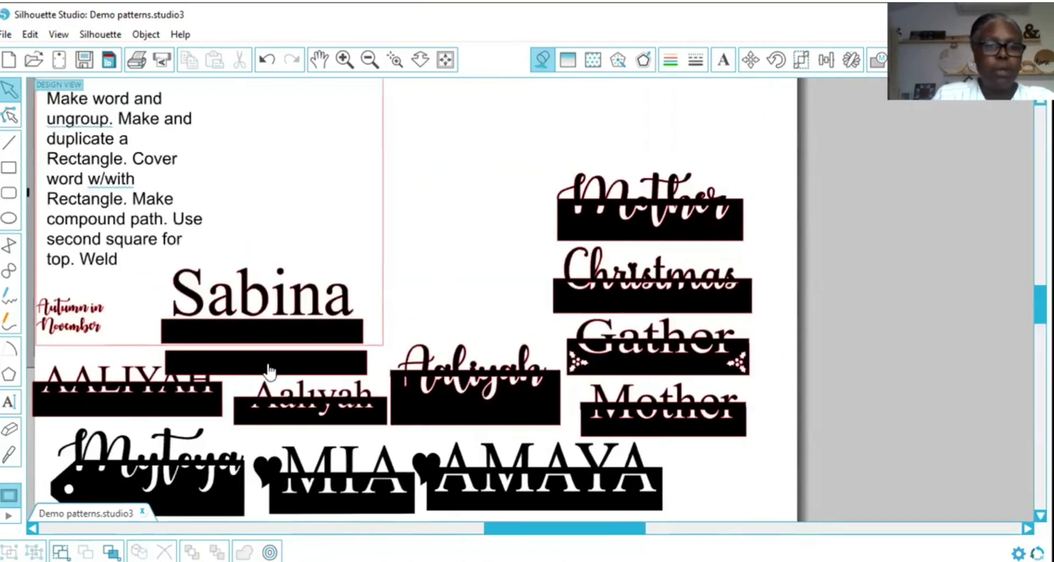
left_click_drag(268, 372, 263, 369)
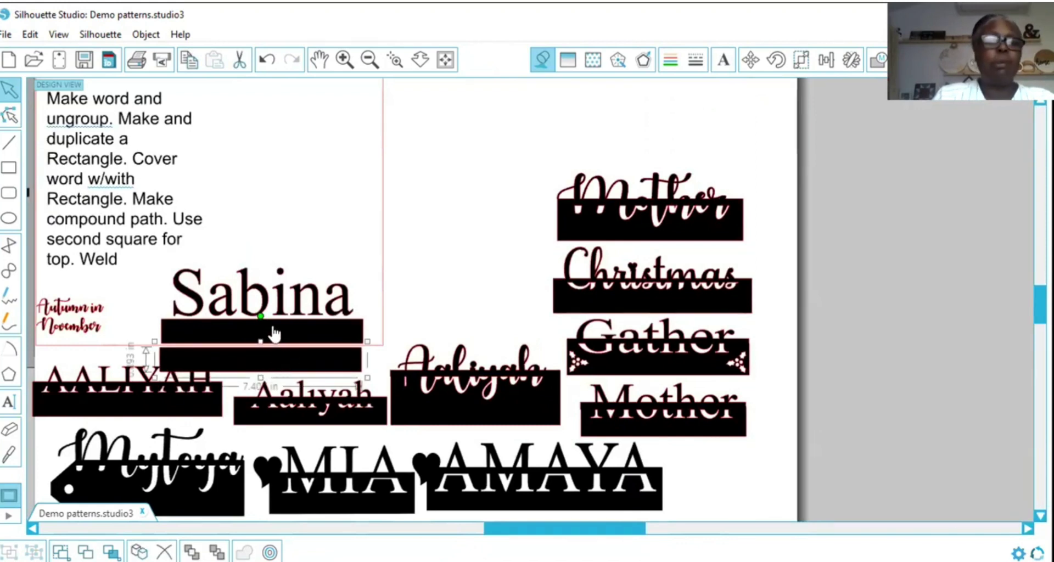
mouse_move(273, 333)
left_mouse_down()
mouse_move(304, 240)
mouse_move(292, 200)
mouse_move(268, 341)
mouse_move(263, 321)
left_mouse_up()
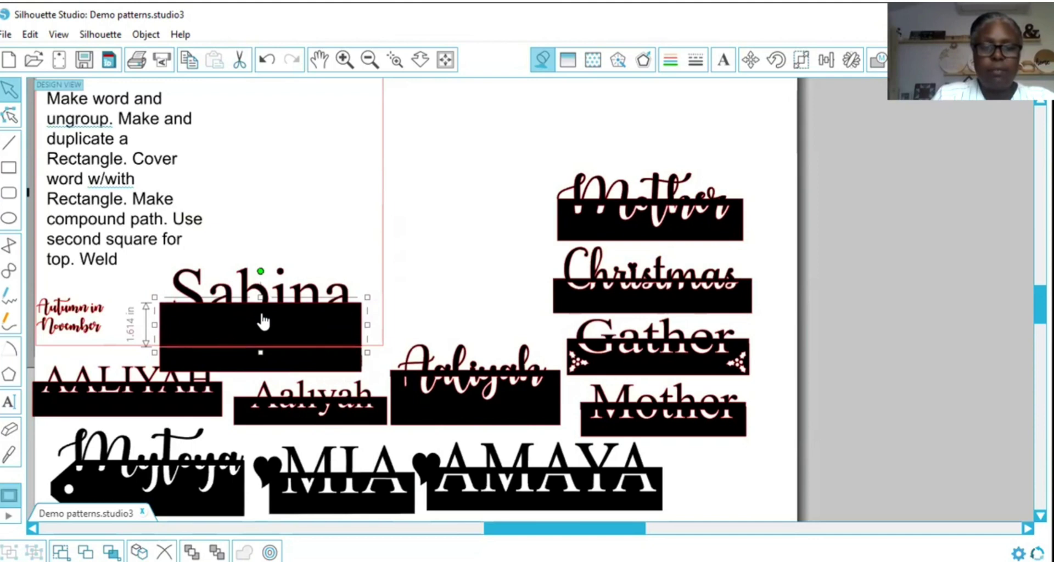
- Make Sabina's letters and the covering bar one compound path, then nudge it up slightly
left_click_drag(263, 321, 264, 319)
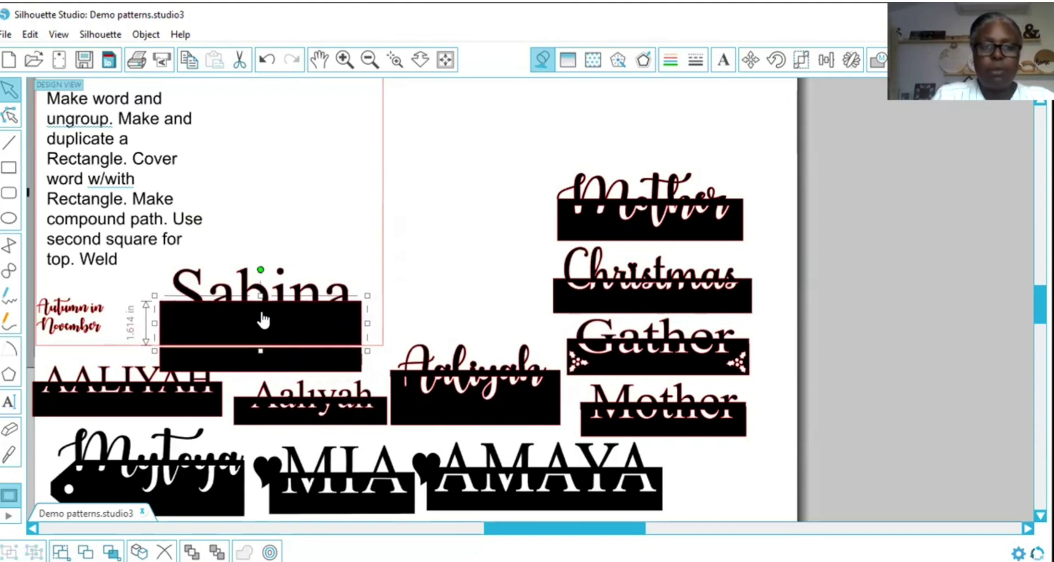
left_click_drag(180, 253, 355, 331)
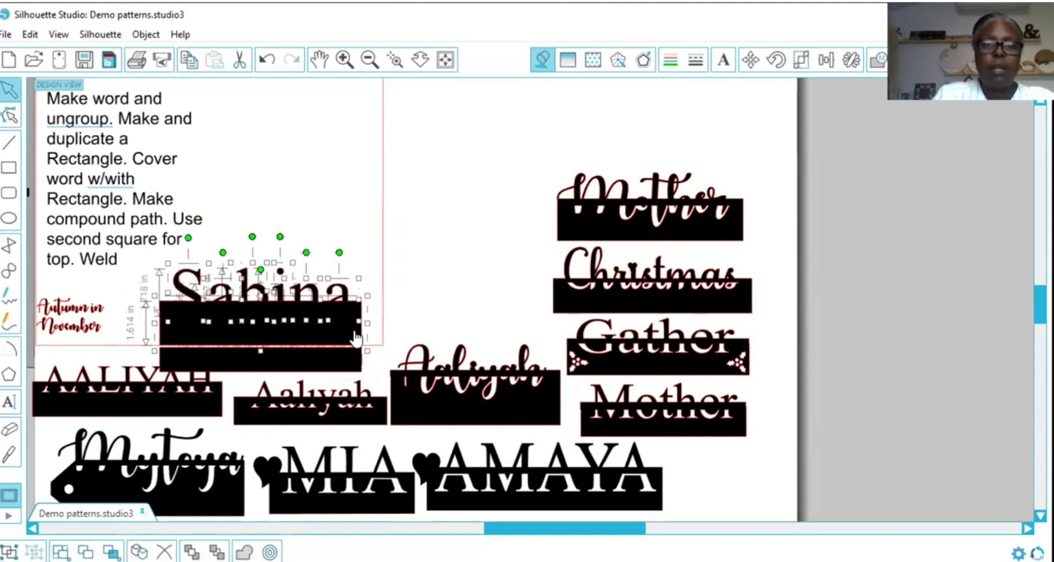
right_click(354, 336)
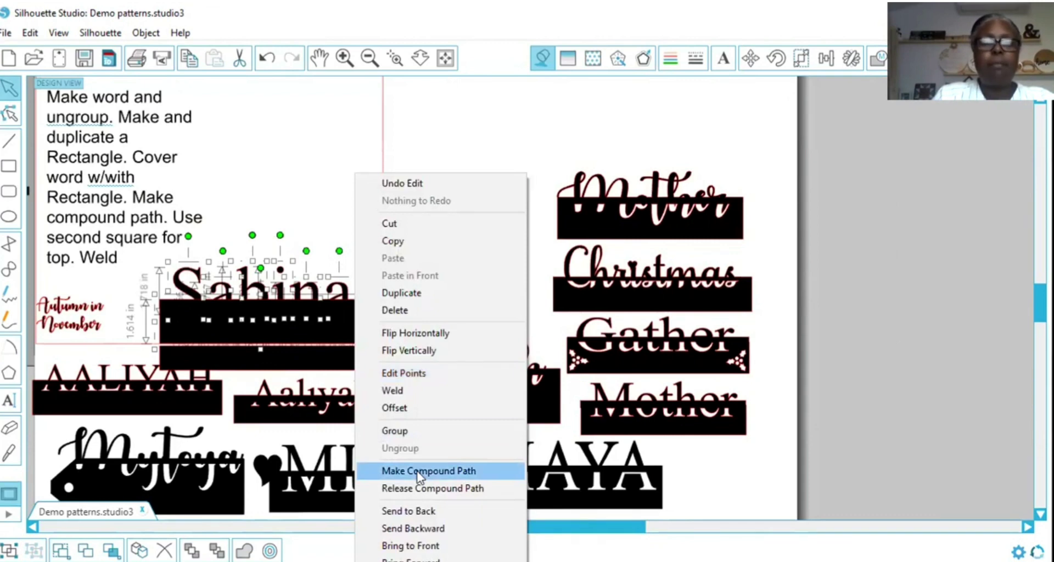
left_click(418, 473)
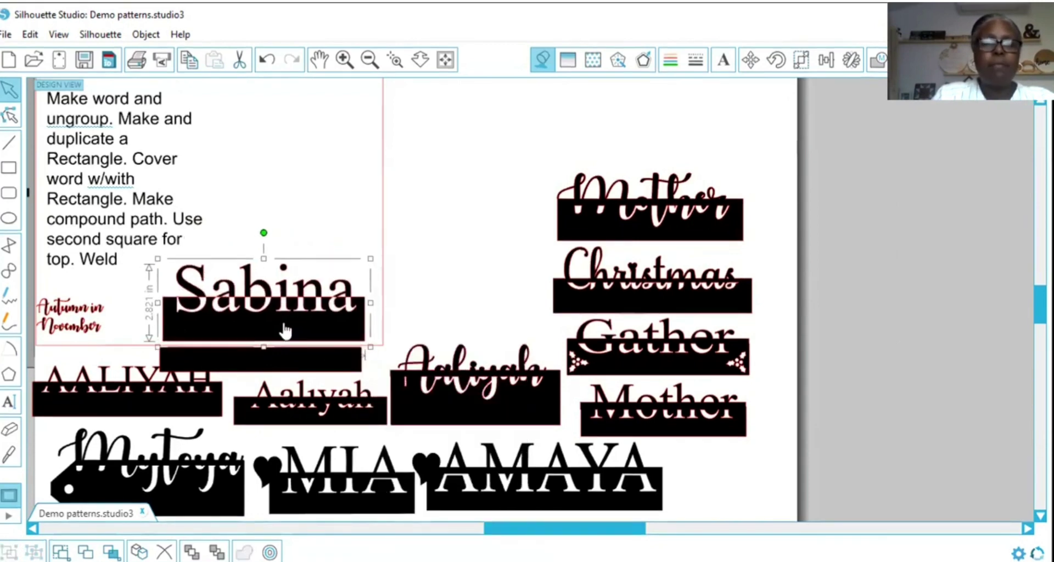
left_click_drag(285, 329, 286, 321)
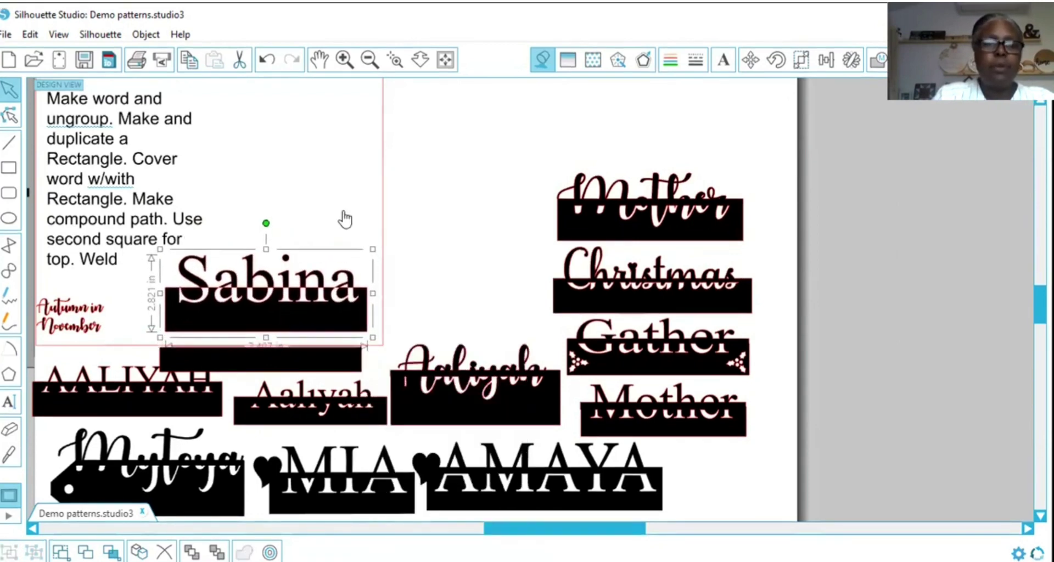
- Zoom in and slide the spare black rectangle up until it sits just under the Sabina band
left_click(345, 61)
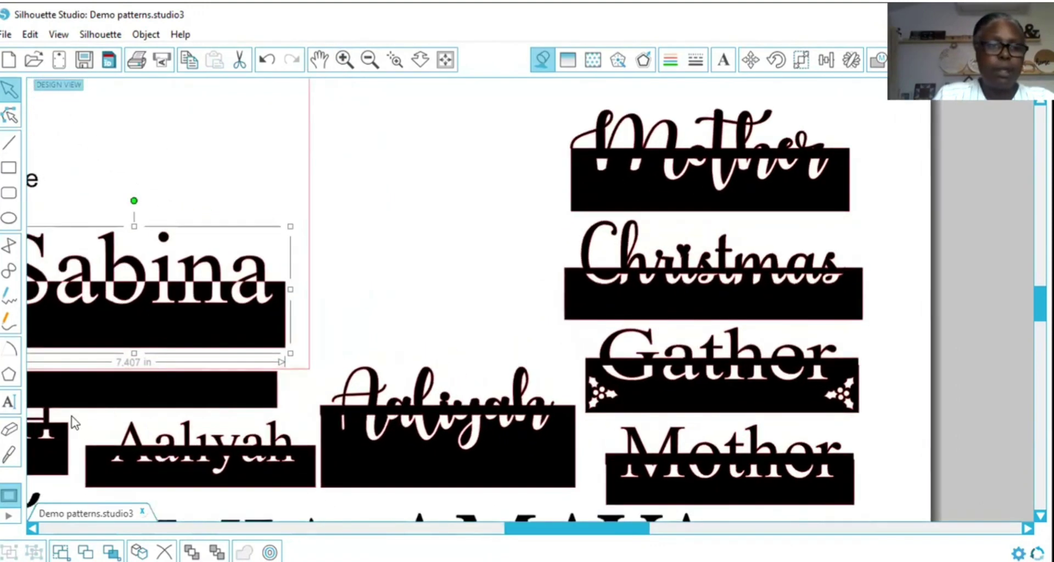
left_click_drag(65, 159, 24, 184)
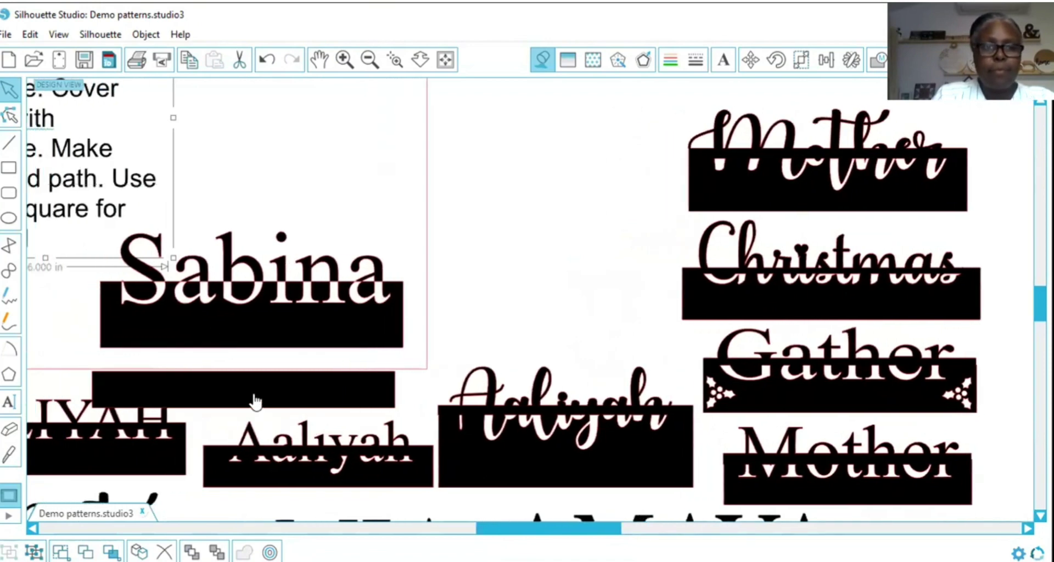
left_click_drag(254, 401, 248, 349)
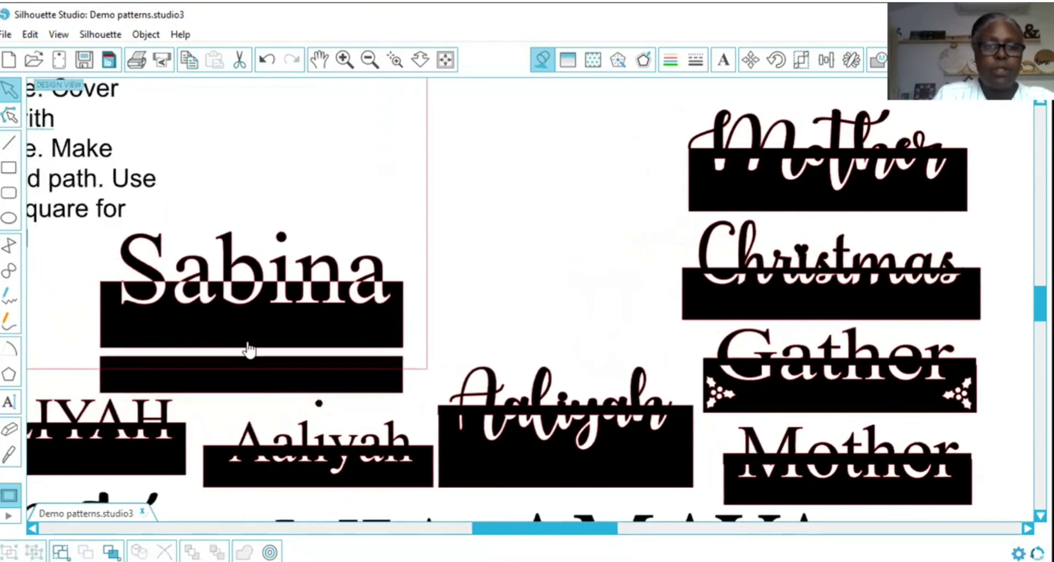
left_click(248, 349)
left_click(344, 61)
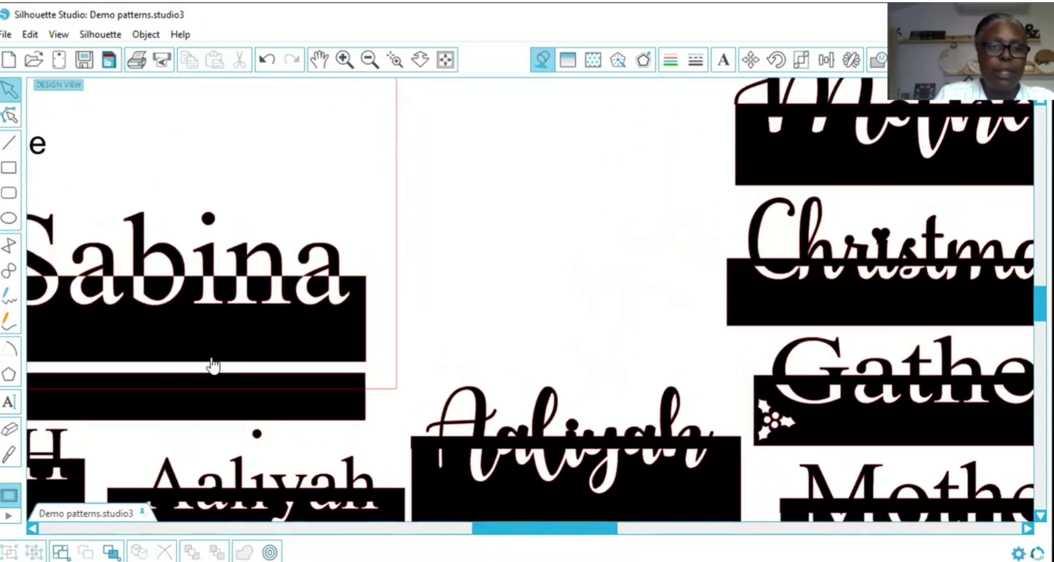
left_click_drag(2, 163, 2, 165)
scroll(191, 353, "left", 5)
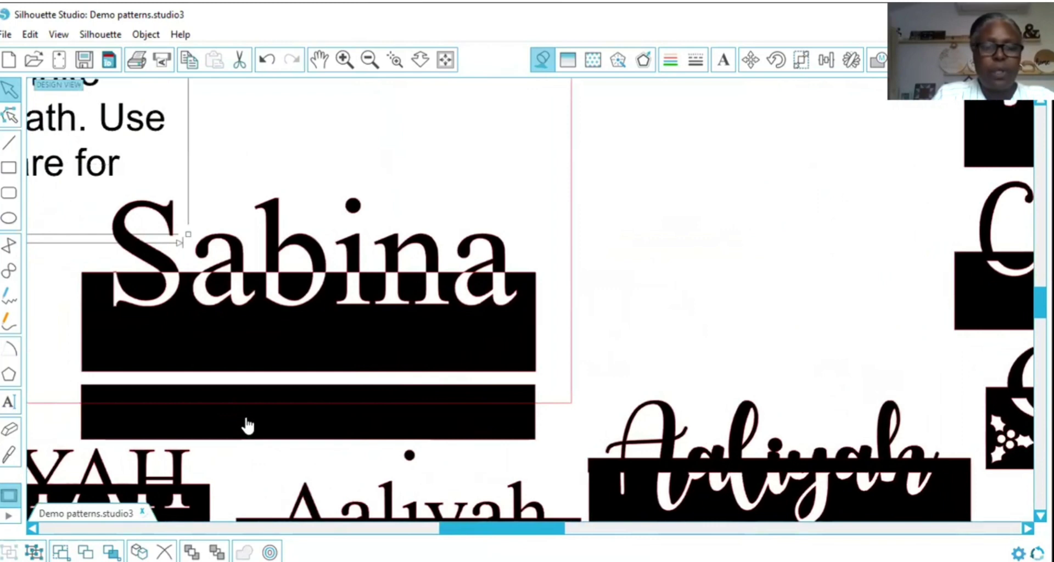
left_click_drag(245, 428, 246, 424)
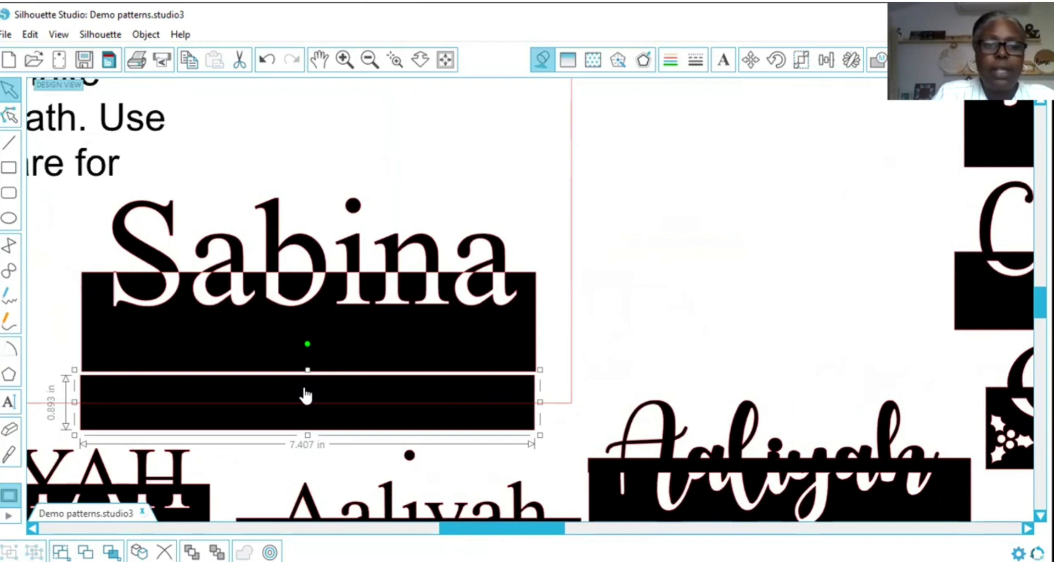
- Lay the 0.291 in bar along the top of the Sabina band, undo stray moves, and select both
left_click_drag(306, 396, 311, 270)
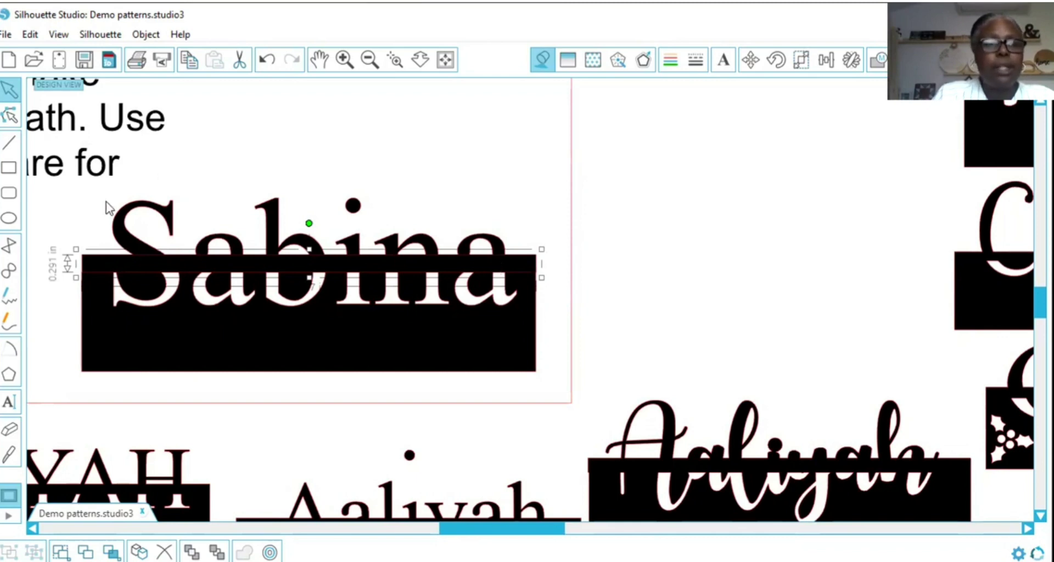
left_click_drag(182, 231, 546, 341)
left_click_drag(354, 292, 390, 310)
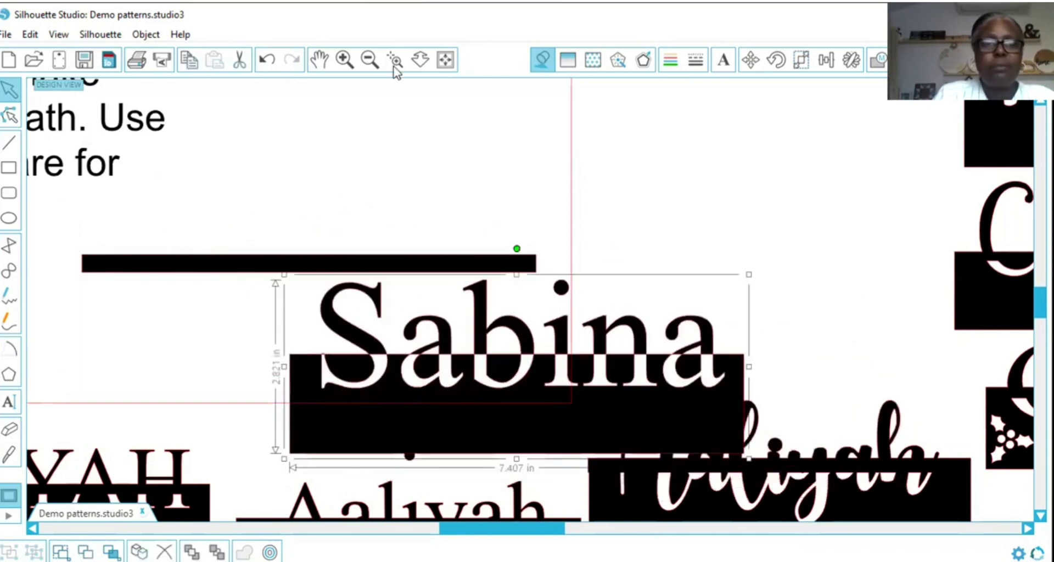
left_click(268, 60)
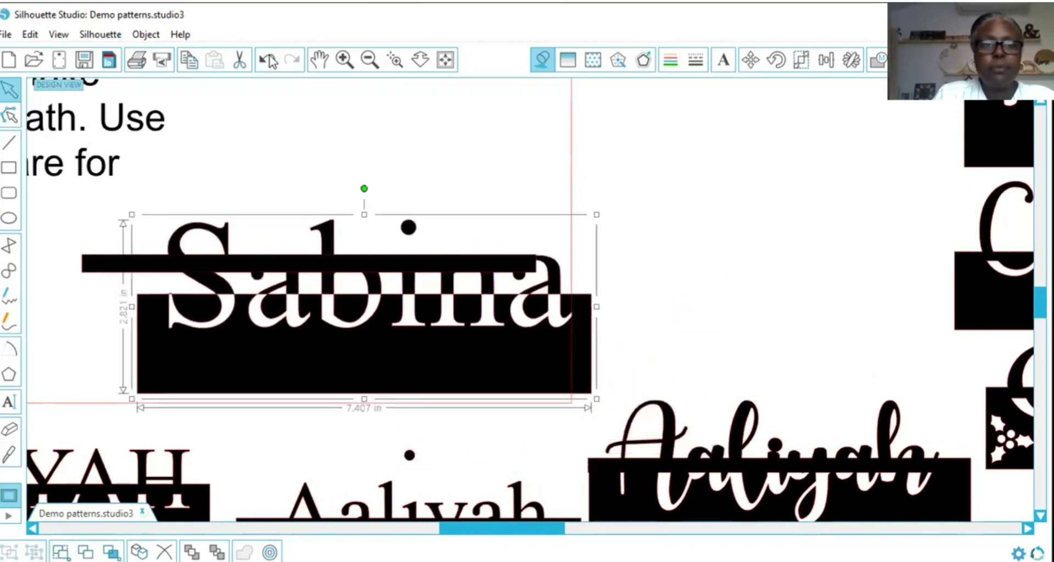
left_click(268, 60)
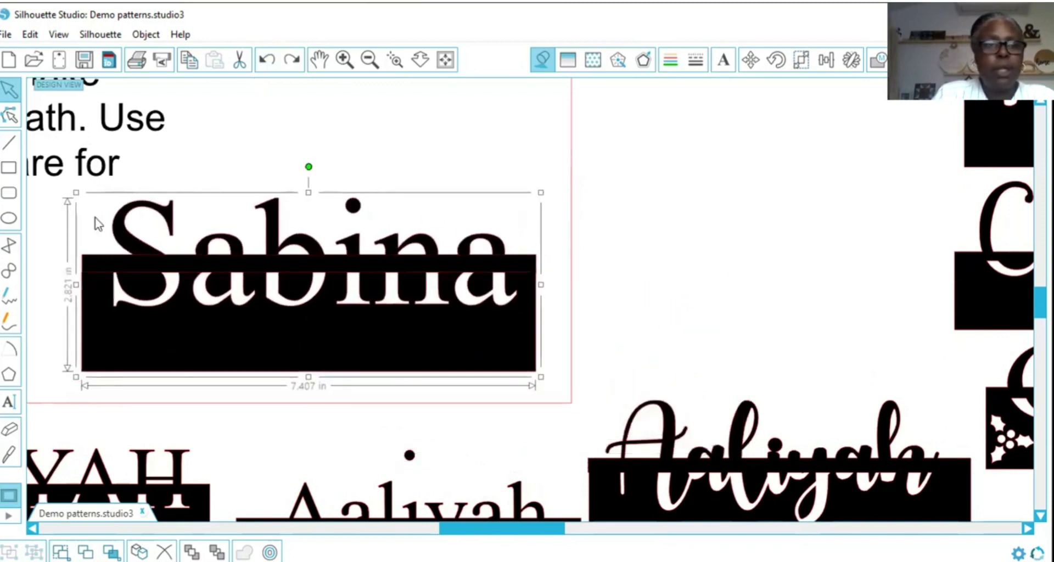
left_click_drag(94, 203, 522, 362)
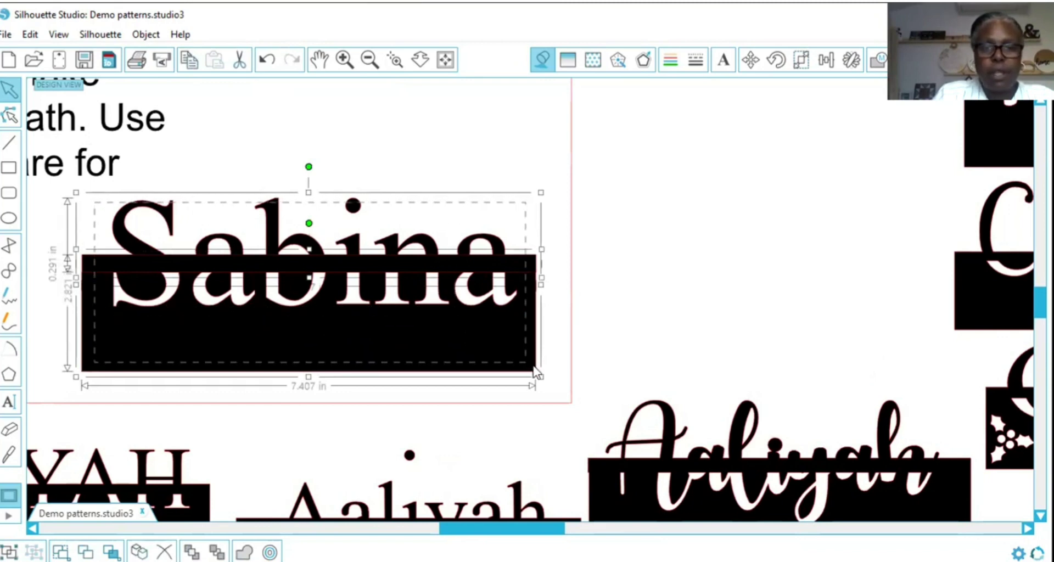
- Weld the Sabina word and its bars into one shape
right_click(519, 329)
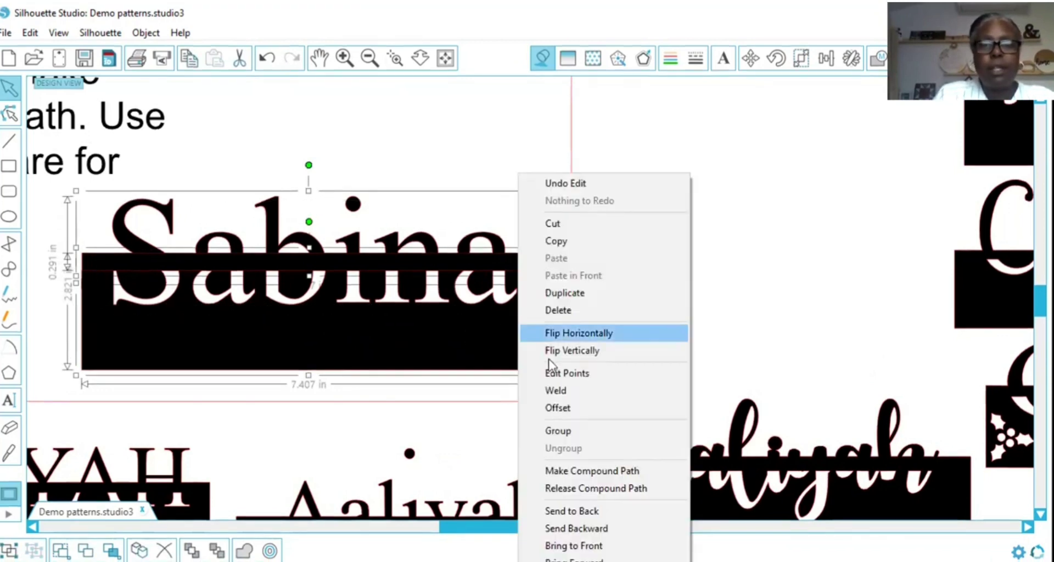
left_click(556, 391)
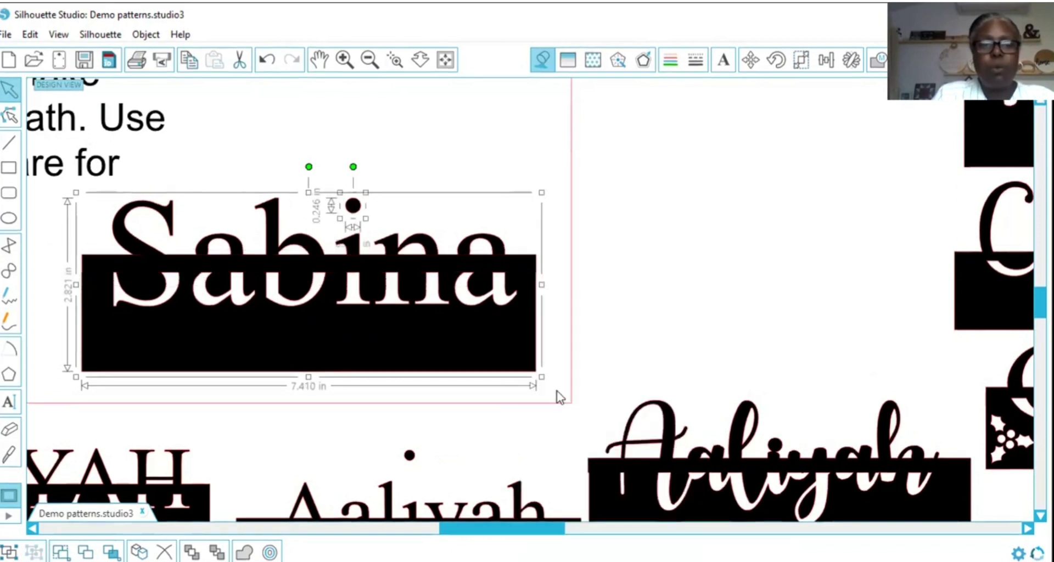
left_click(571, 268)
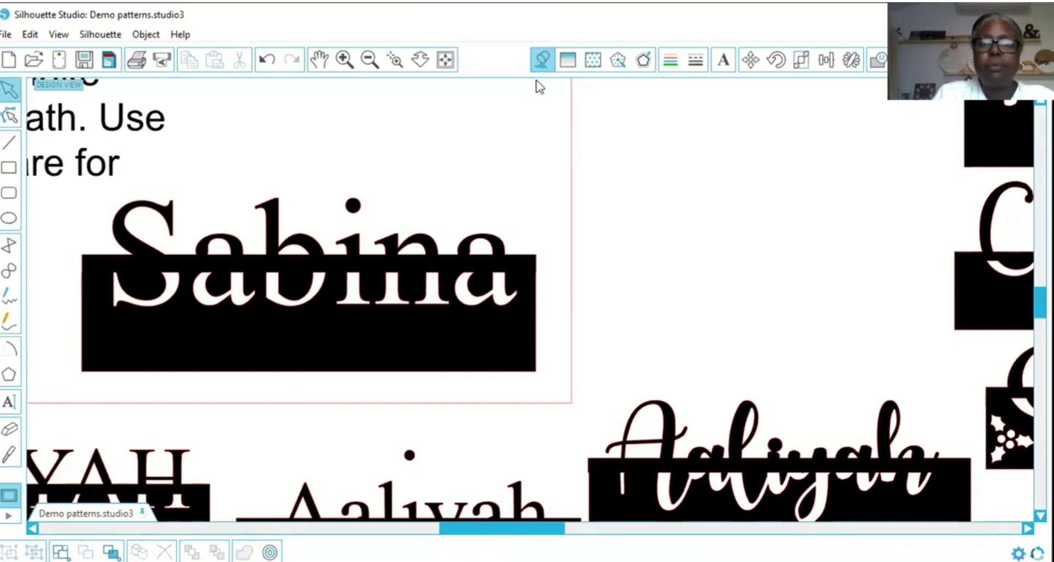
- Set the welded shape's fill to transparent to inspect its cut outline
left_click(543, 57)
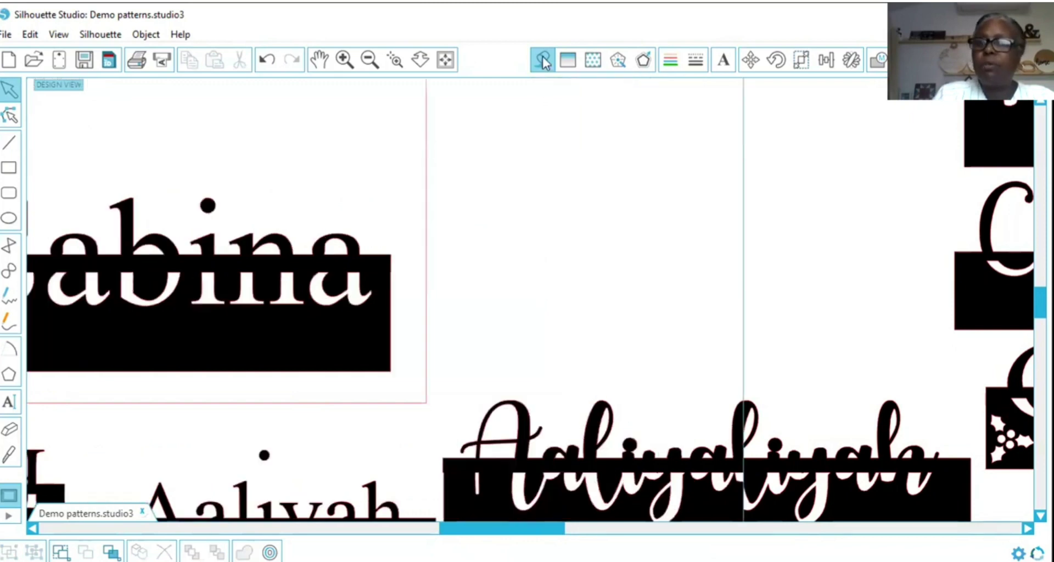
left_click(345, 319)
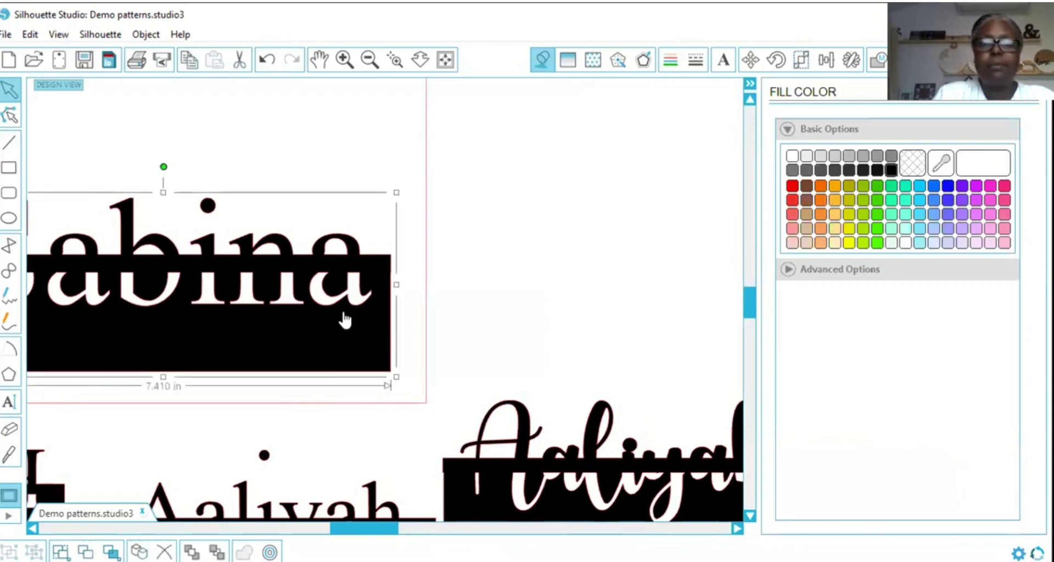
left_click(913, 163)
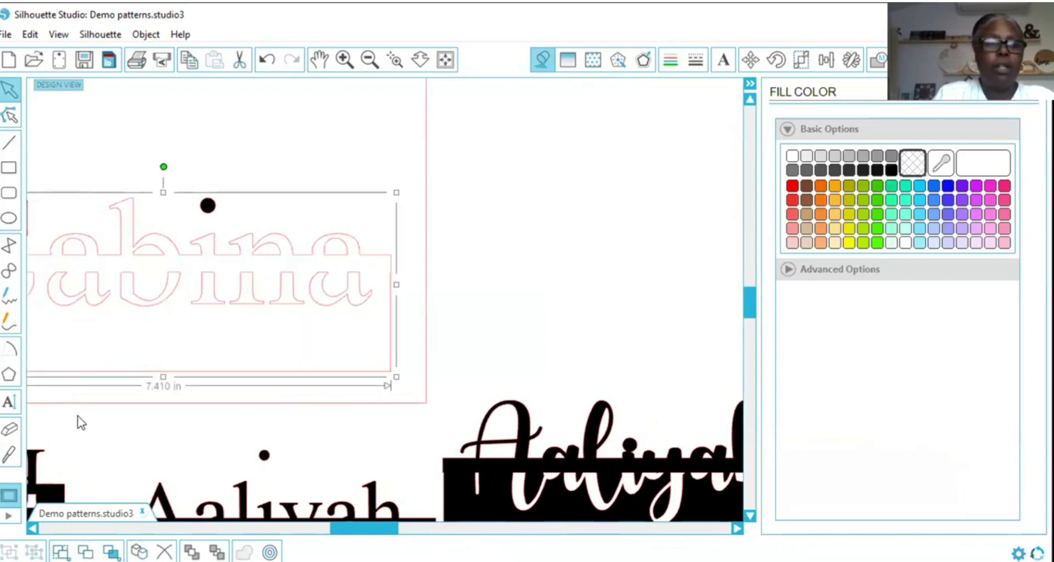
left_click_drag(77, 416, 1, 414)
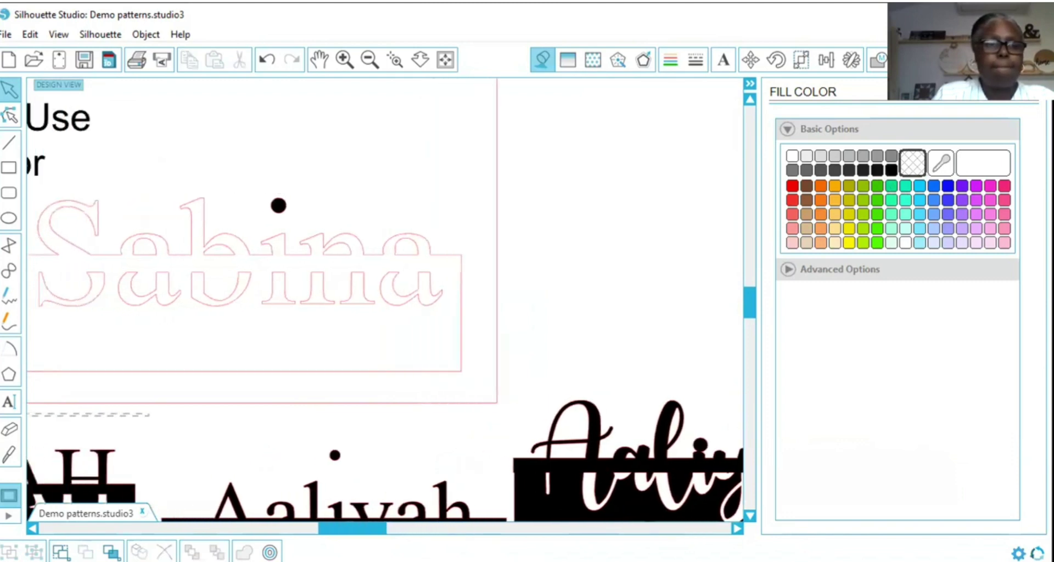
scroll(127, 315, "left", 2)
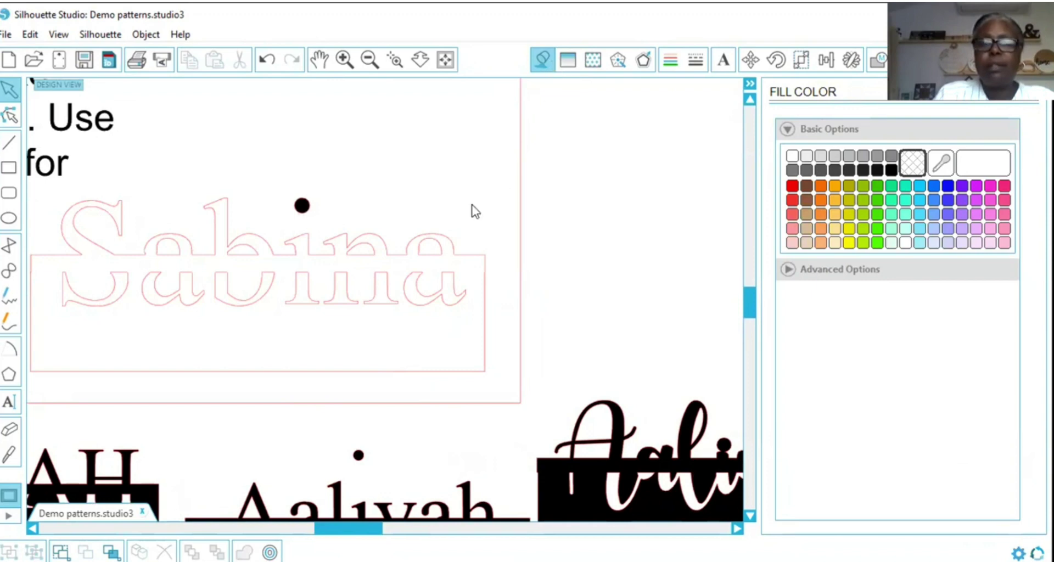
- Refill the Sabina shape solid black and reposition the dot of the i
left_click(455, 291)
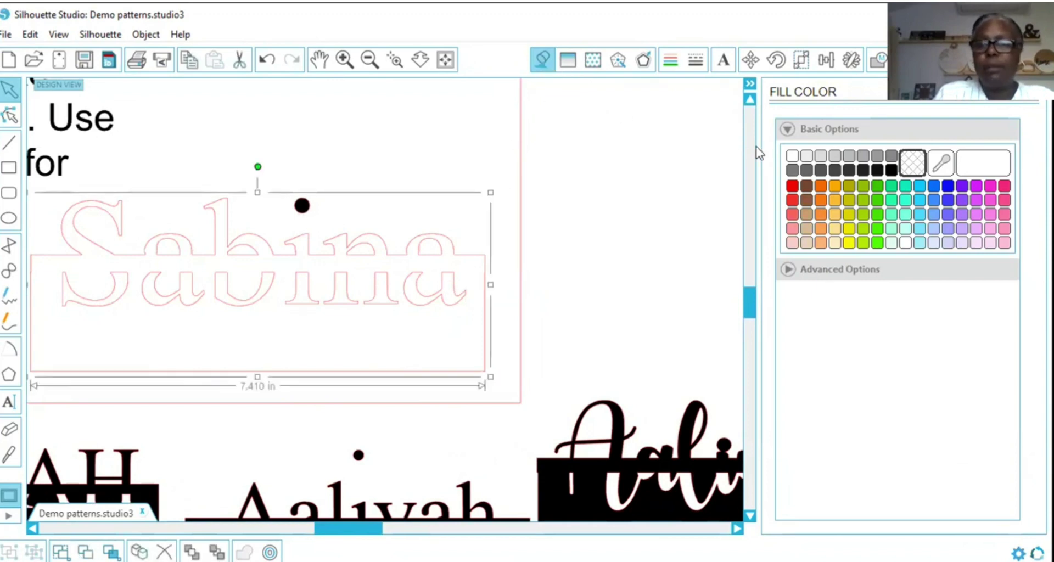
left_click(890, 170)
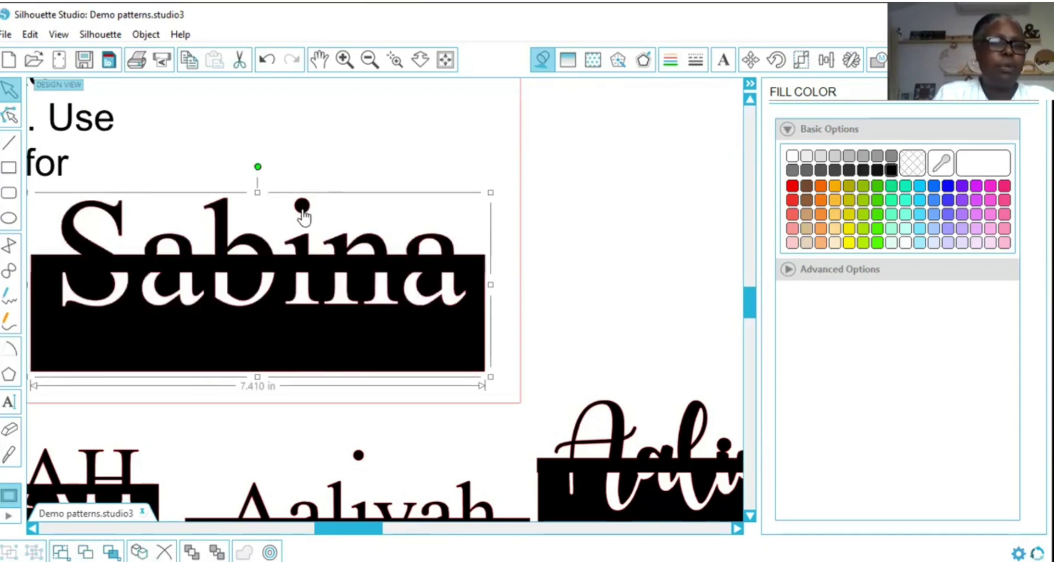
left_click_drag(304, 218, 299, 230)
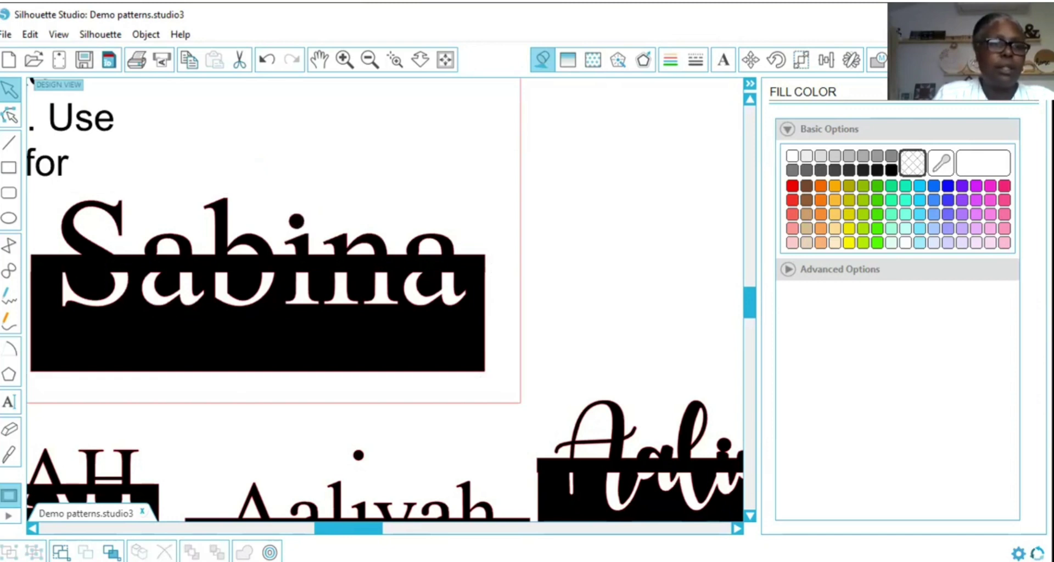
left_click(9, 405)
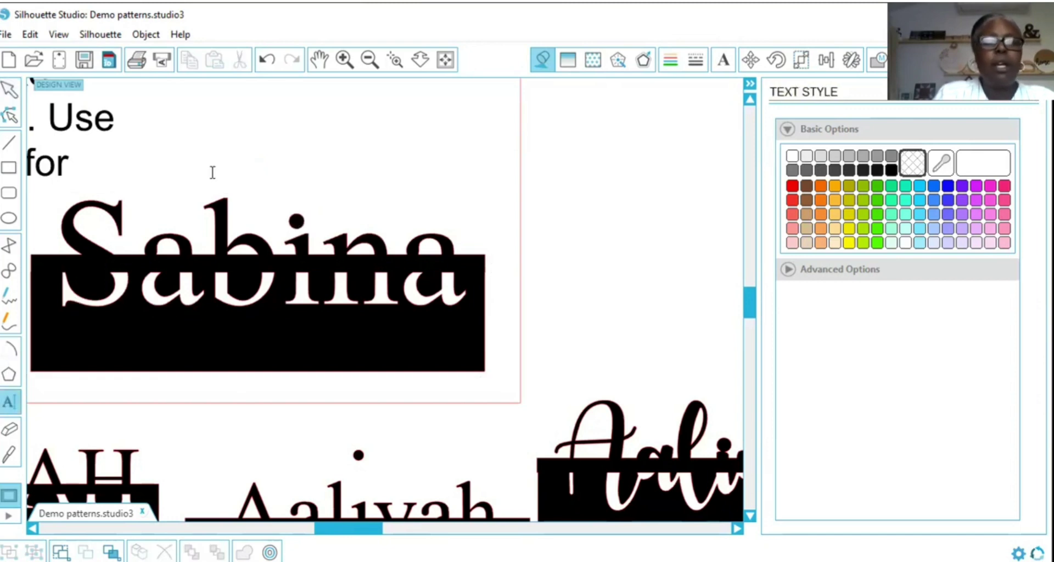
- Type a Y and change its font to Webdings so it becomes a heart
left_click(212, 147)
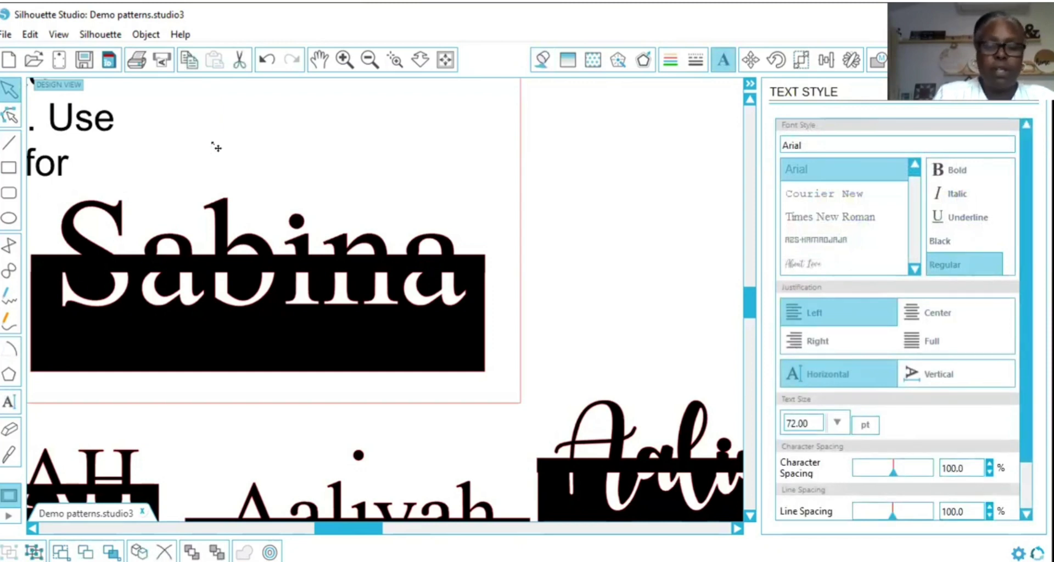
type("Y")
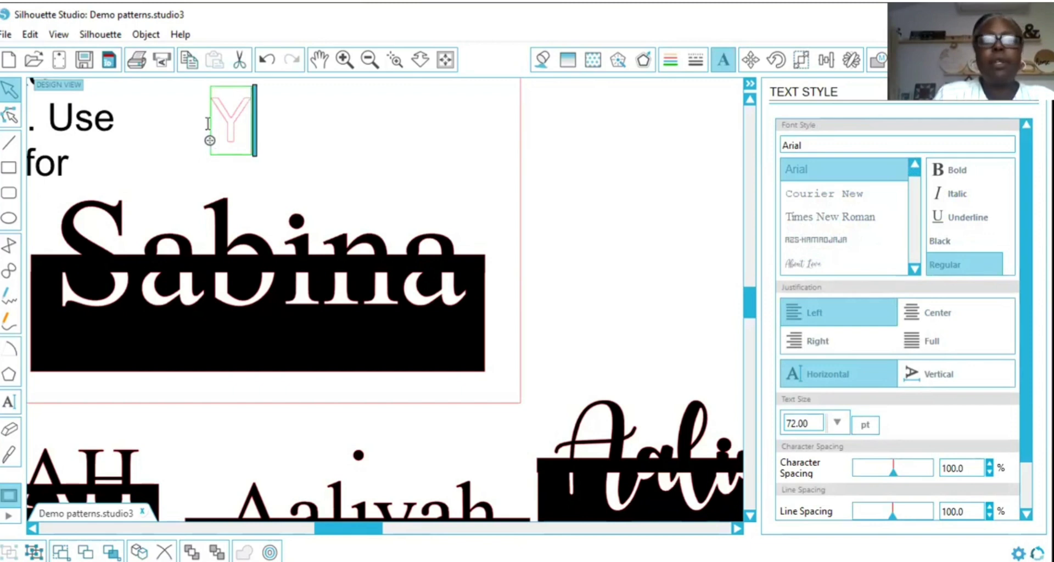
left_click_drag(208, 124, 254, 123)
double_click(828, 146)
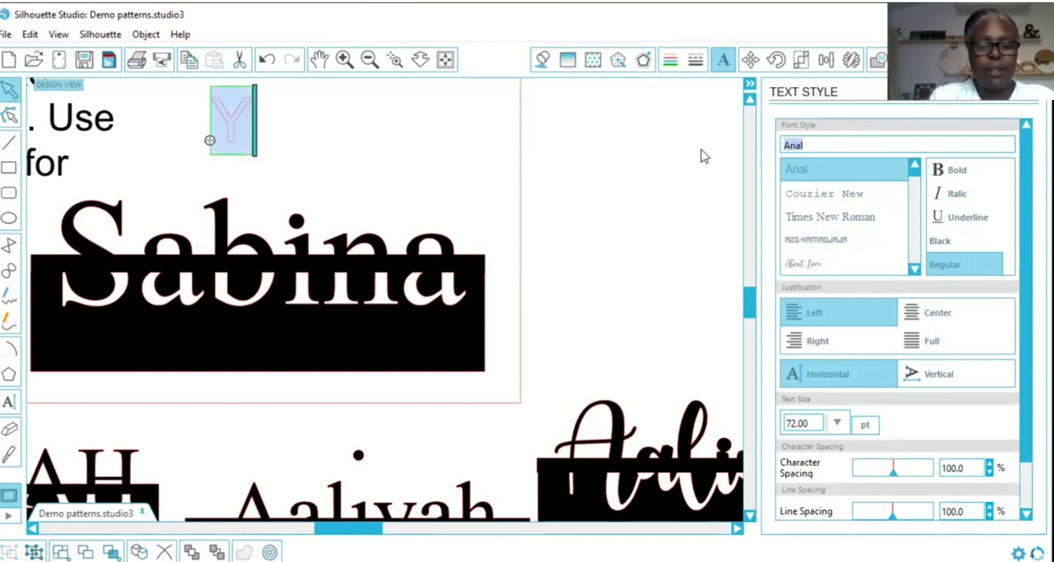
type("webdings")
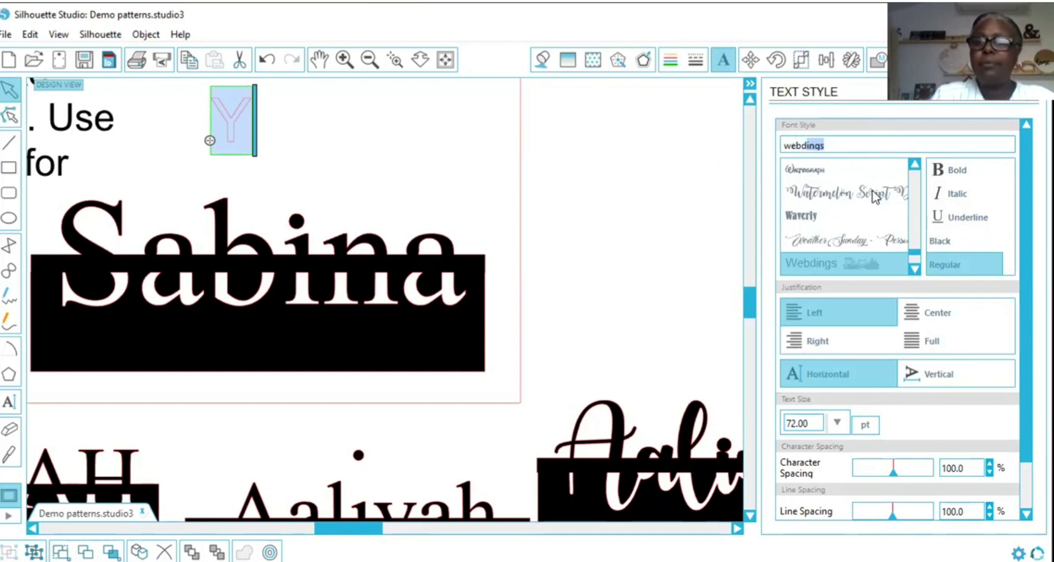
left_click(806, 268)
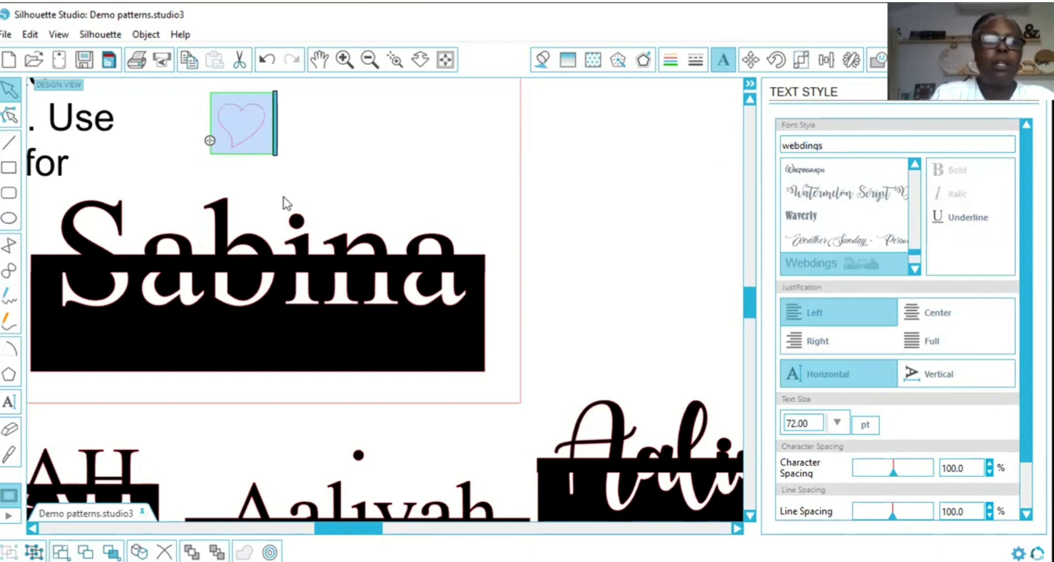
- Place the heart just above Sabina and shrink it to about 0.641 in (46.20 pt)
left_click(282, 175)
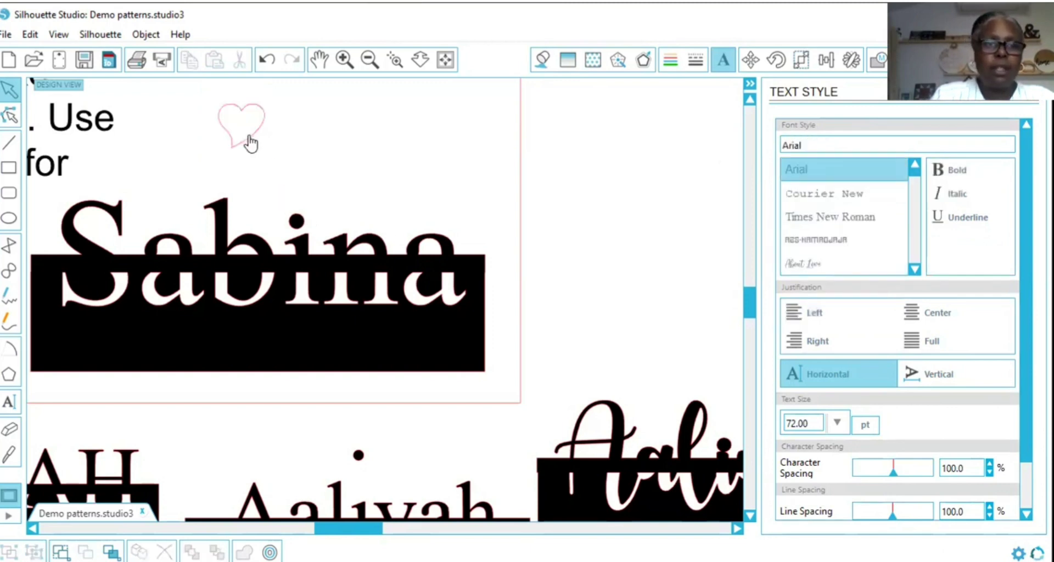
left_click_drag(251, 144, 252, 162)
left_click(253, 160)
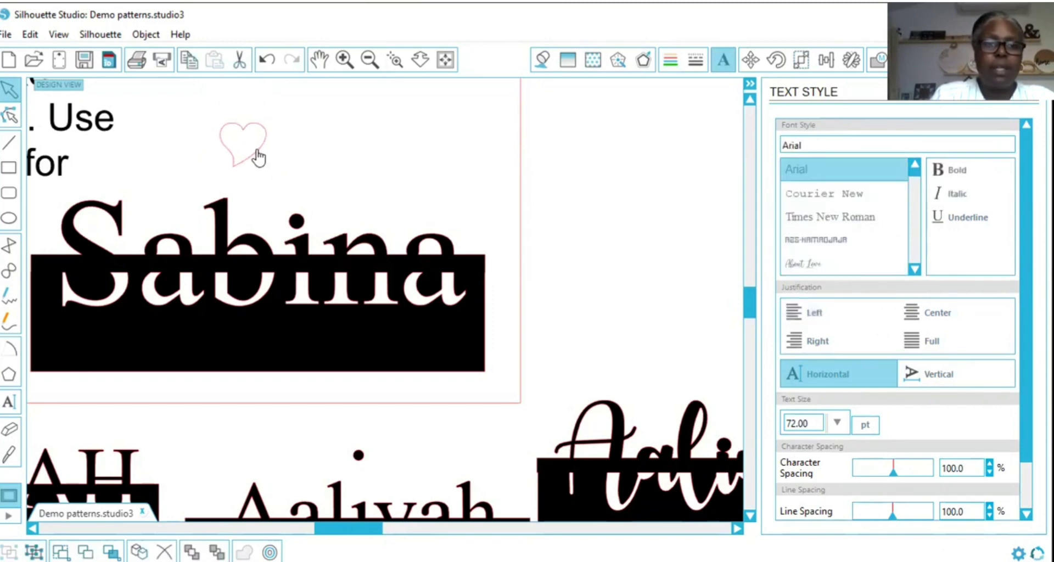
left_click(265, 149)
left_click_drag(271, 121, 249, 143)
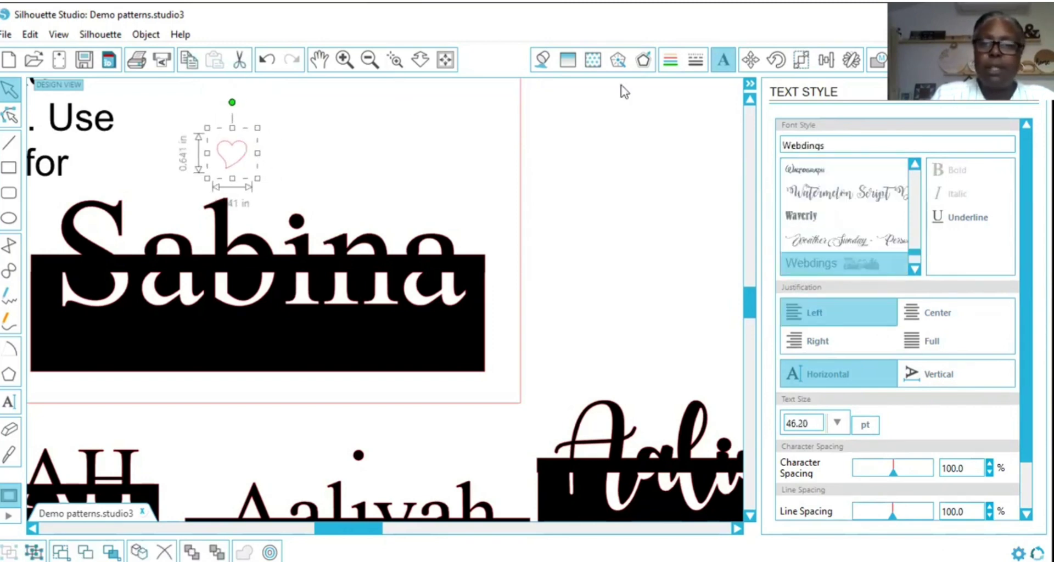
left_click(542, 60)
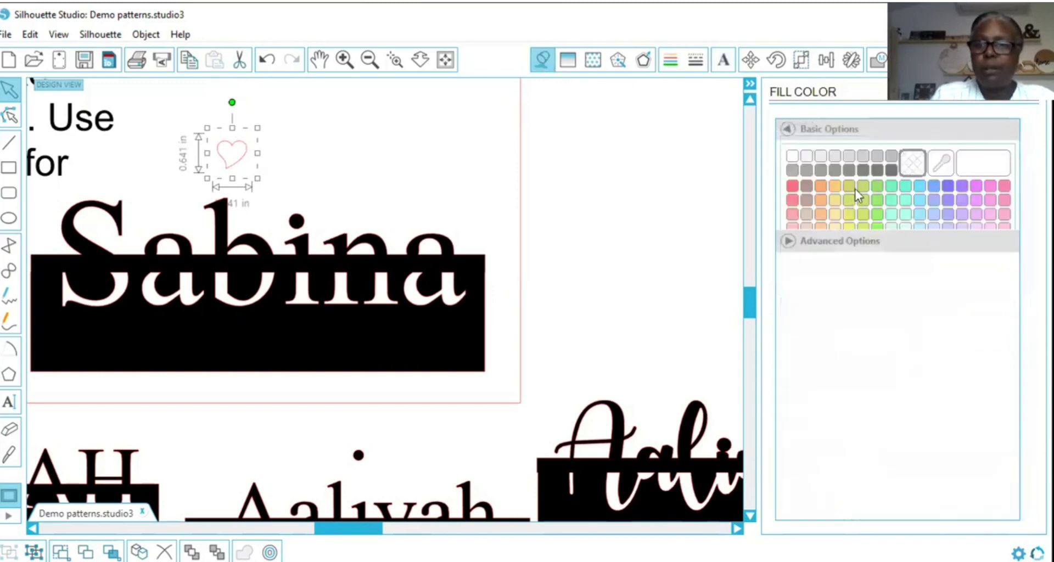
- Fill the heart black and drag it onto the i of Sabina
left_click(892, 170)
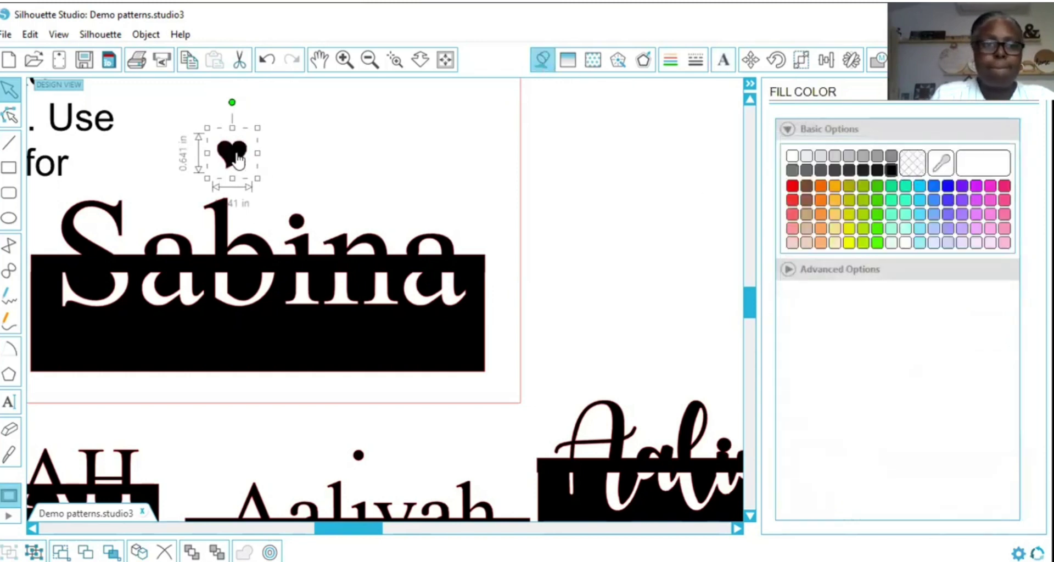
left_click_drag(247, 163, 412, 157)
left_click_drag(281, 203, 293, 226)
left_click(290, 232)
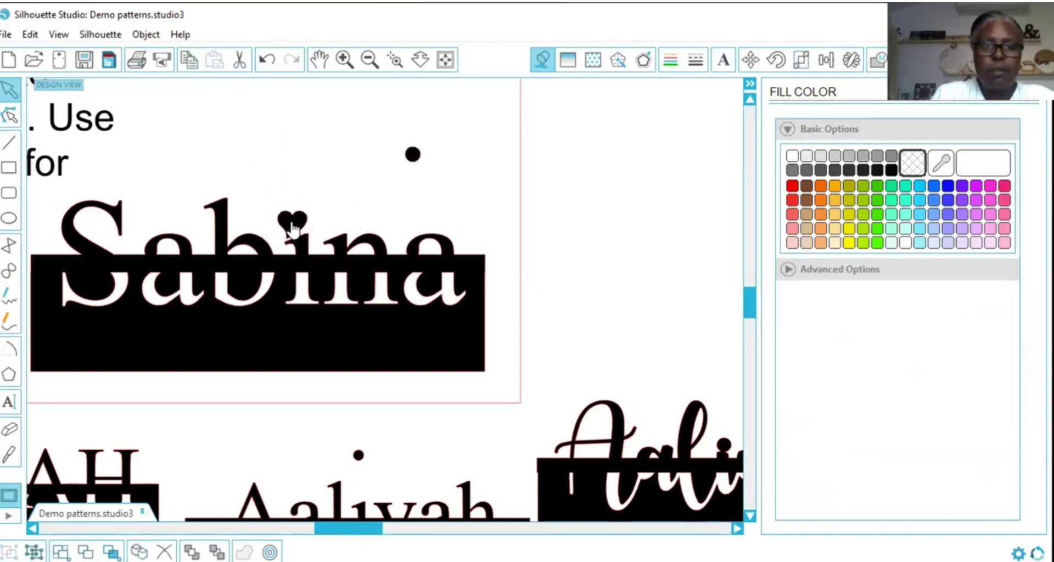
- Tilt the heart slightly, shrink it to about 0.629 in, and select it with Sabina
left_click(297, 223)
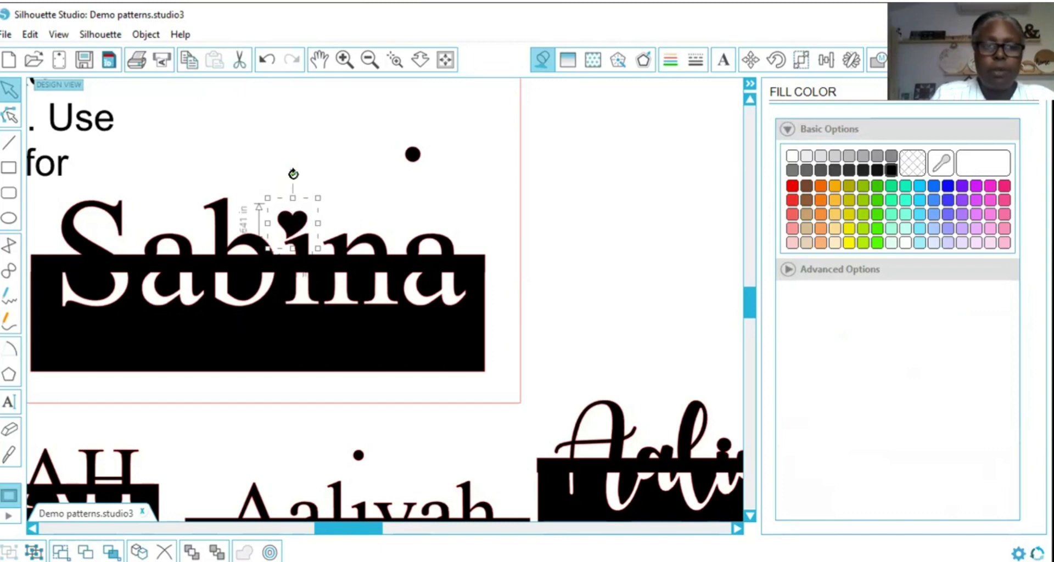
left_click_drag(293, 174, 301, 173)
left_click_drag(292, 223, 293, 225)
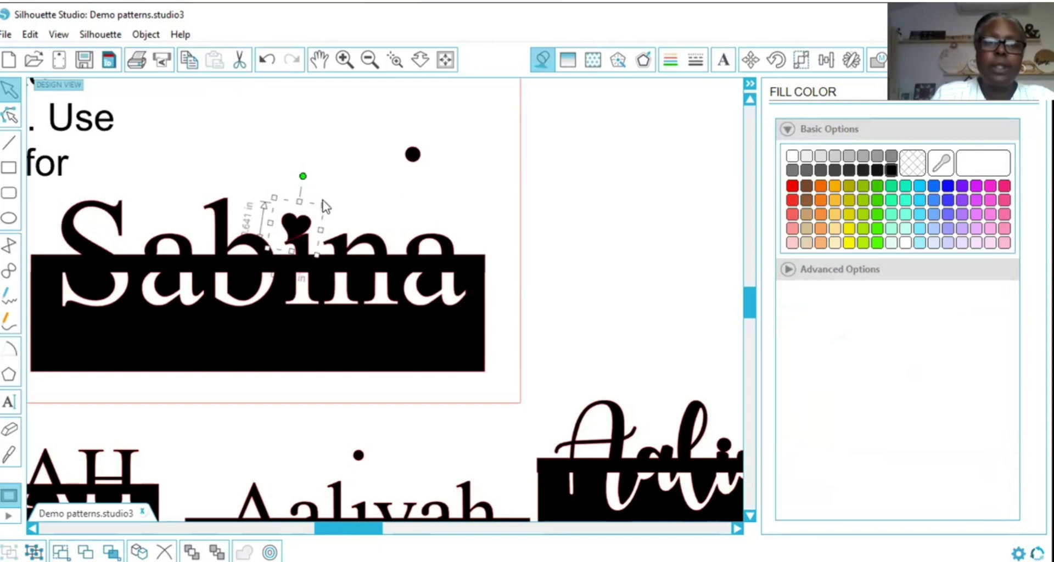
left_click_drag(324, 204, 323, 206)
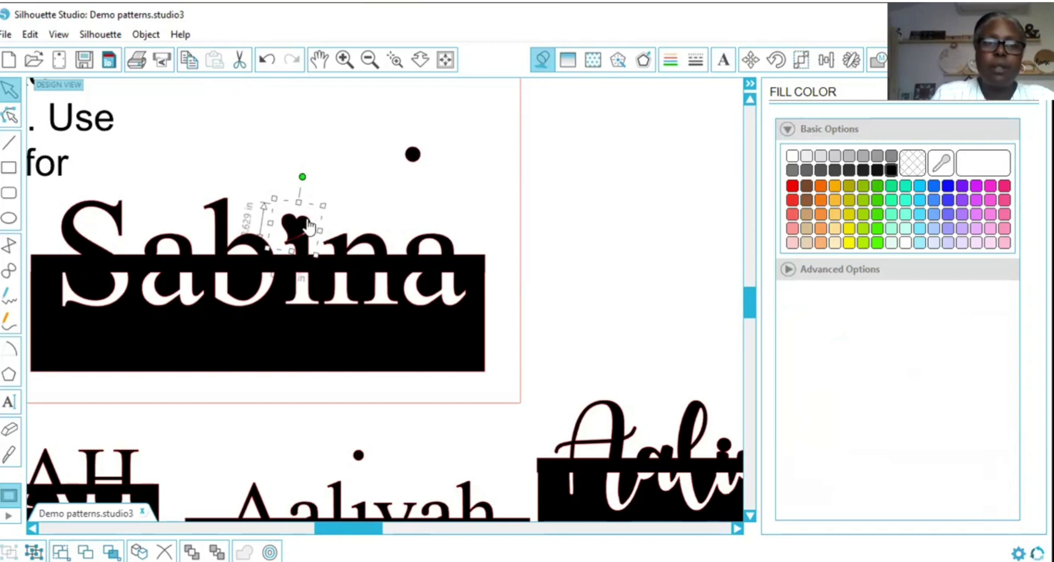
left_click_drag(308, 222, 310, 222)
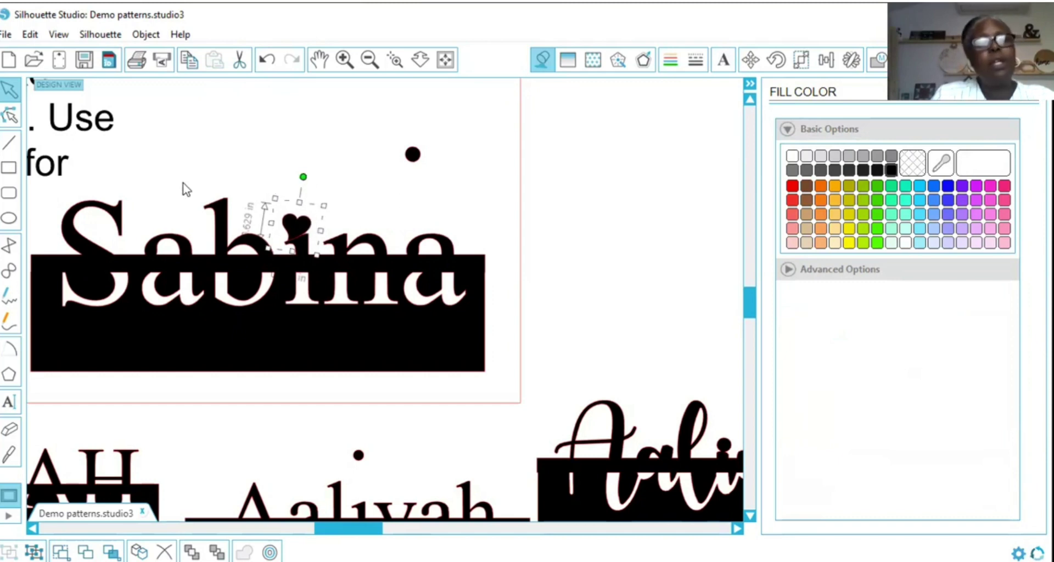
left_click_drag(182, 181, 344, 267)
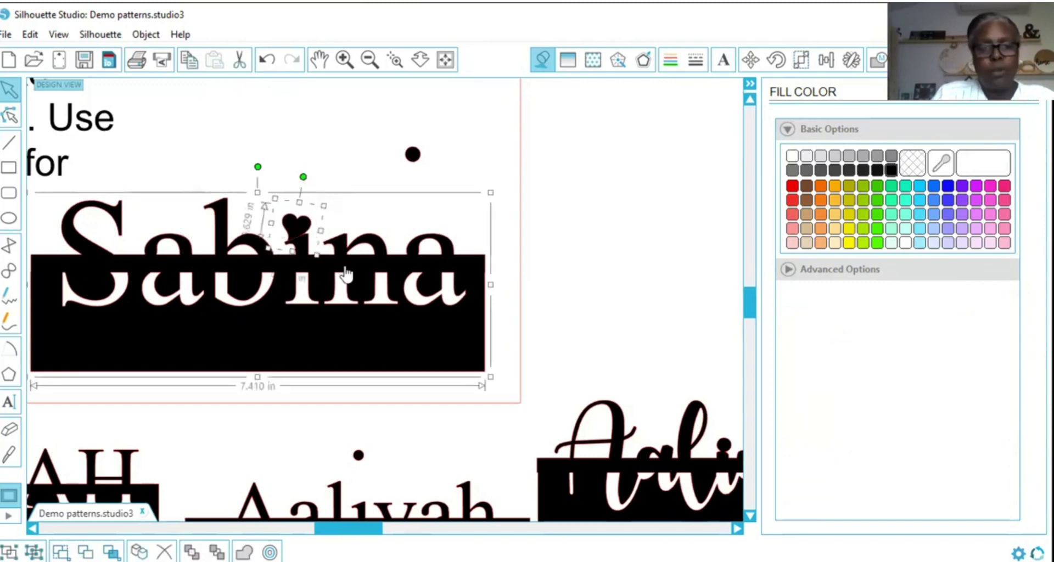
right_click(346, 273)
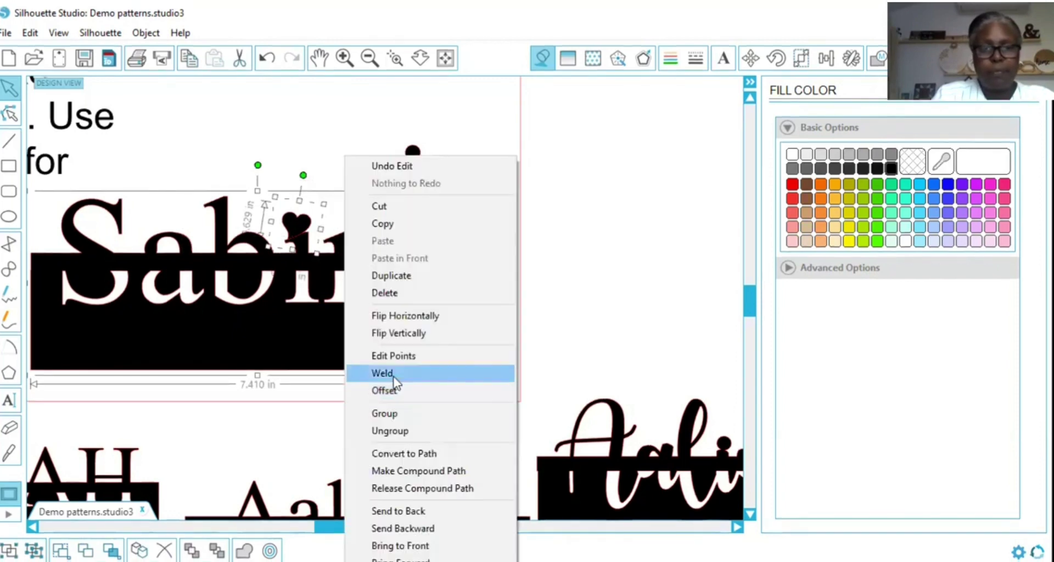
- Weld the heart into the Sabina sign and shift the sign right and down
left_click(394, 373)
left_click_drag(281, 250, 318, 260)
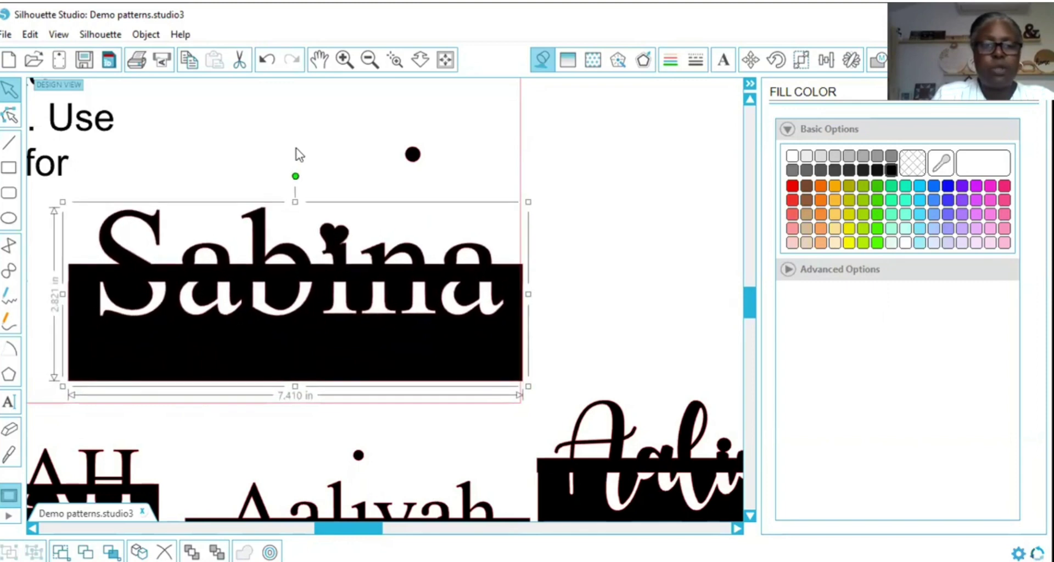
left_click(299, 153)
left_click(369, 61)
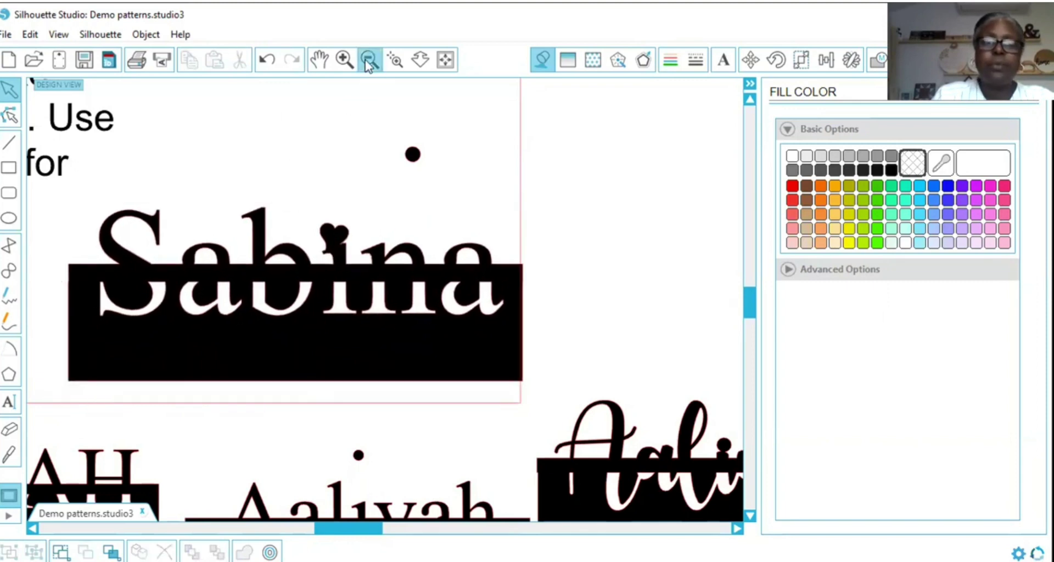
scroll(405, 215, "down", 2)
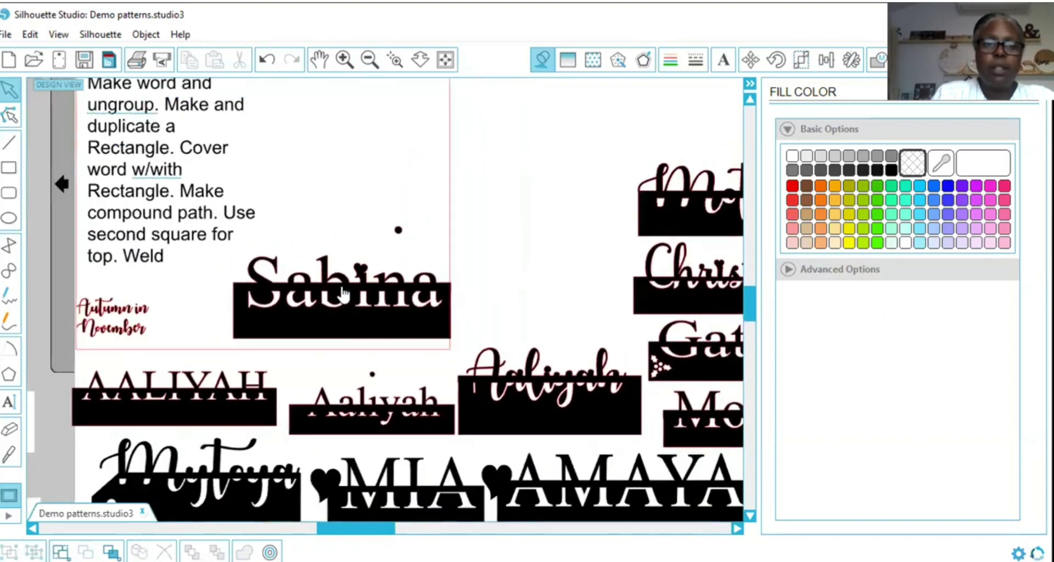
left_click(344, 59)
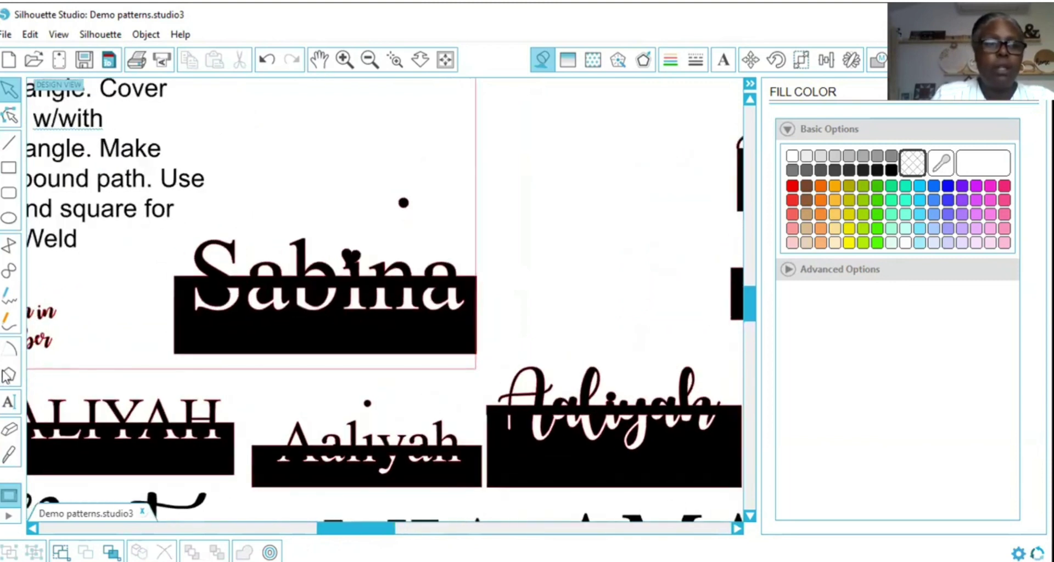
- Drag the Faith-Hope-Love image onto the page and place it above the S of Sabina
left_click(32, 529)
left_click(33, 529)
left_click(32, 529)
left_click(32, 529)
left_click(32, 529)
left_click(32, 528)
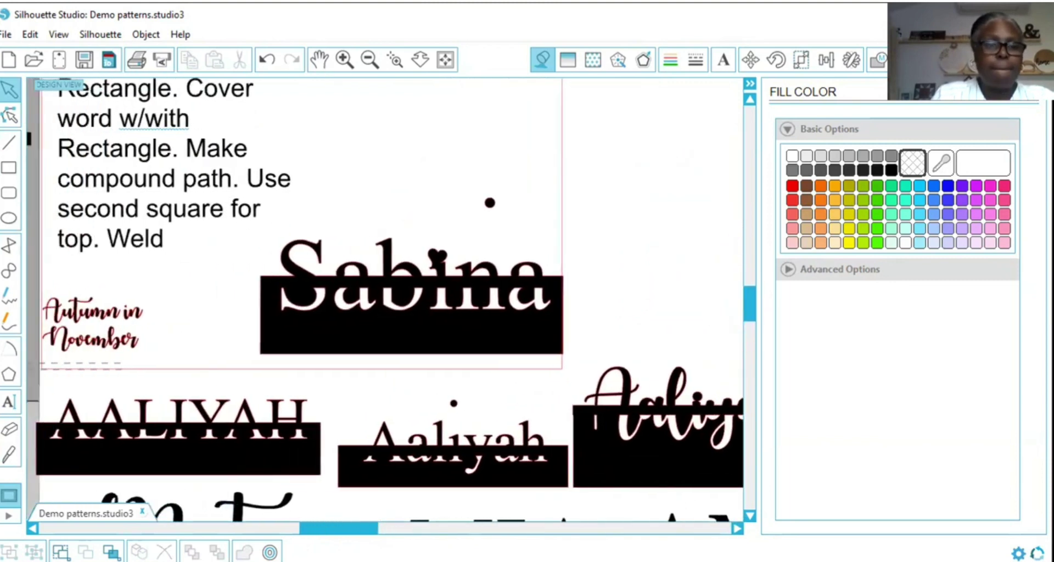
left_click(32, 529)
left_click(33, 529)
left_click(33, 529)
left_click(32, 529)
left_click(32, 528)
left_click(32, 529)
left_click(33, 528)
left_click_drag(46, 496, 470, 188)
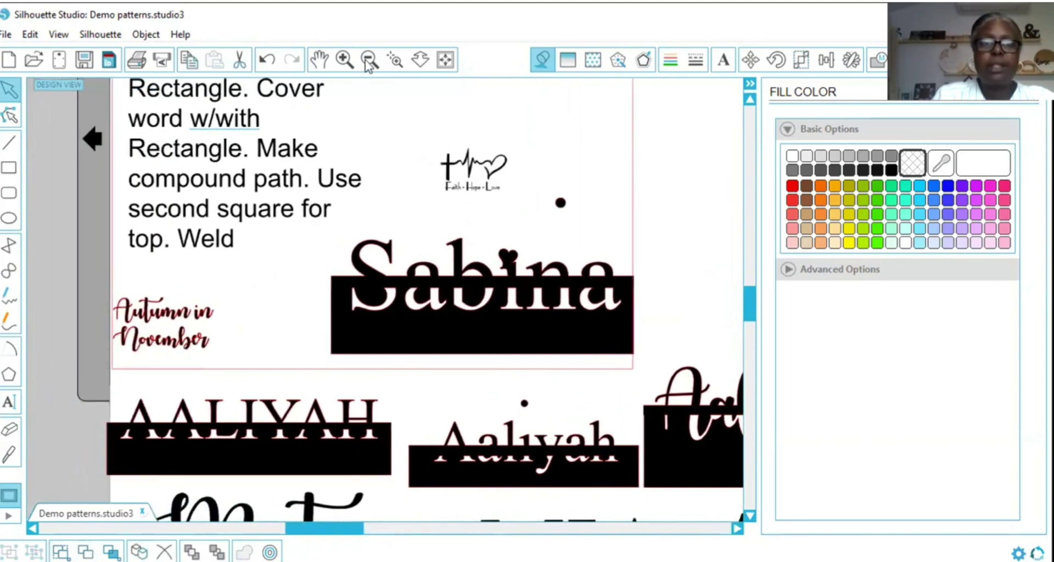
left_click(346, 59)
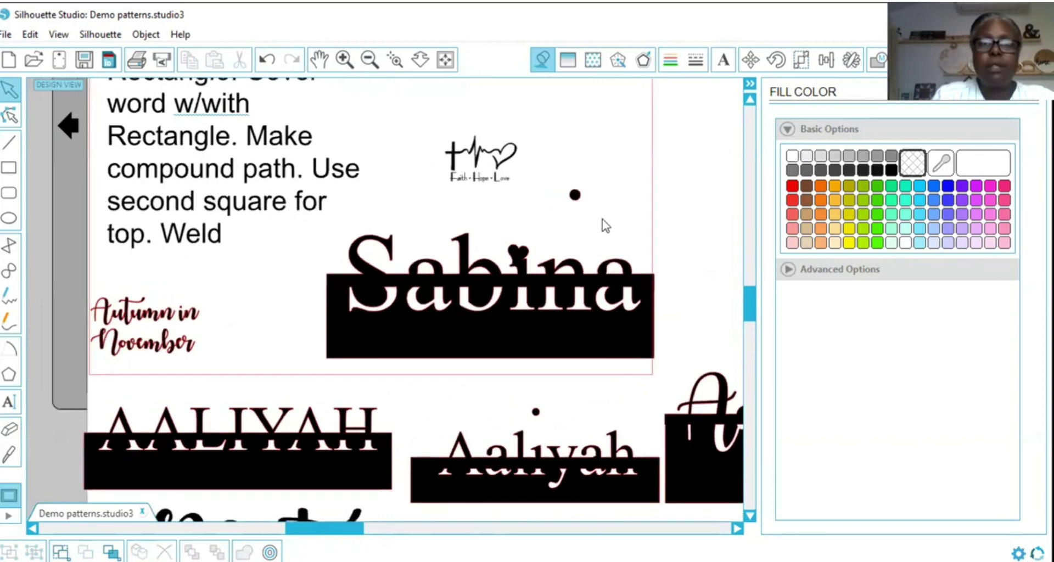
left_click_drag(492, 99, 414, 140)
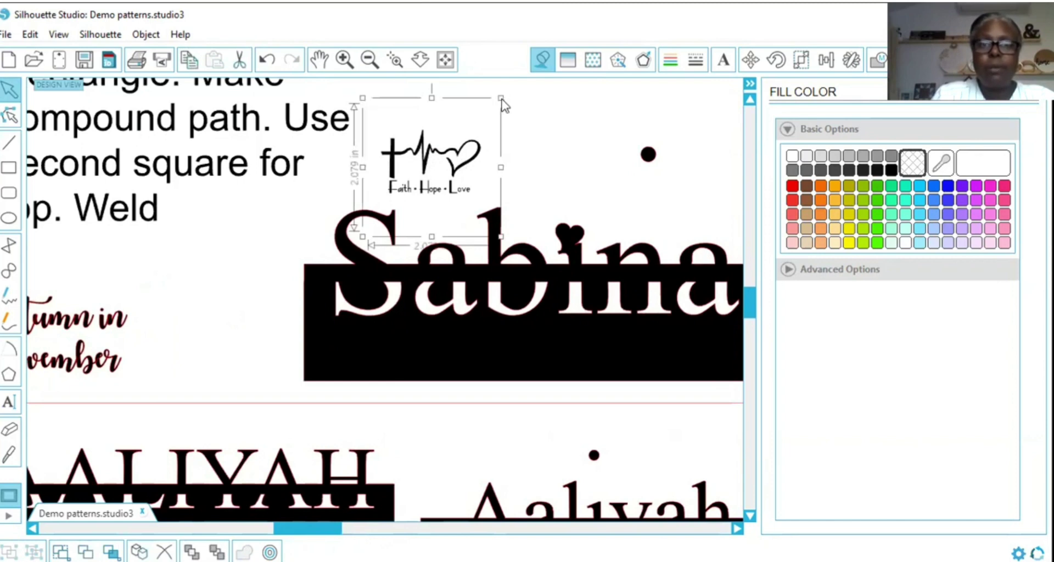
- Enlarge the Faith-Hope-Love image to about 3.674 in above Sabina and mark it as the trace area
left_click_drag(515, 94, 645, 61)
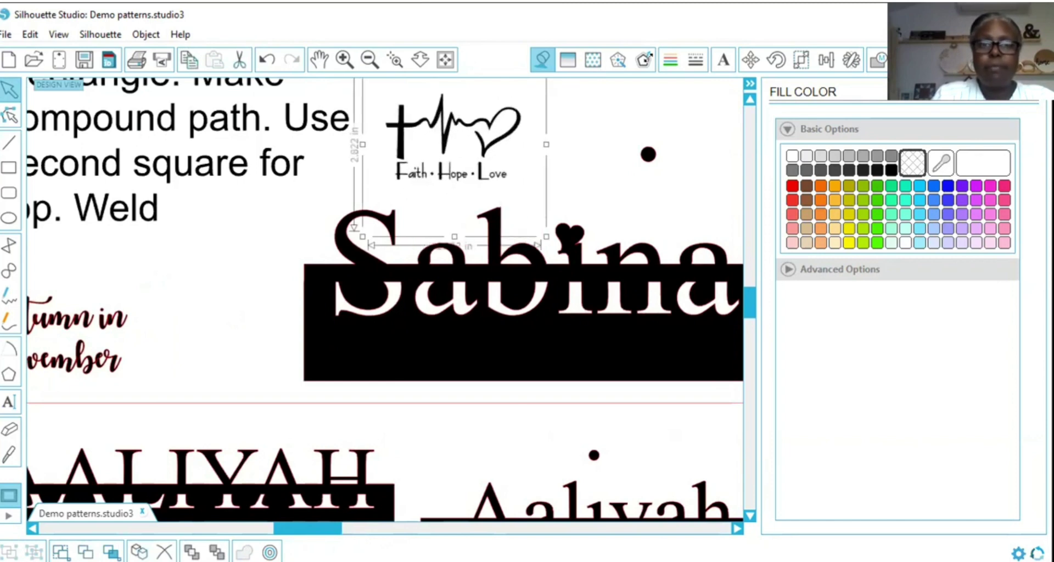
left_click_drag(517, 143, 513, 174)
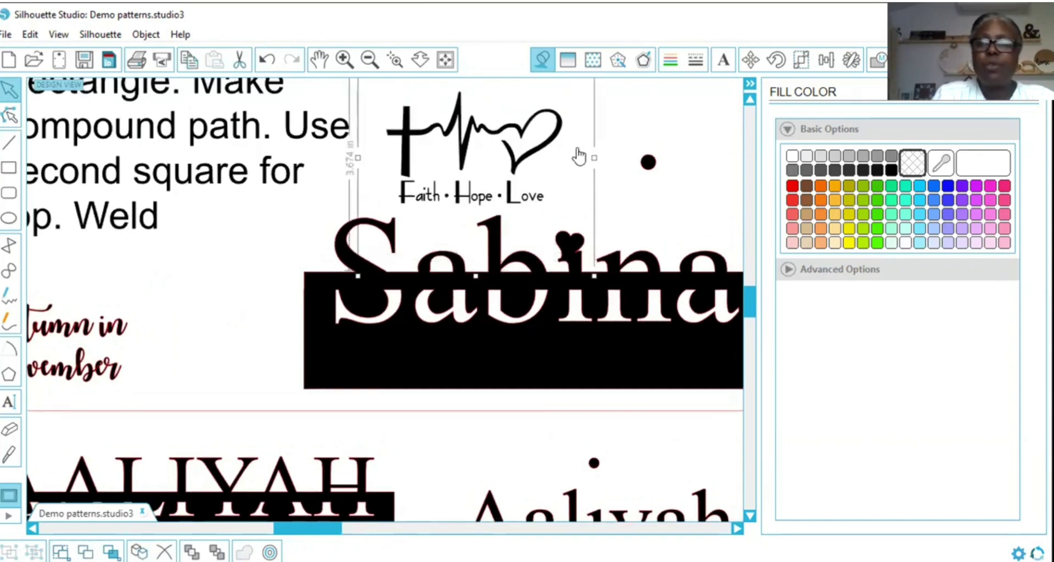
left_click(929, 60)
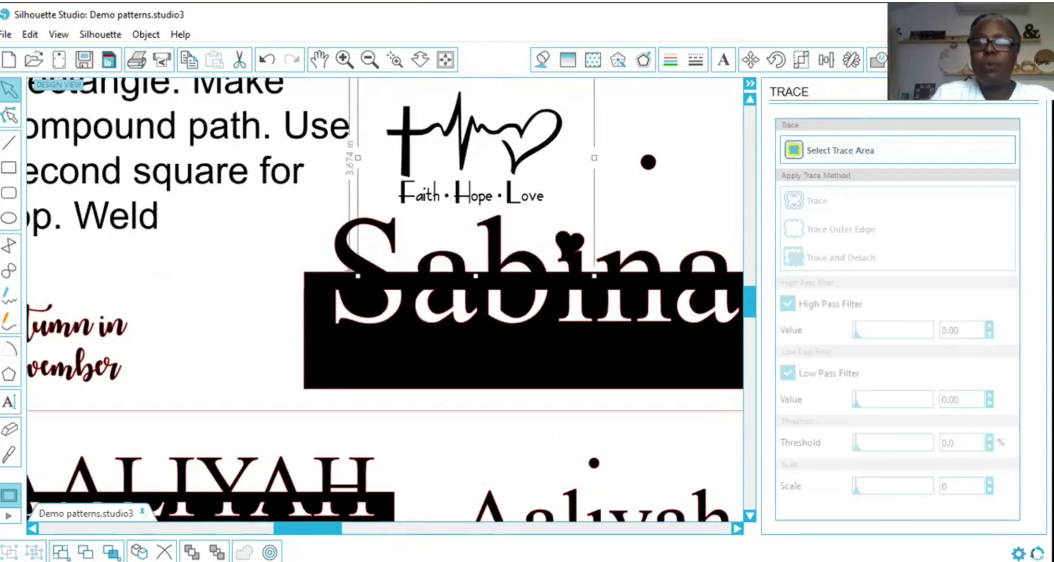
left_click(840, 153)
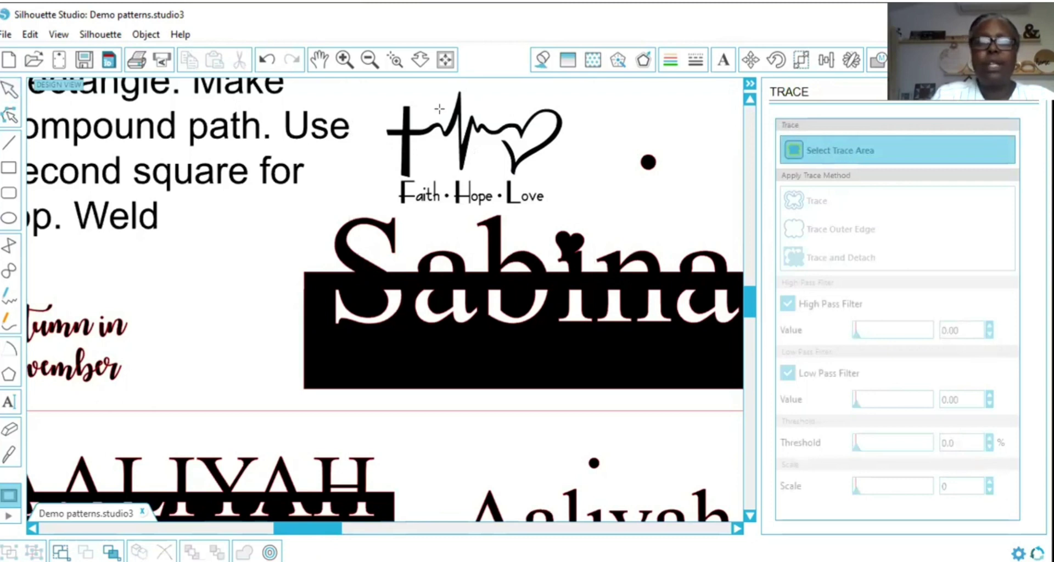
mouse_move(369, 86)
left_mouse_down()
mouse_move(436, 188)
mouse_move(578, 182)
left_mouse_up()
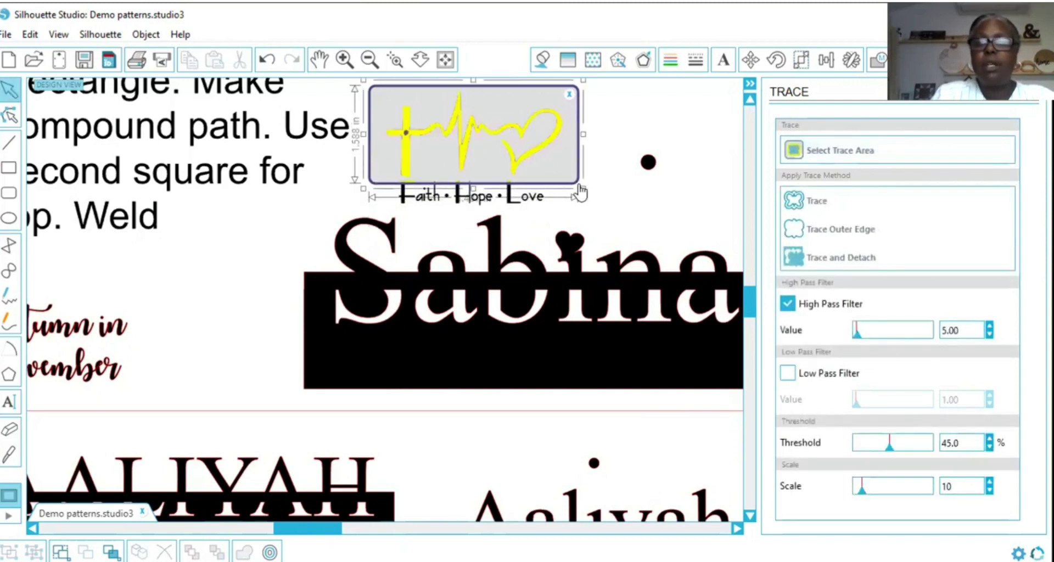
- Trace it with High Pass off, scale 4 and threshold 69.6%
left_click(787, 303)
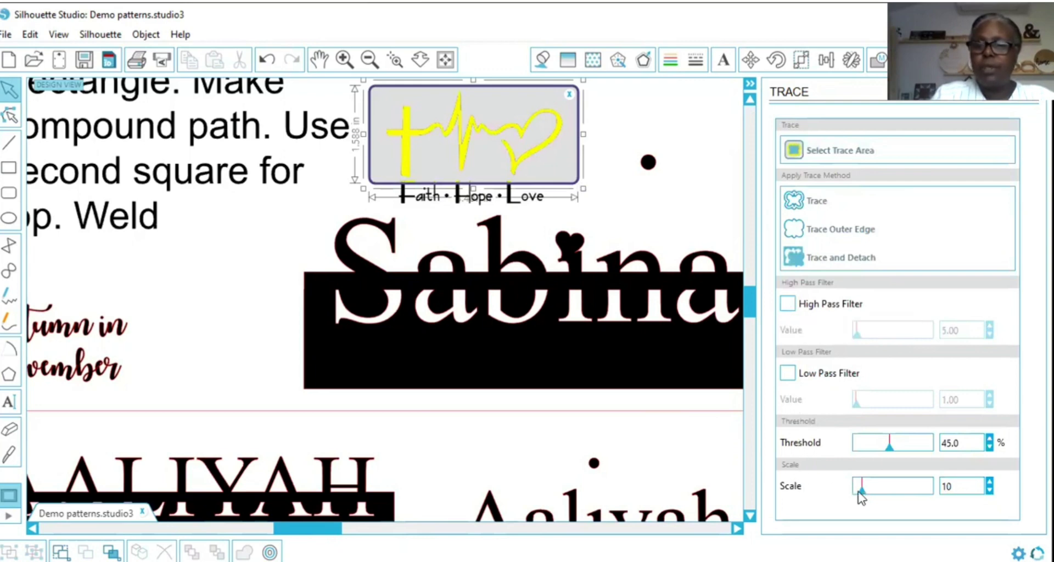
left_click_drag(860, 491, 782, 488)
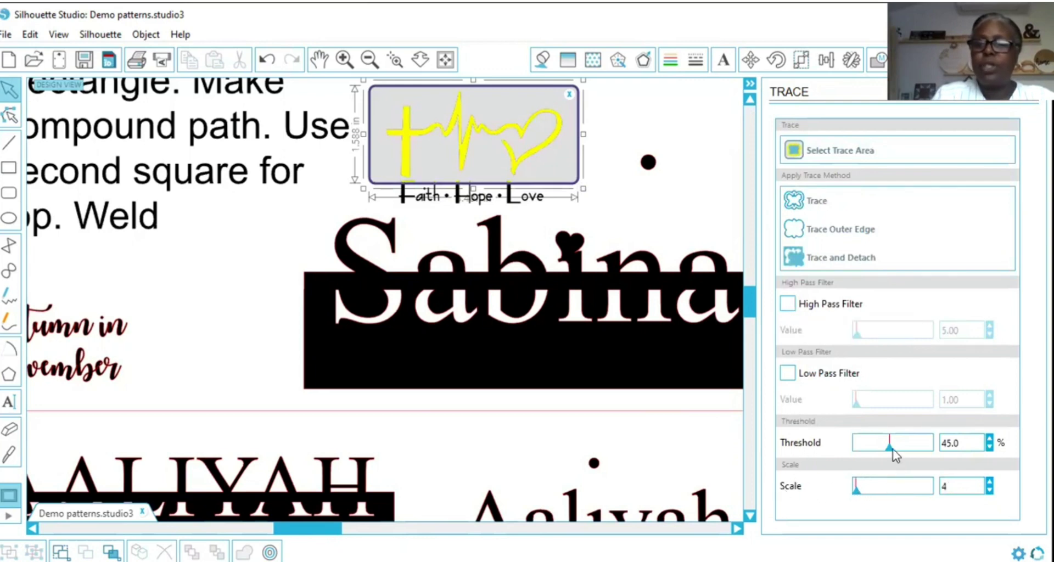
left_click_drag(889, 448, 908, 446)
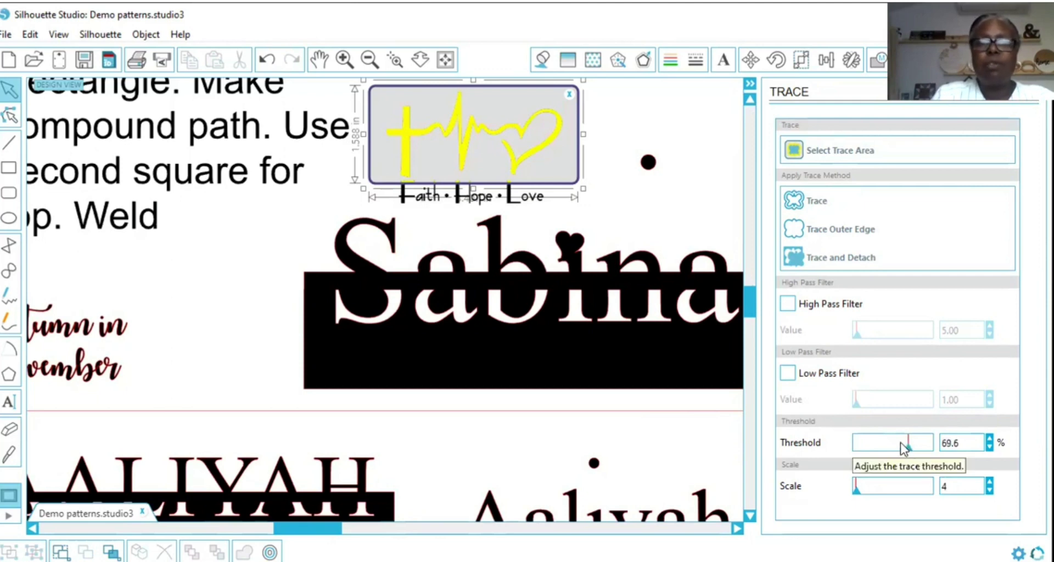
left_click(799, 203)
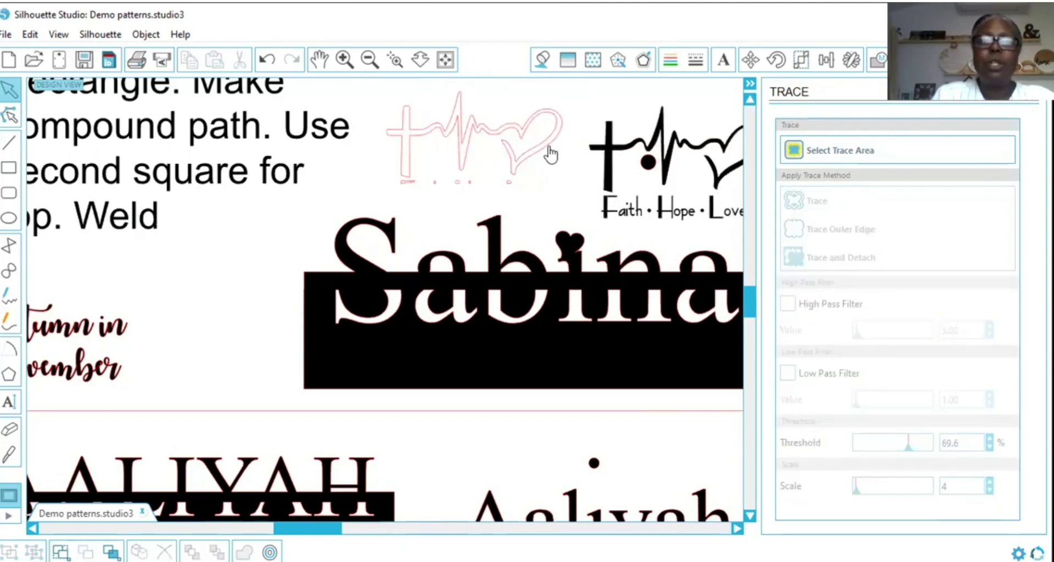
- Release the traced outline into separate pieces
left_click(551, 155)
right_click(556, 380)
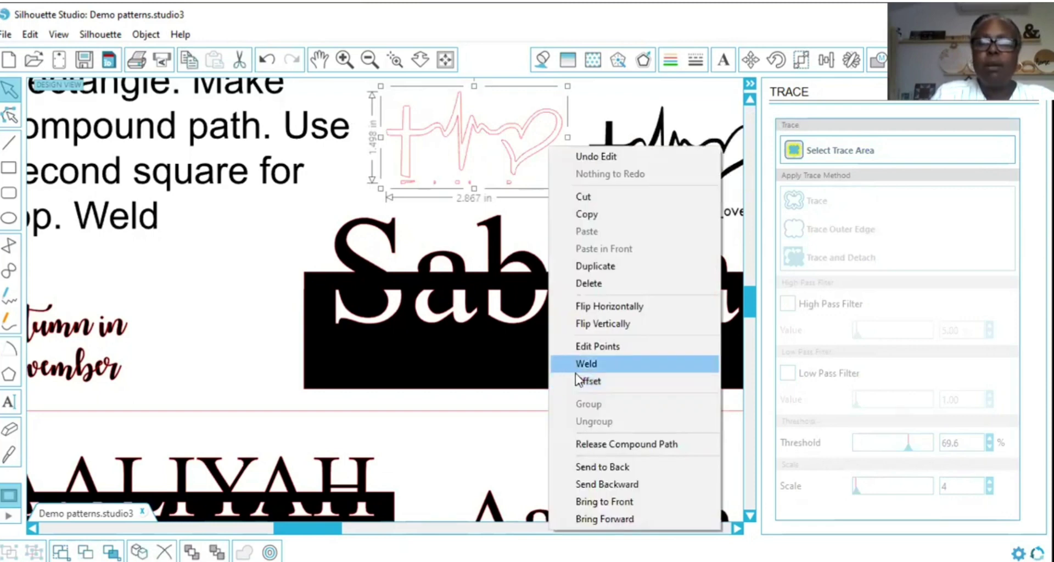
left_click(589, 446)
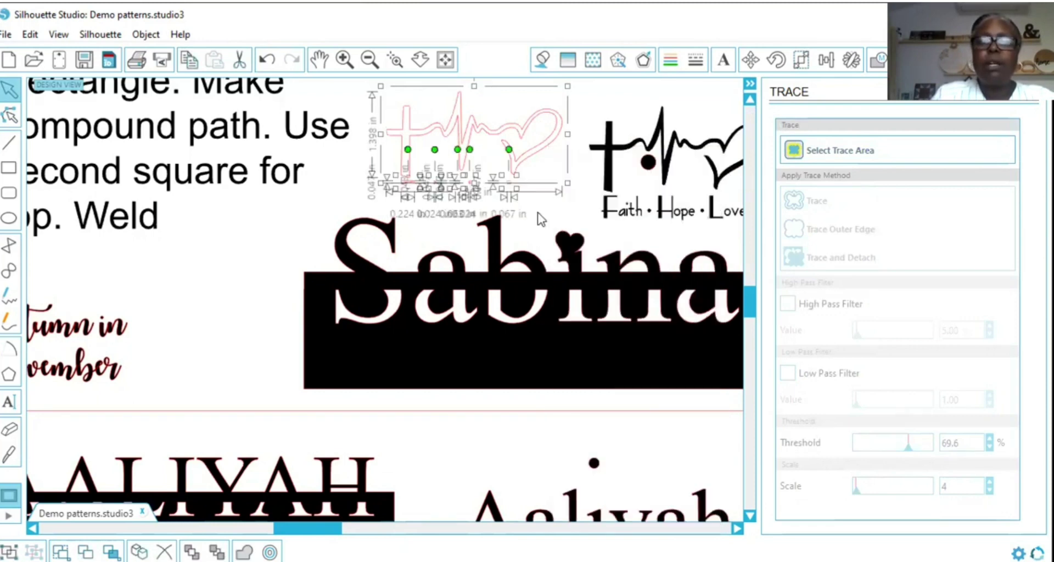
left_click(537, 196)
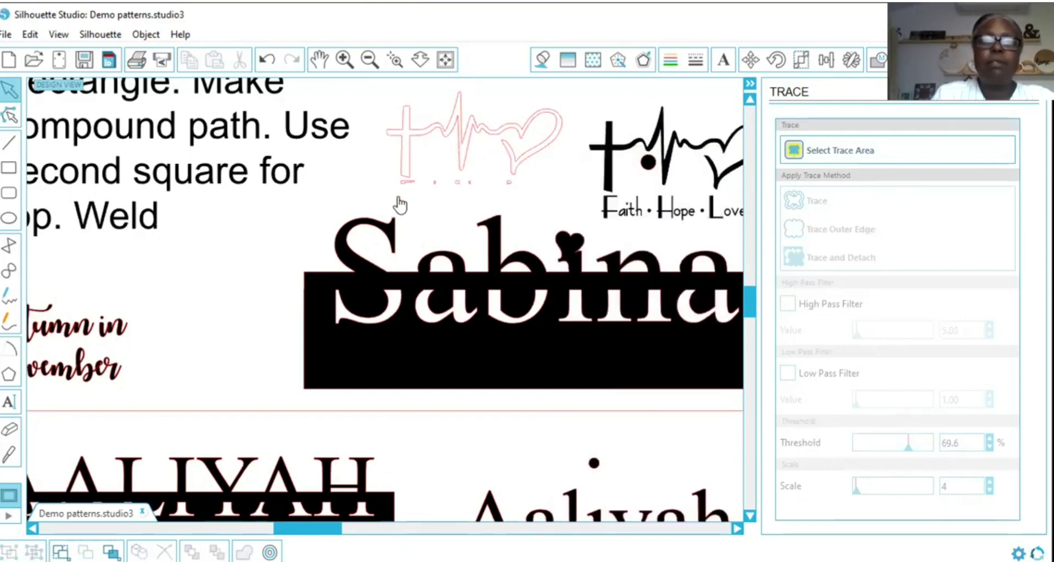
- Delete the small traced text fragments and move the cross-and-heart outline below the Sabina plate
left_click_drag(396, 201, 522, 188)
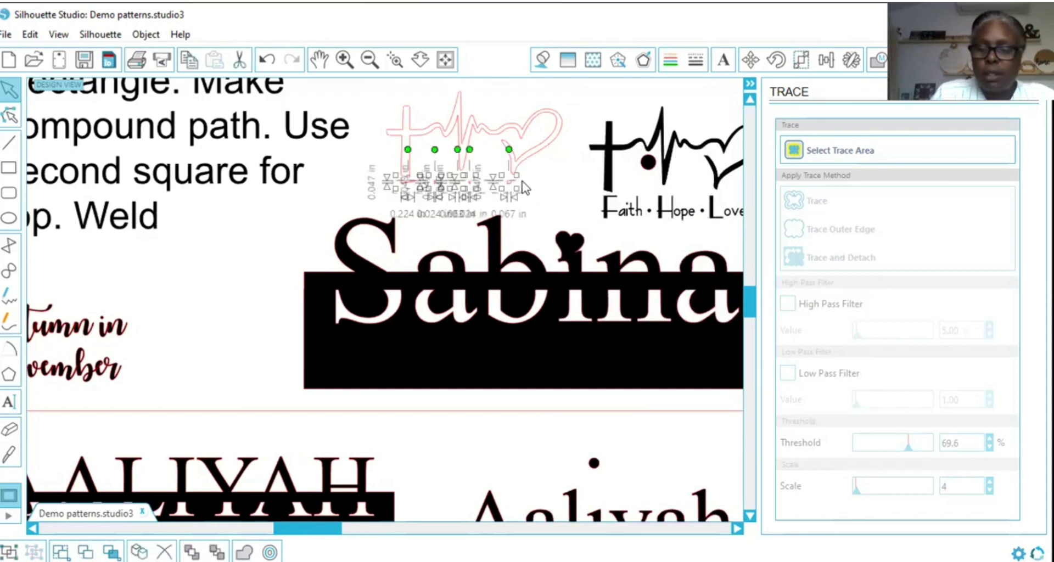
key("Delete")
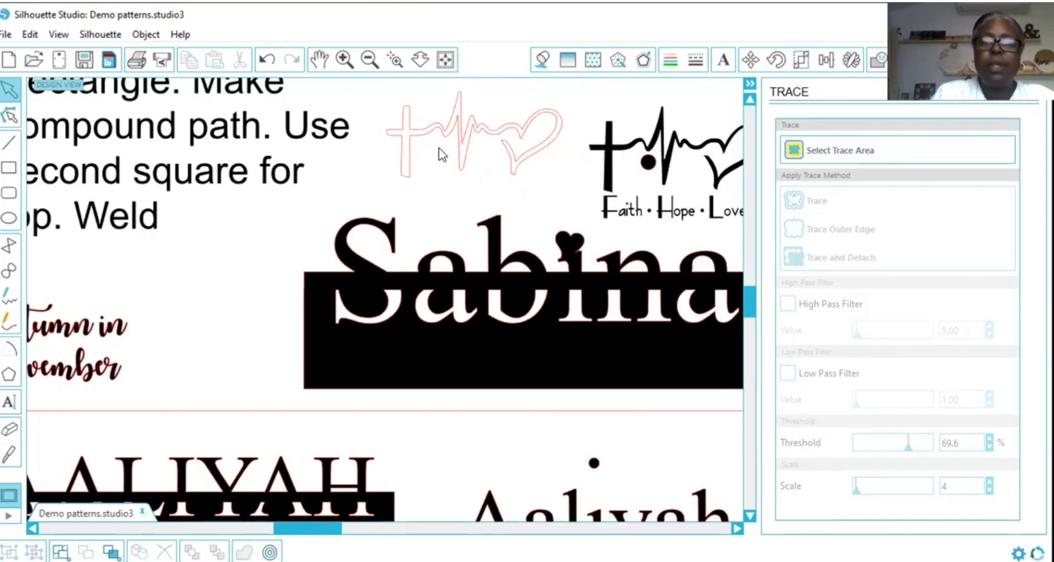
left_click_drag(461, 164, 521, 444)
key("ctrl+z")
- Scale the heartbeat outline to about 3.224 in and fit it onto the black plate
left_click(591, 434)
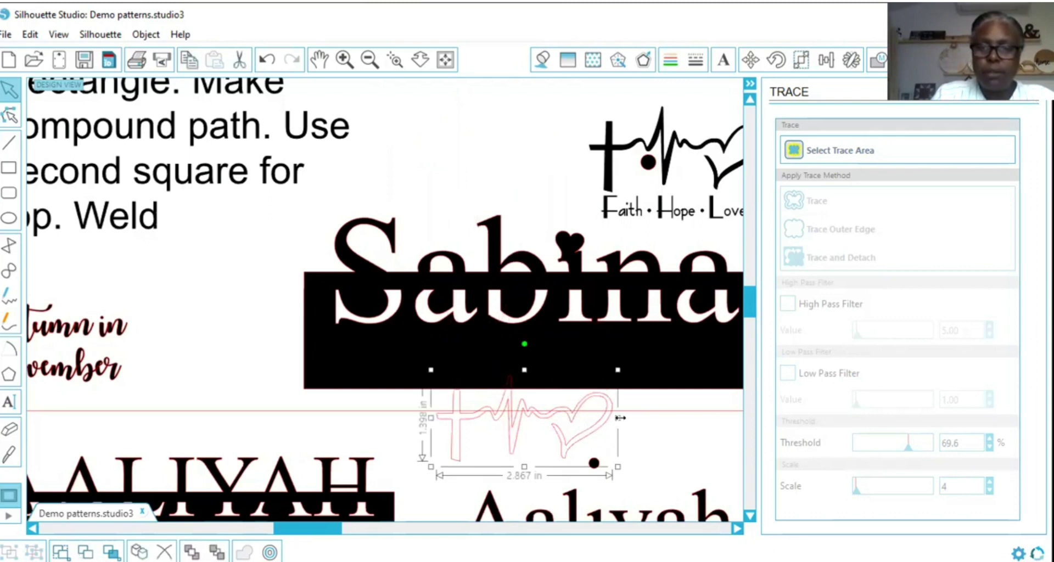
left_click_drag(620, 417, 686, 417)
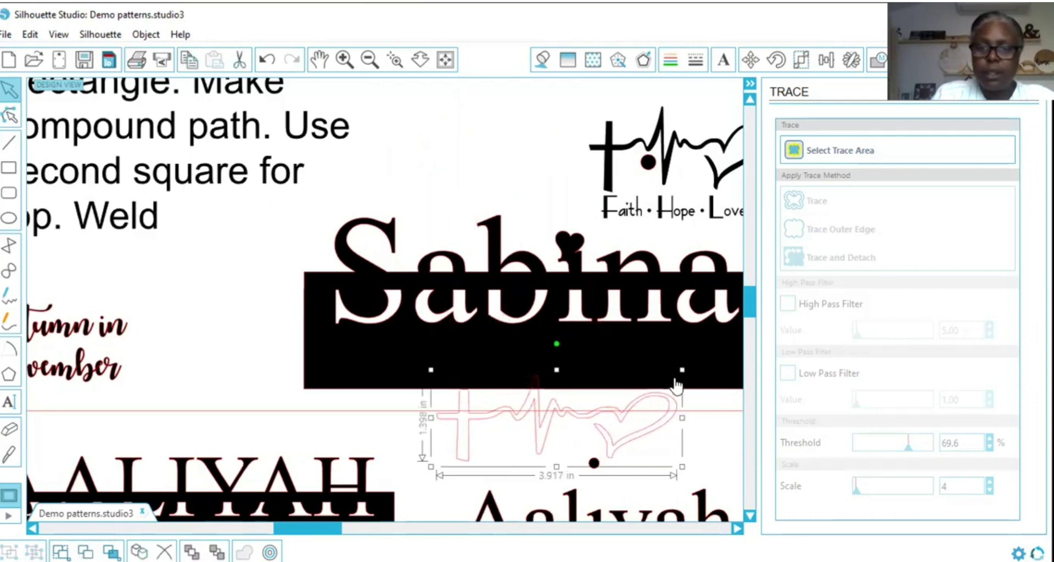
left_click_drag(660, 379, 630, 396)
left_click_drag(700, 416, 756, 415)
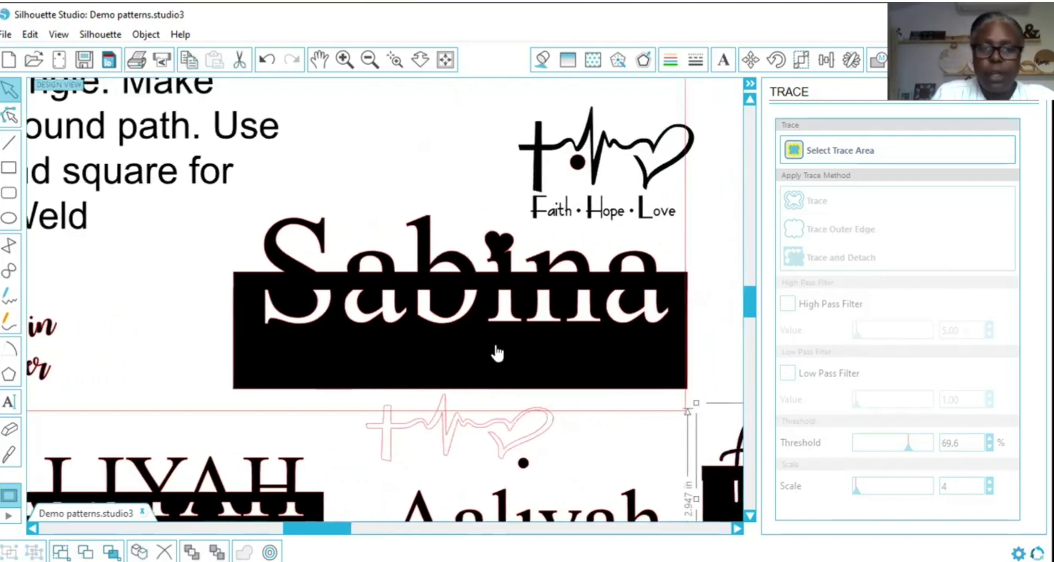
left_click(531, 447)
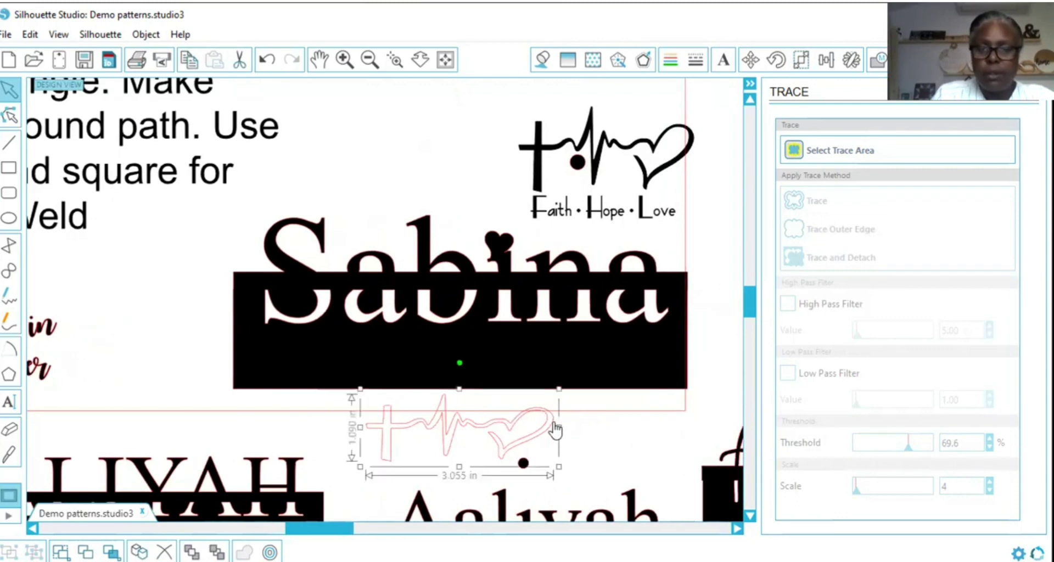
left_click_drag(557, 391, 543, 393)
left_click_drag(544, 431, 590, 432)
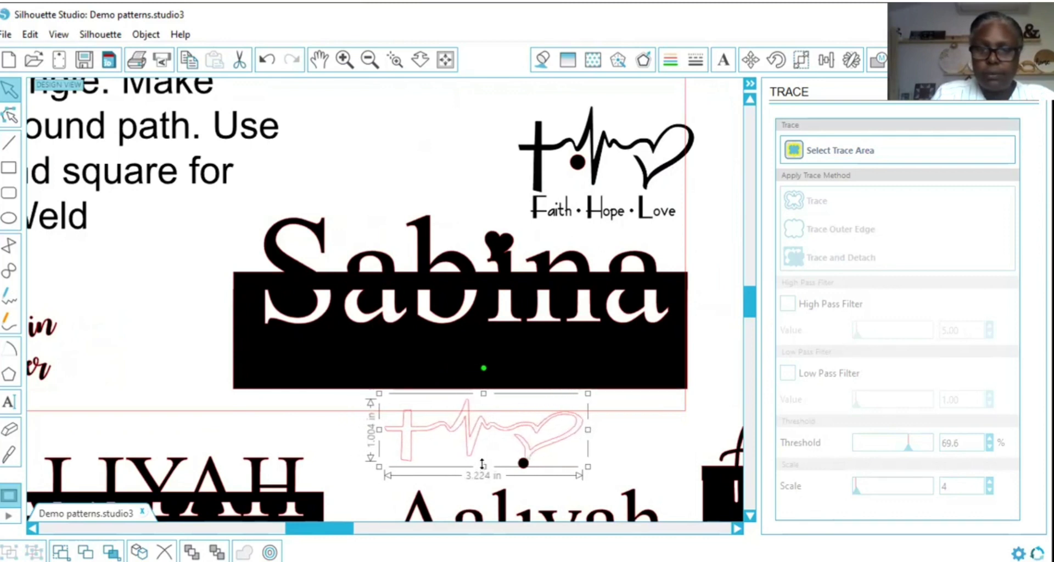
left_click_drag(482, 465, 469, 368)
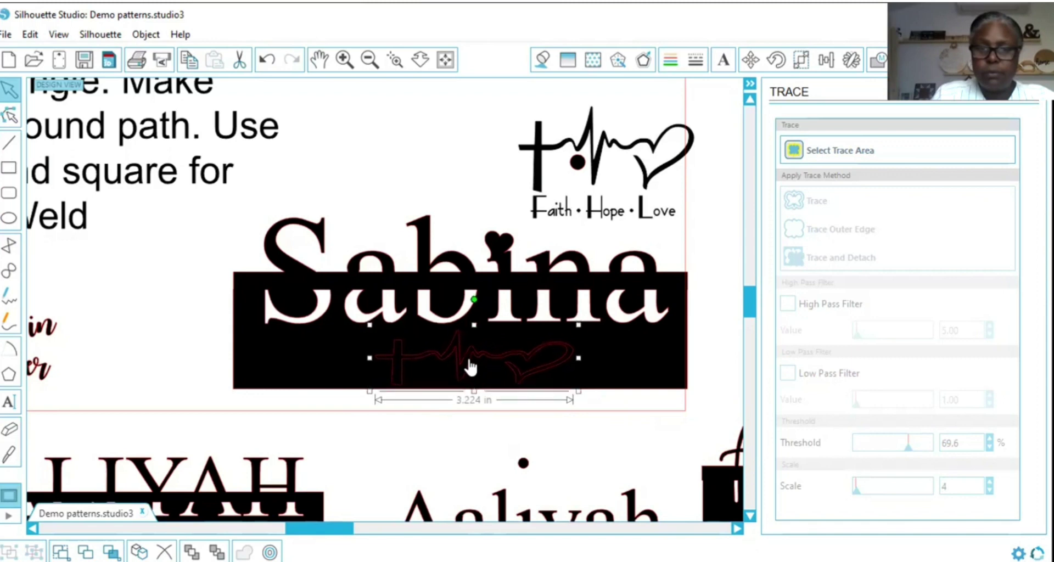
- Make the black Sabina plate slightly taller and select it together with the heartbeat outline
left_click(446, 393)
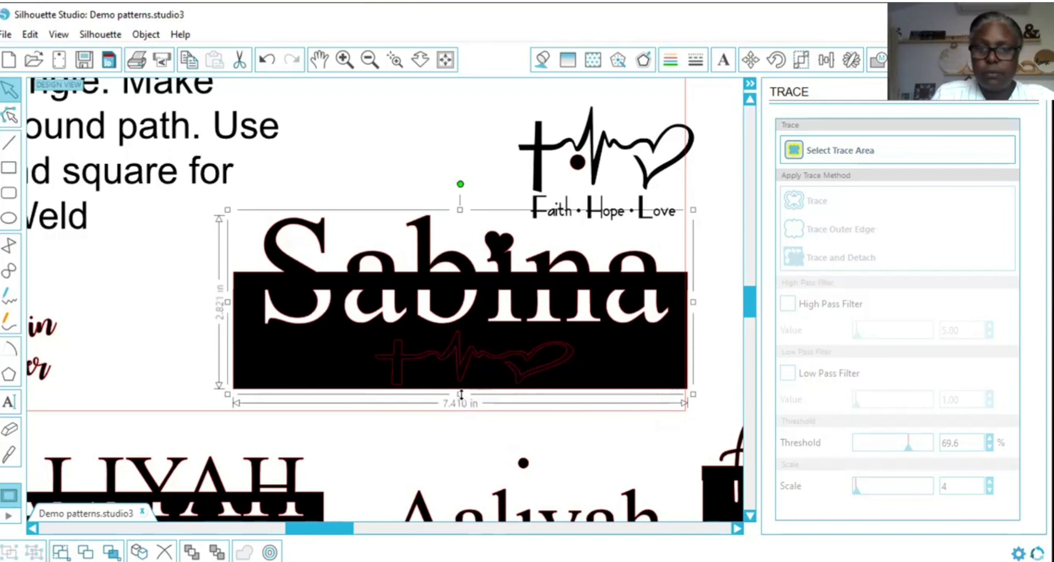
left_click_drag(460, 394, 468, 372)
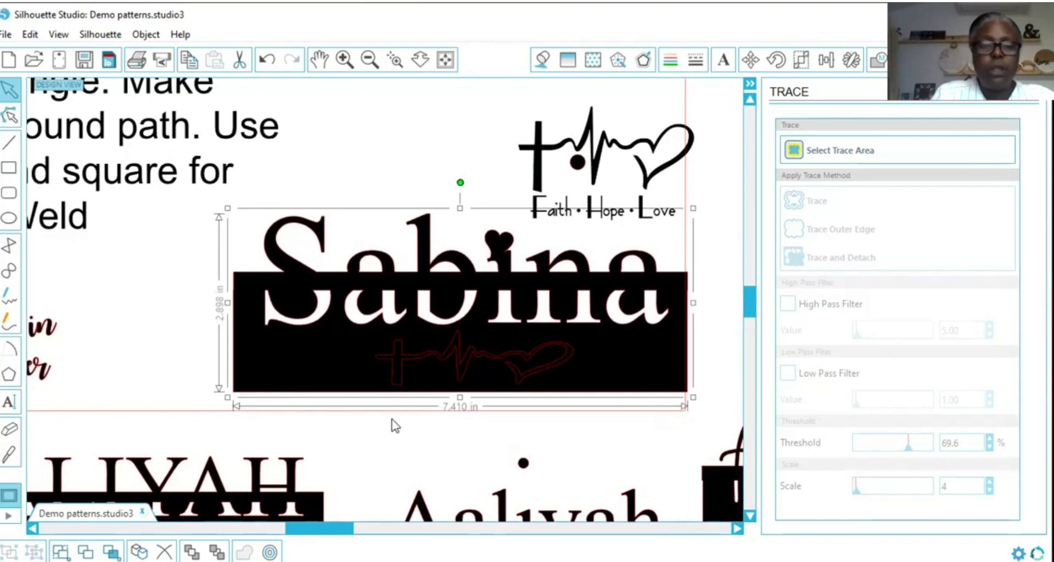
left_click_drag(360, 422, 575, 318)
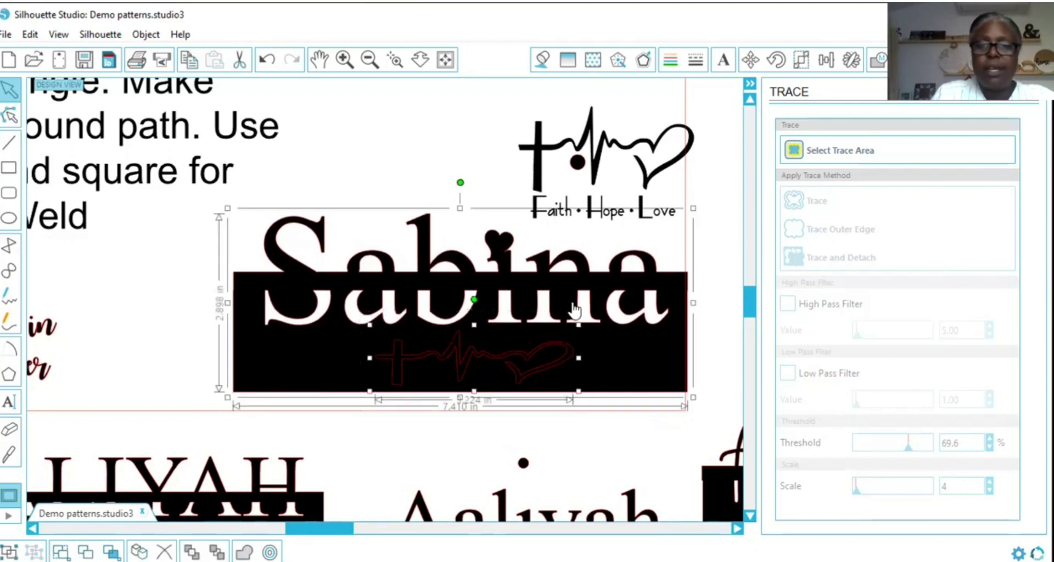
- Make a compound path to knock the heartbeat out of the plate, then raise Faith·Hope·Love
right_click(504, 351)
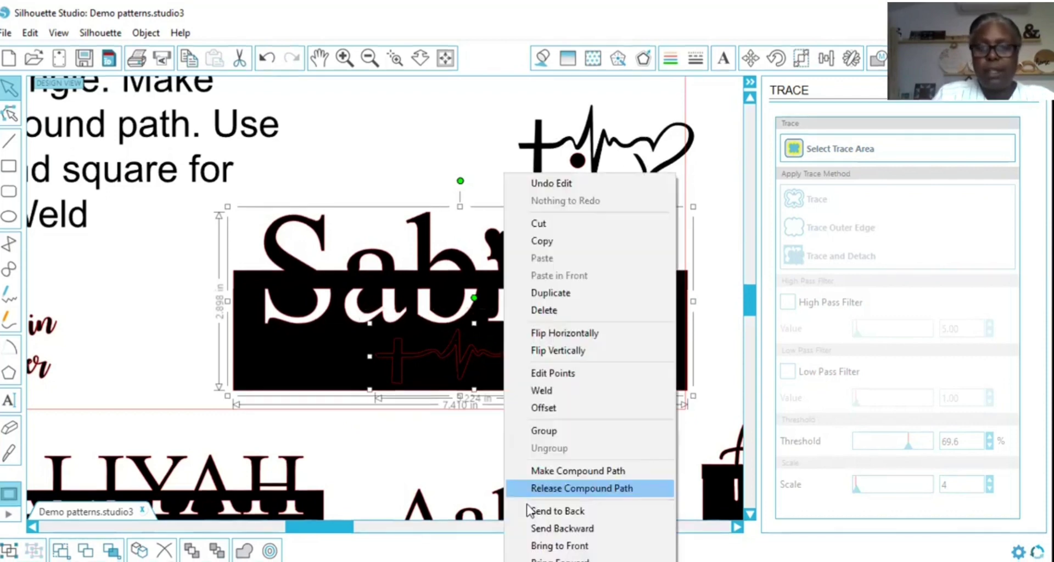
left_click(537, 473)
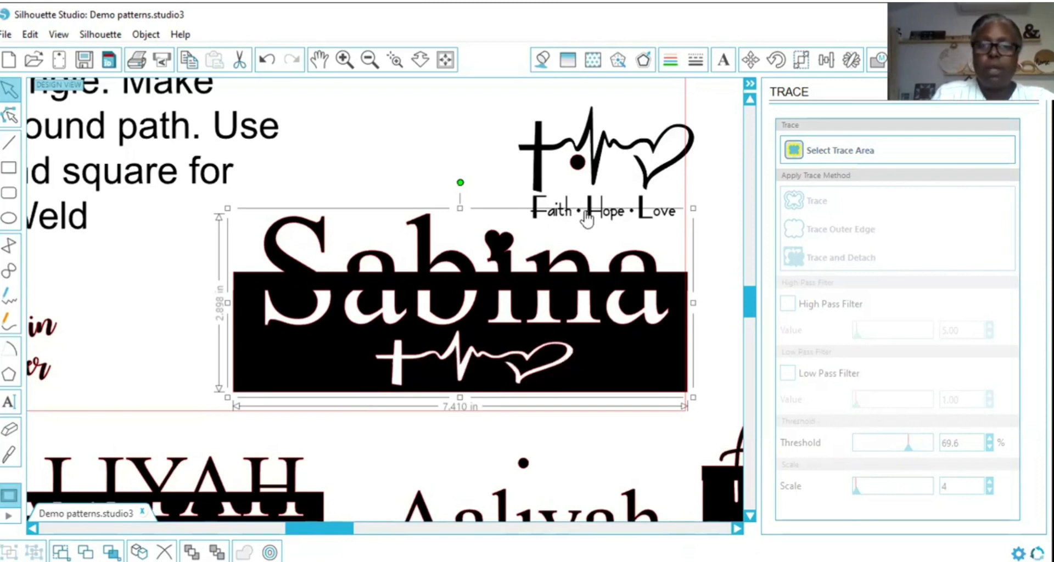
left_click_drag(584, 220, 554, 93)
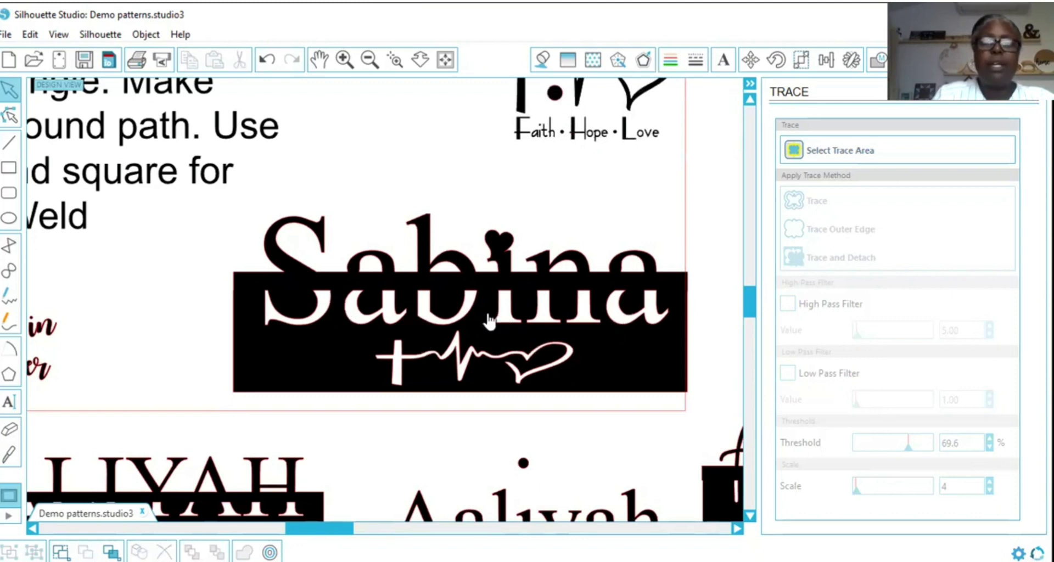
- Move the finished Sabina sign off the left edge of the page
left_click_drag(424, 291, 13, 338)
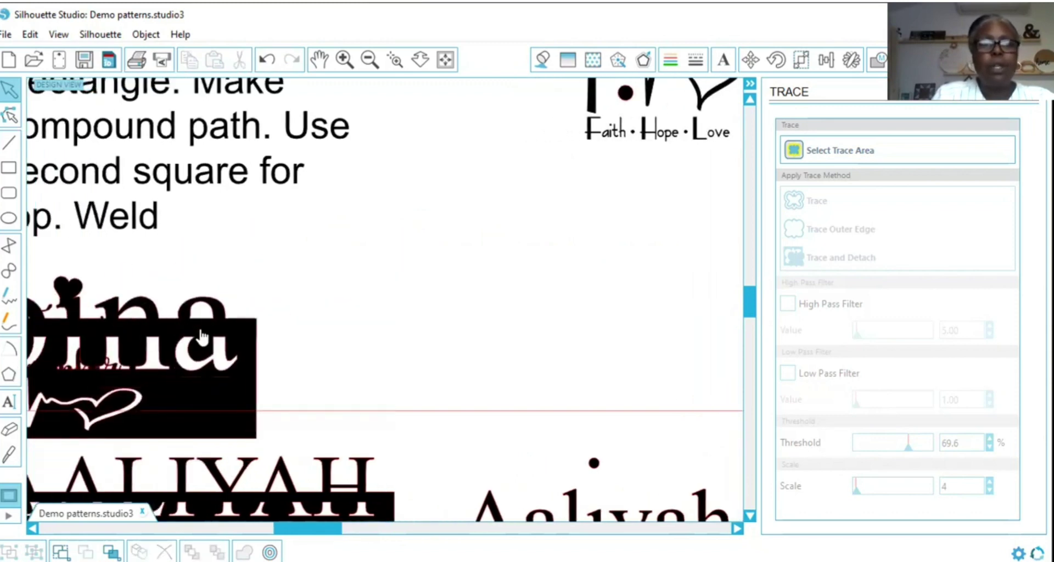
left_click_drag(225, 337, 7, 330)
left_click(157, 353)
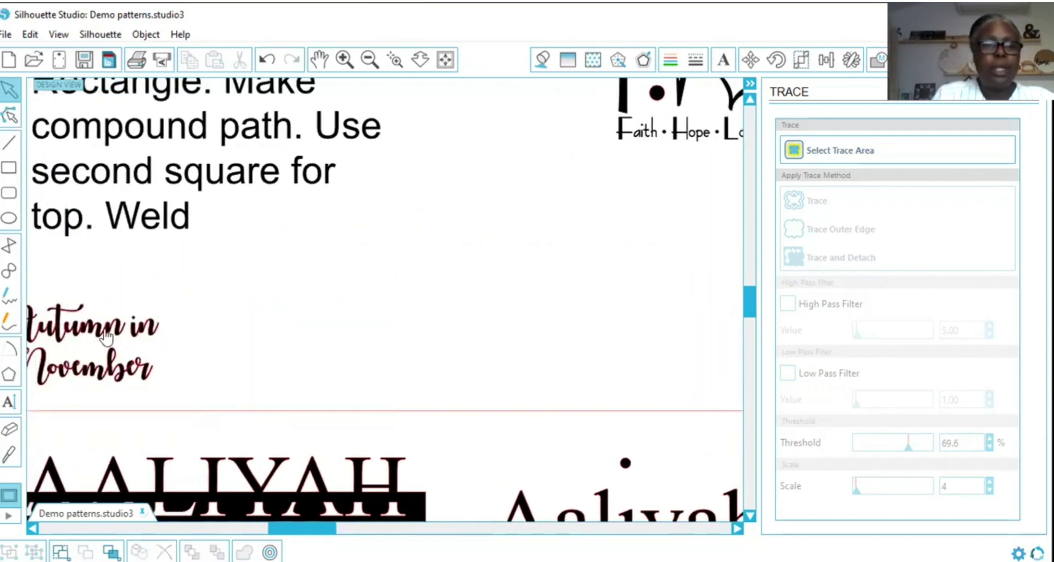
- Place the Autumn in November text, about 4.669 in wide, on the page
left_click_drag(117, 339, 158, 342)
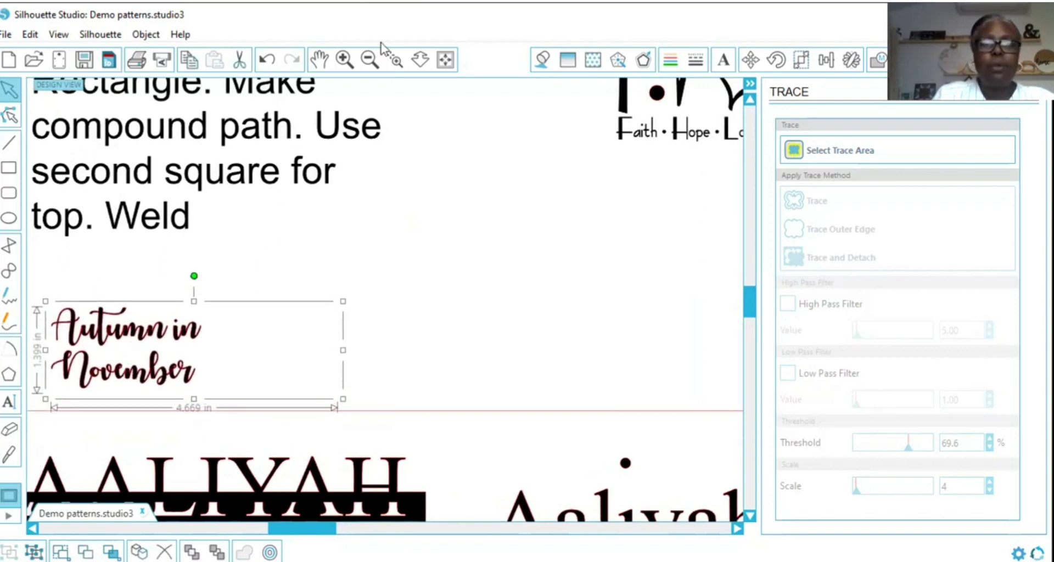
left_click(369, 60)
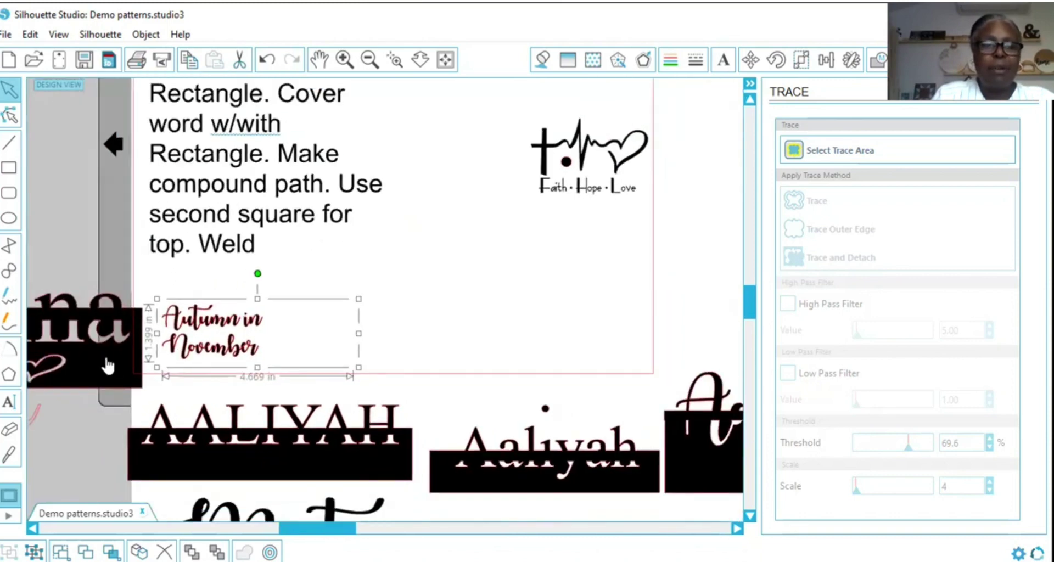
left_click_drag(106, 366, 2, 346)
left_click_drag(253, 353, 235, 350)
left_click(294, 351)
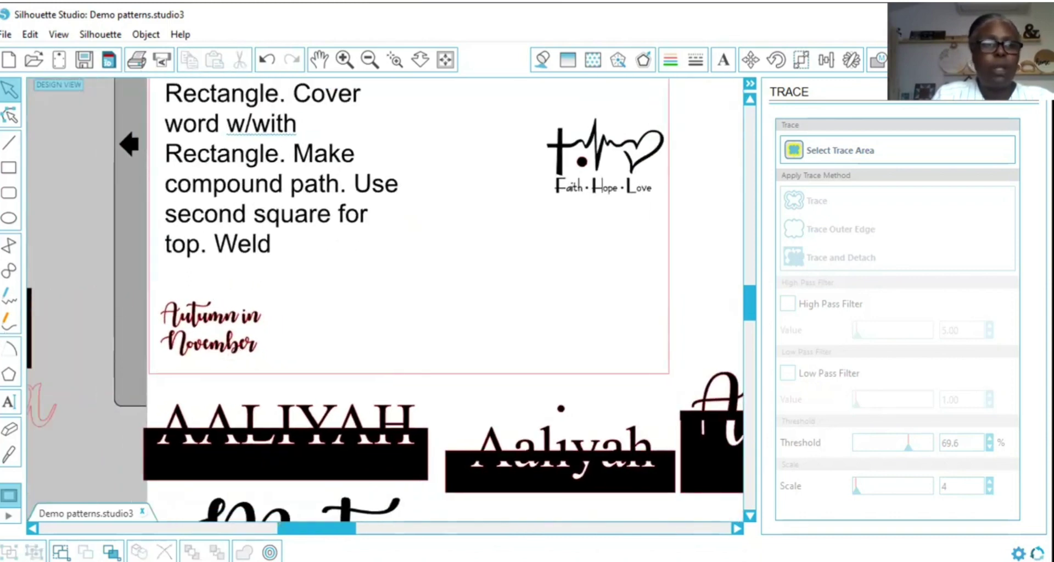
left_click(7, 402)
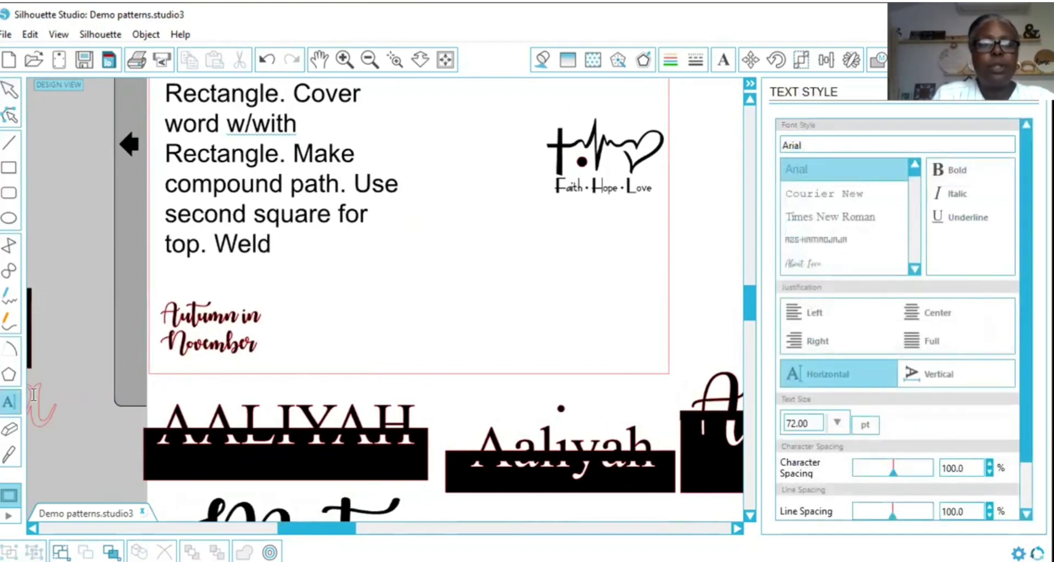
- Duplicate the Autumn in November text, moving the original off the page and the copy left
left_click(11, 93)
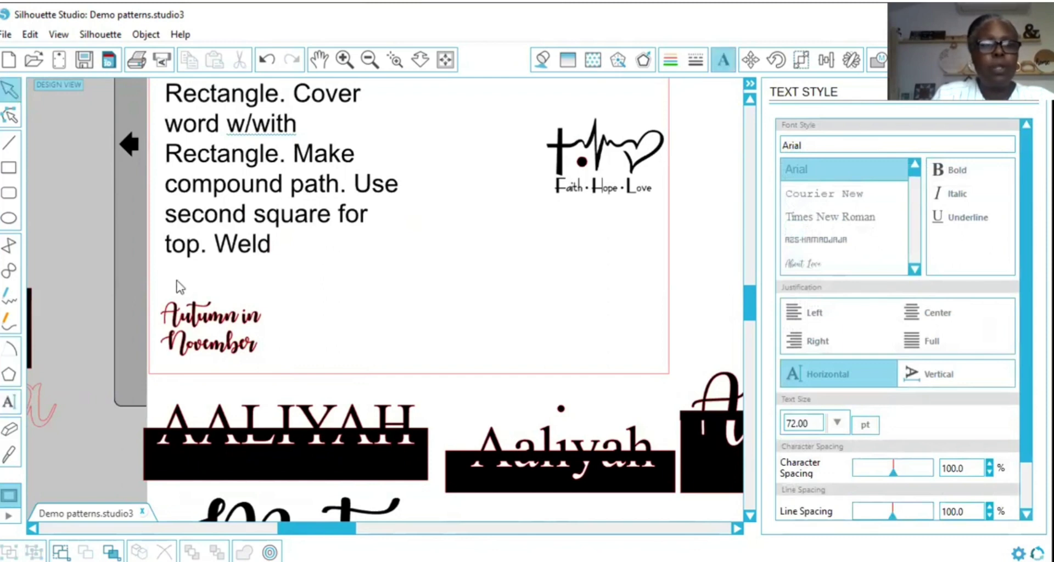
left_click(186, 322)
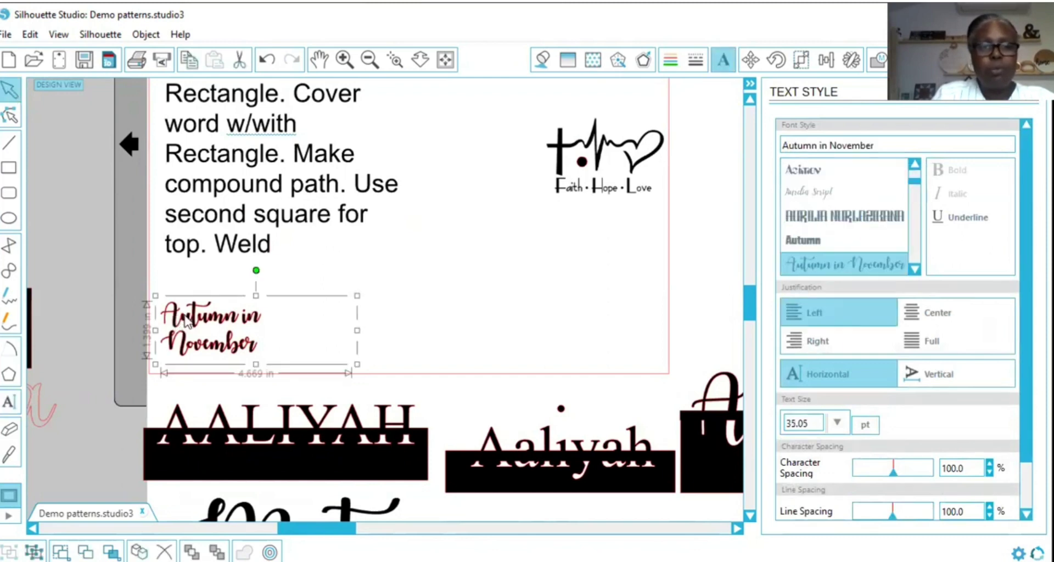
right_click(252, 325)
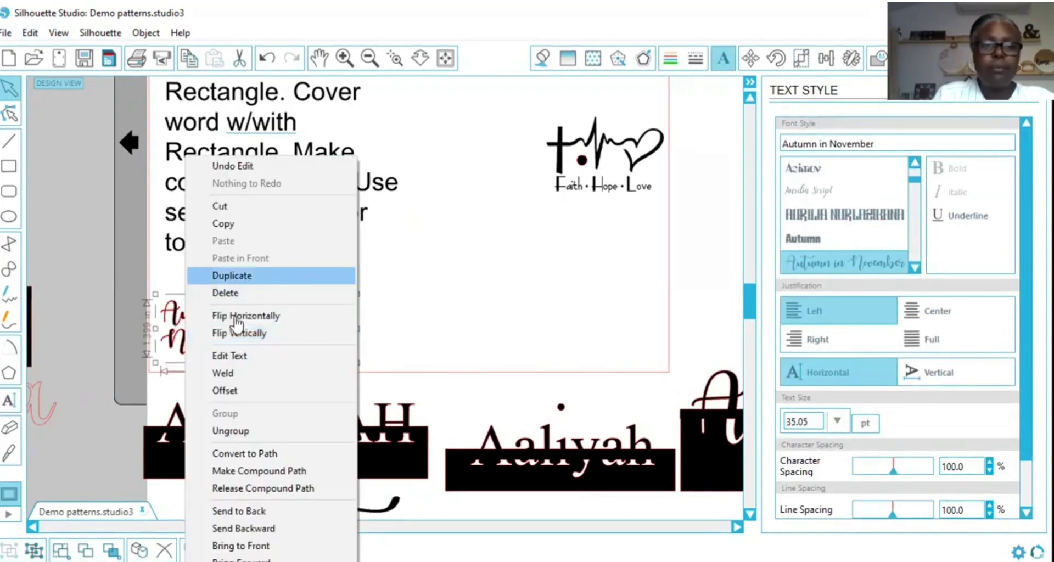
left_click(247, 283)
left_click_drag(226, 324, 169, 299)
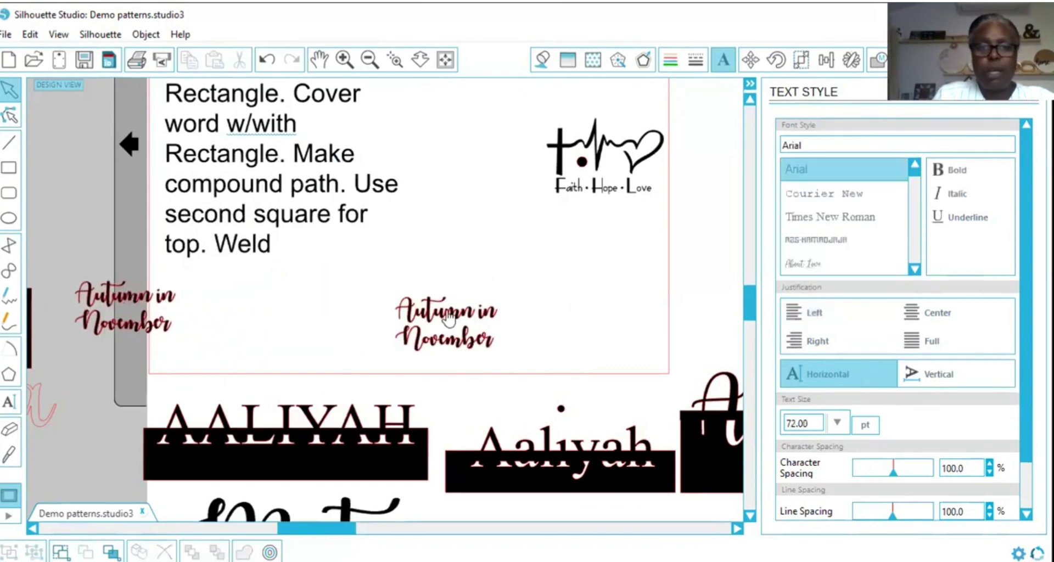
left_click_drag(449, 315, 345, 313)
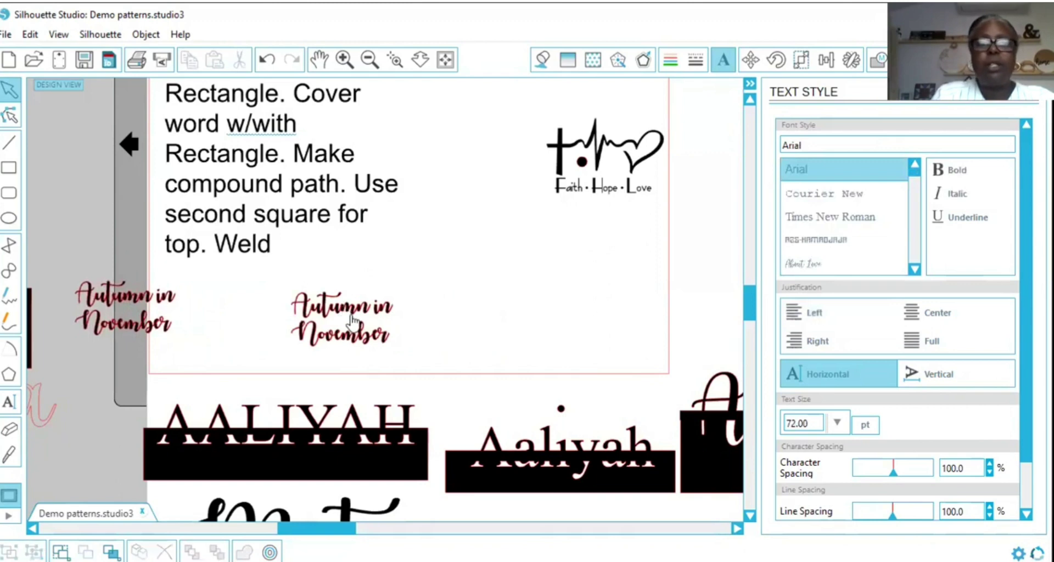
- Edit the duplicate text so it reads only 'Gather'
left_click(370, 318)
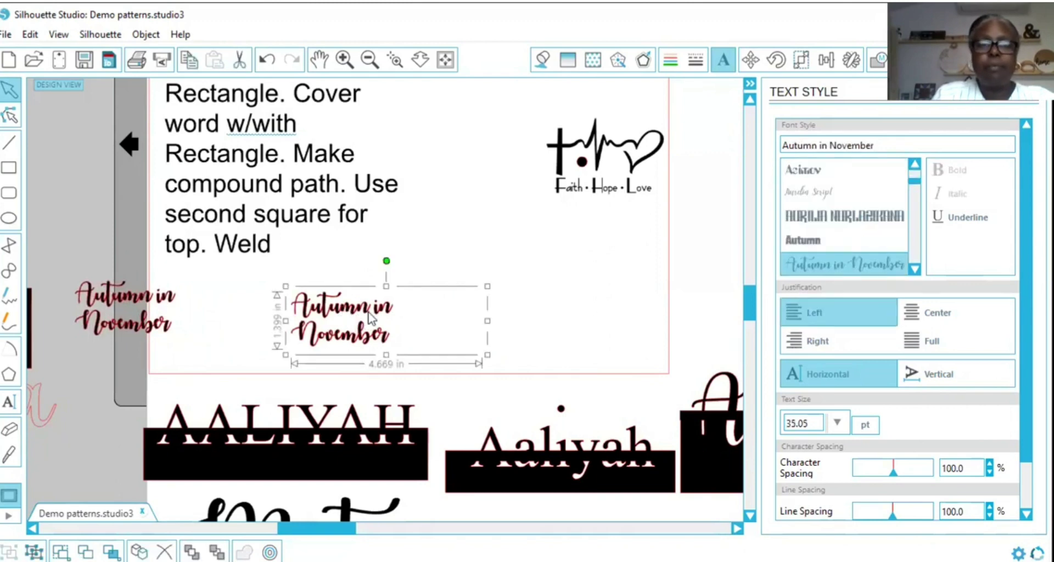
double_click(387, 343)
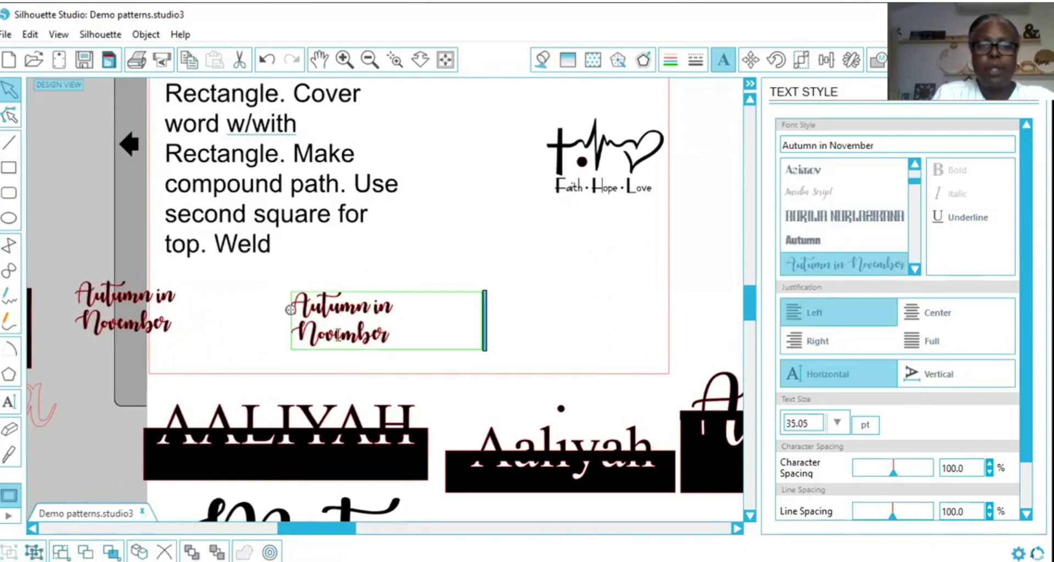
left_click_drag(391, 335, 301, 334)
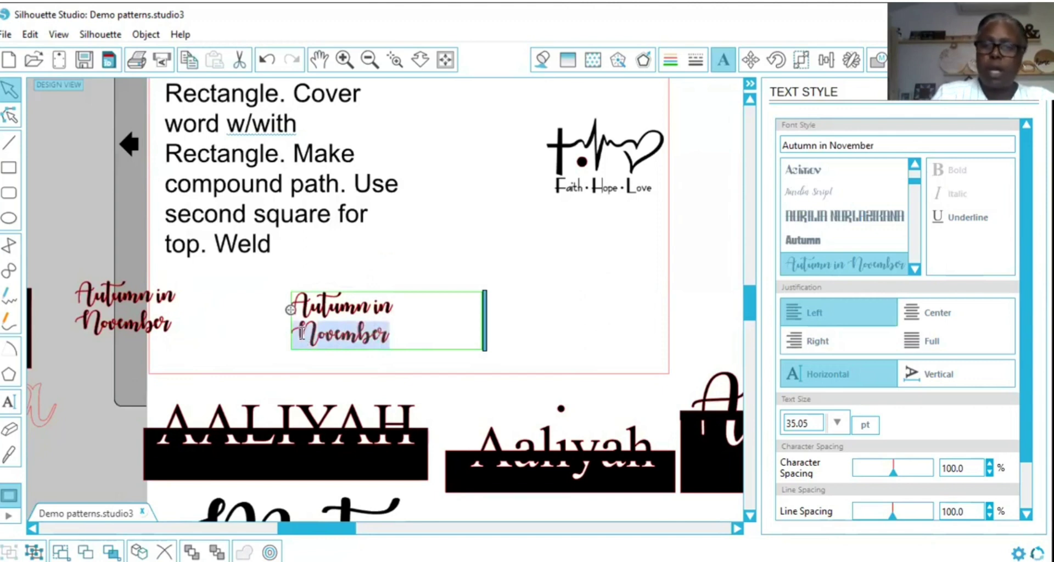
key("BackSpace")
key("BackSpace")
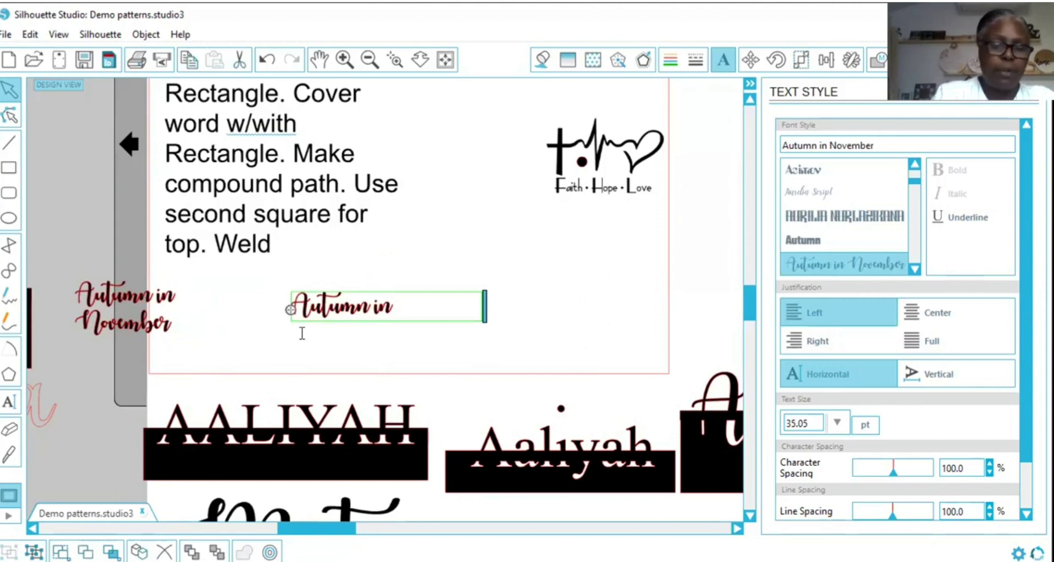
type("Gather")
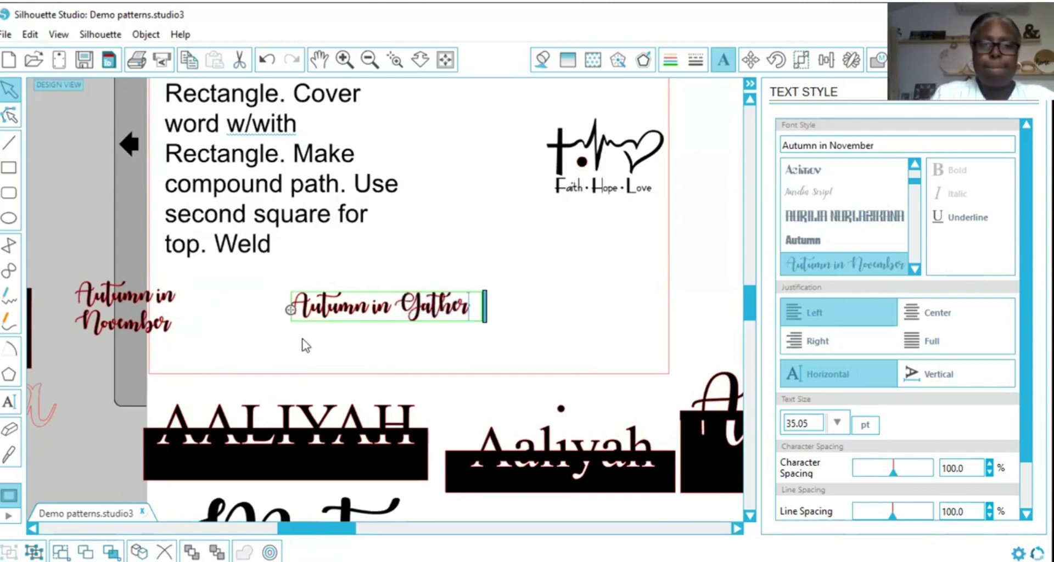
left_click_drag(330, 308, 403, 303)
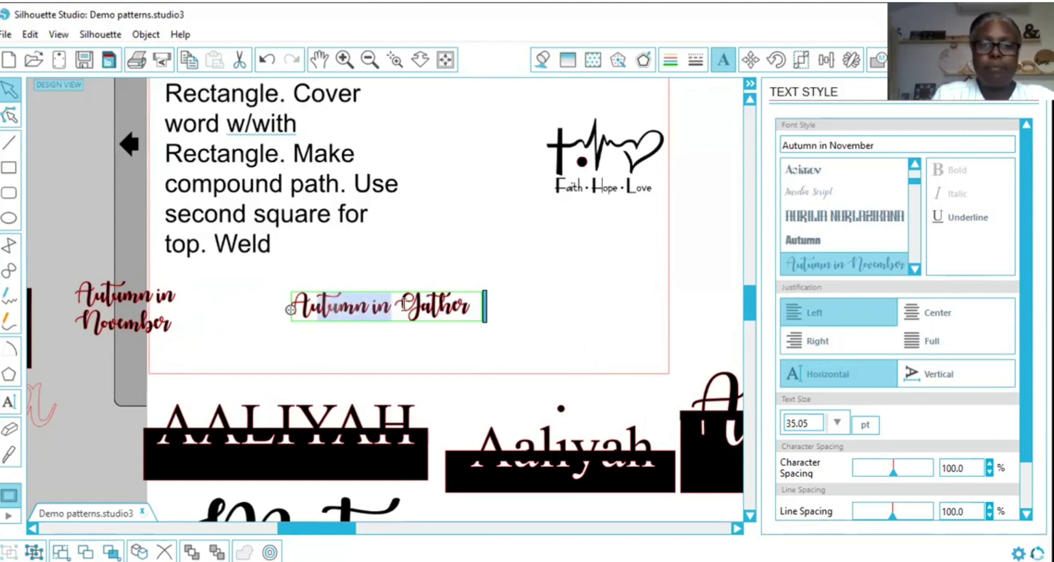
key("BackSpace")
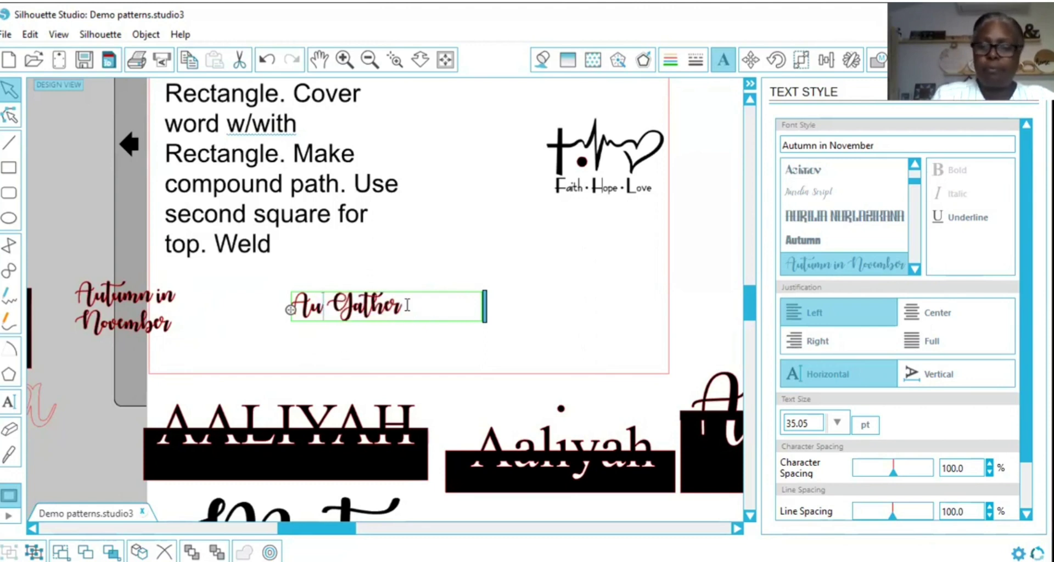
key("BackSpace")
key("BackSpace")
left_click(423, 237)
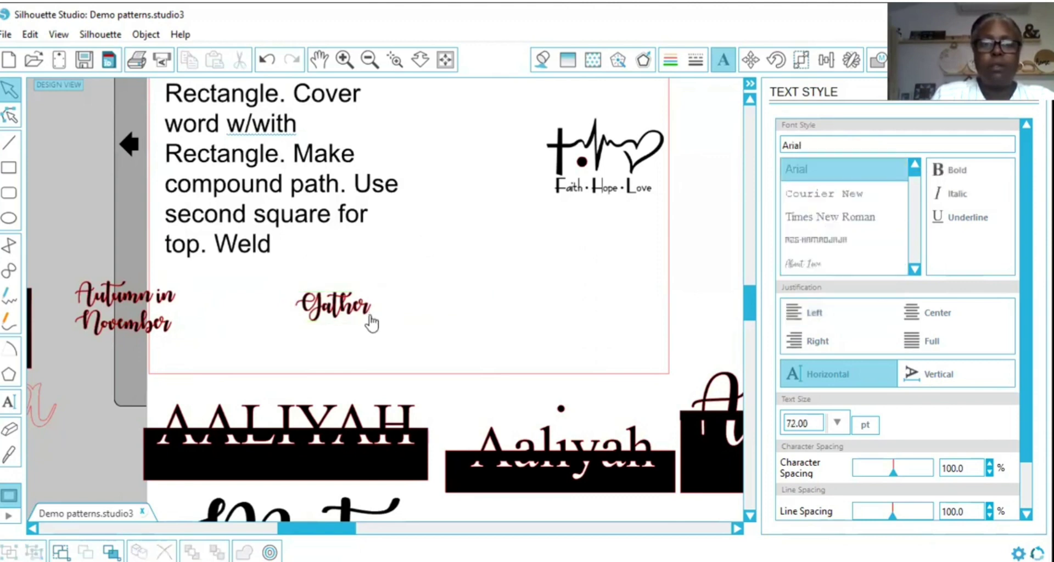
- Weld the Gather letters and enlarge the word to about 6.6 in wide
left_click(371, 319)
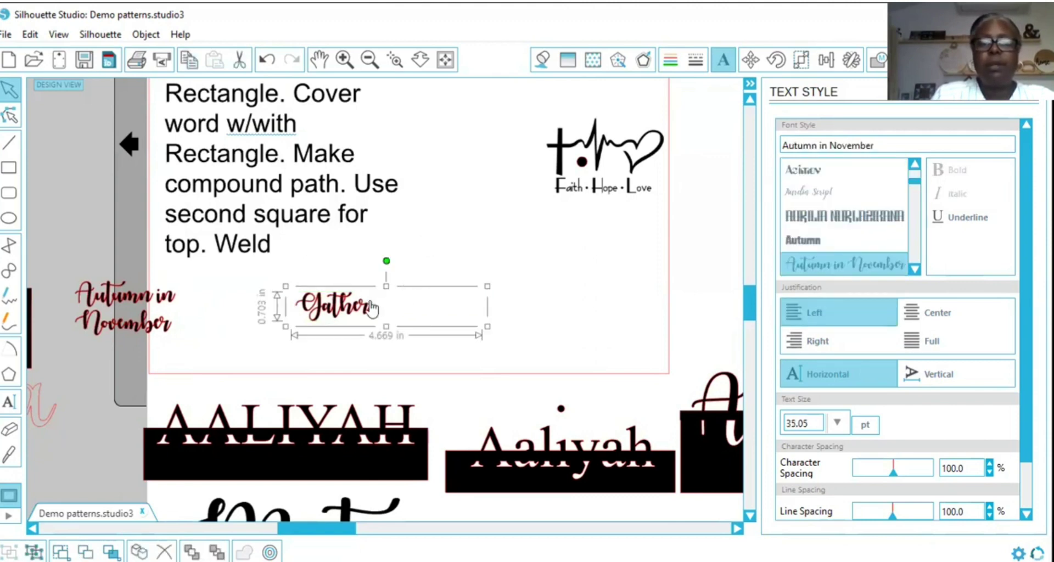
right_click(399, 352)
left_click(405, 374)
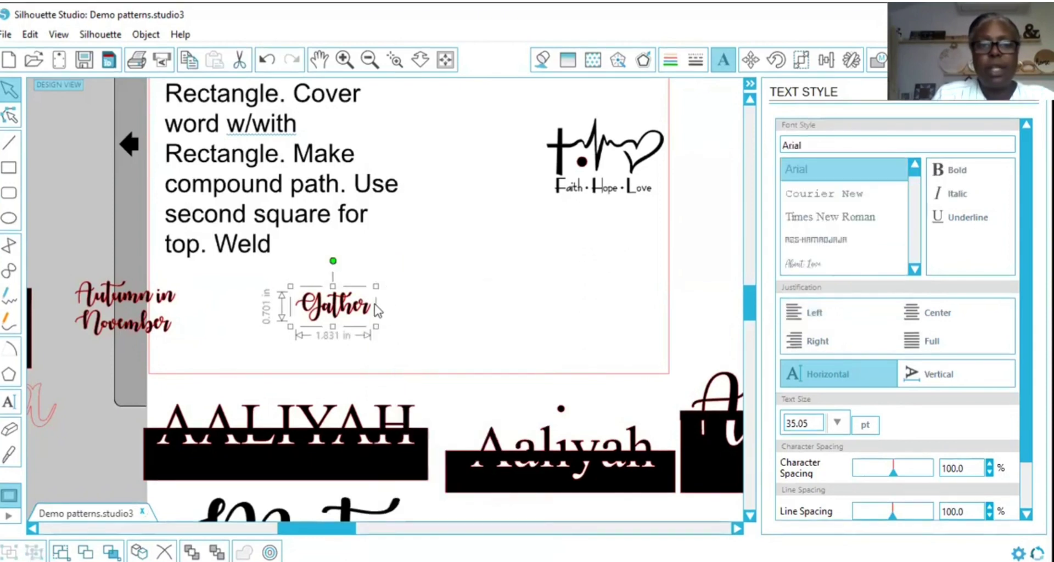
left_click_drag(477, 264, 580, 266)
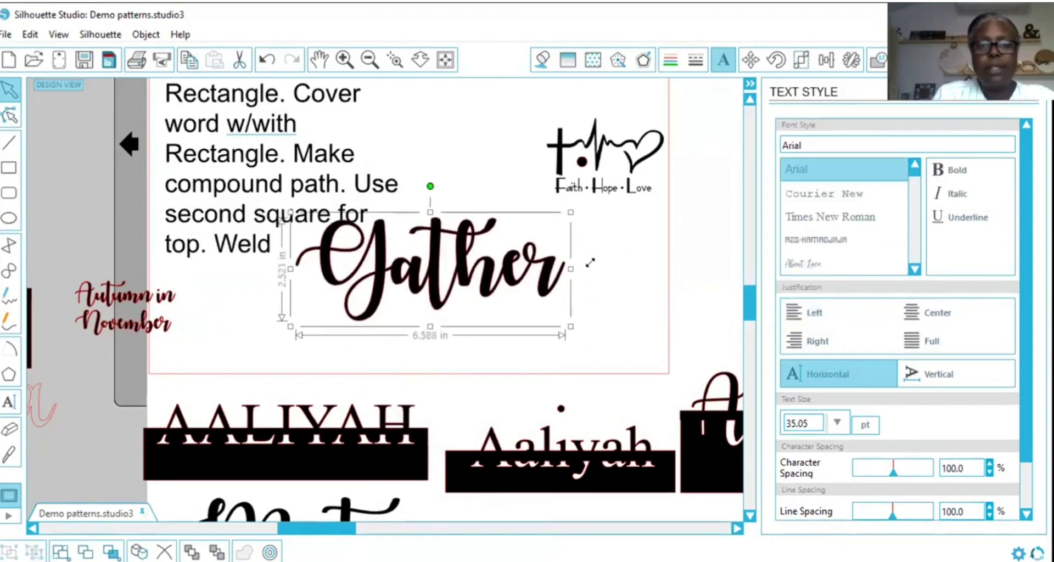
left_click_drag(484, 311, 476, 339)
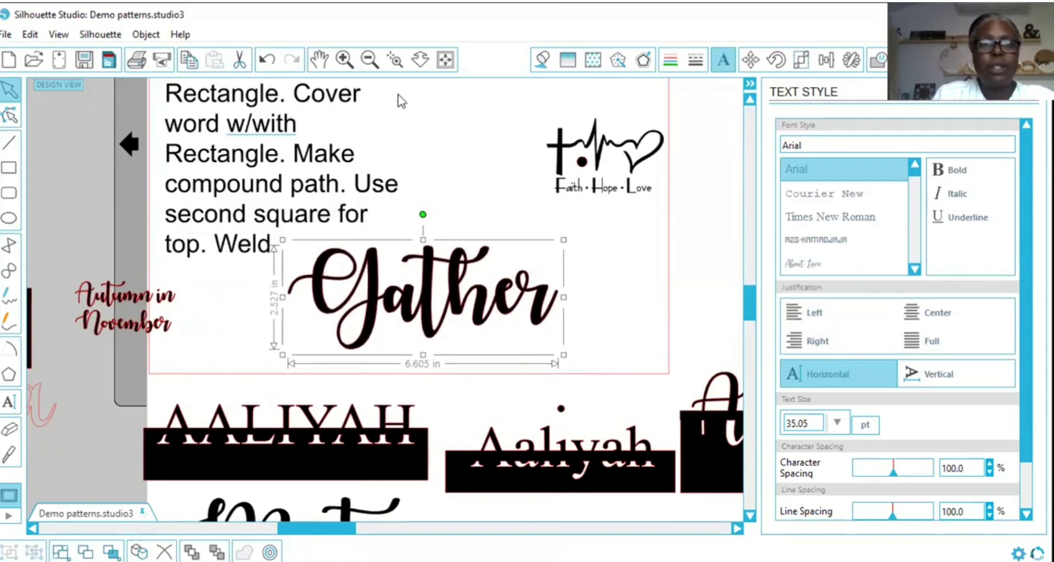
- Move Faith Hope Love to the page top, reposition Gather, and delete the leftover dot
left_click_drag(398, 95, 390, 66)
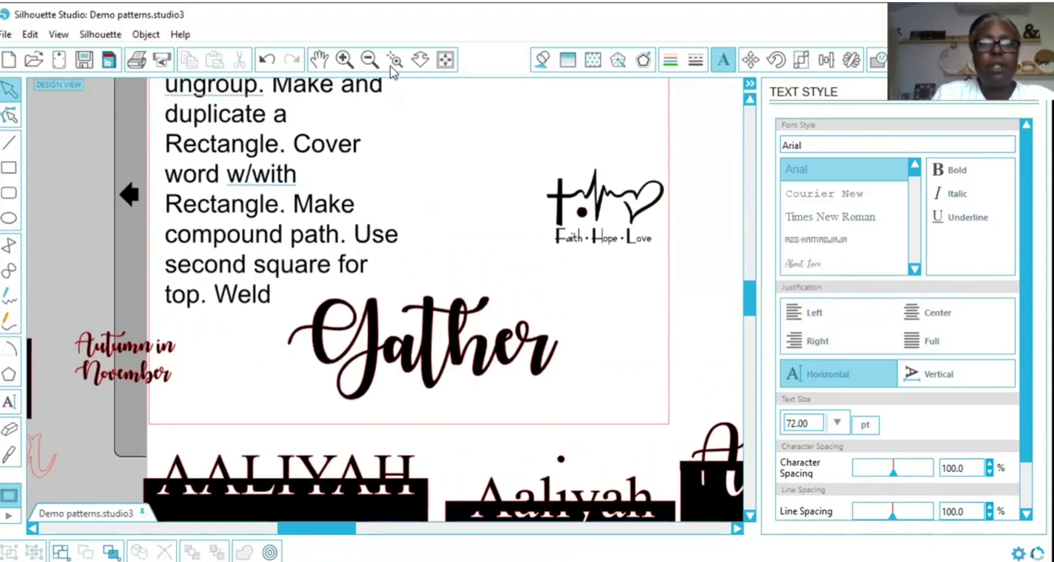
scroll(411, 93, "up", 1)
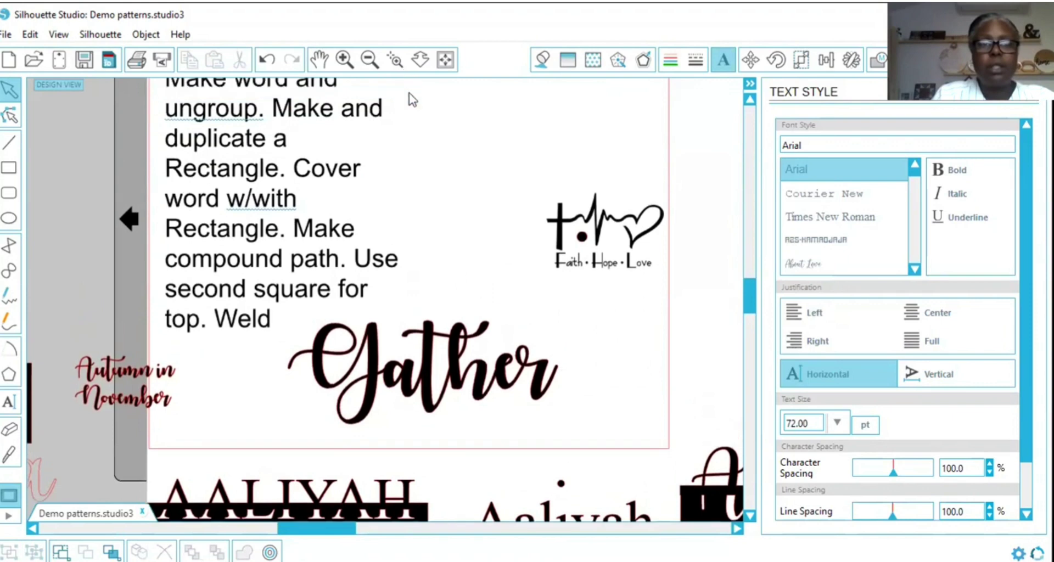
scroll(330, 110, "up", 1)
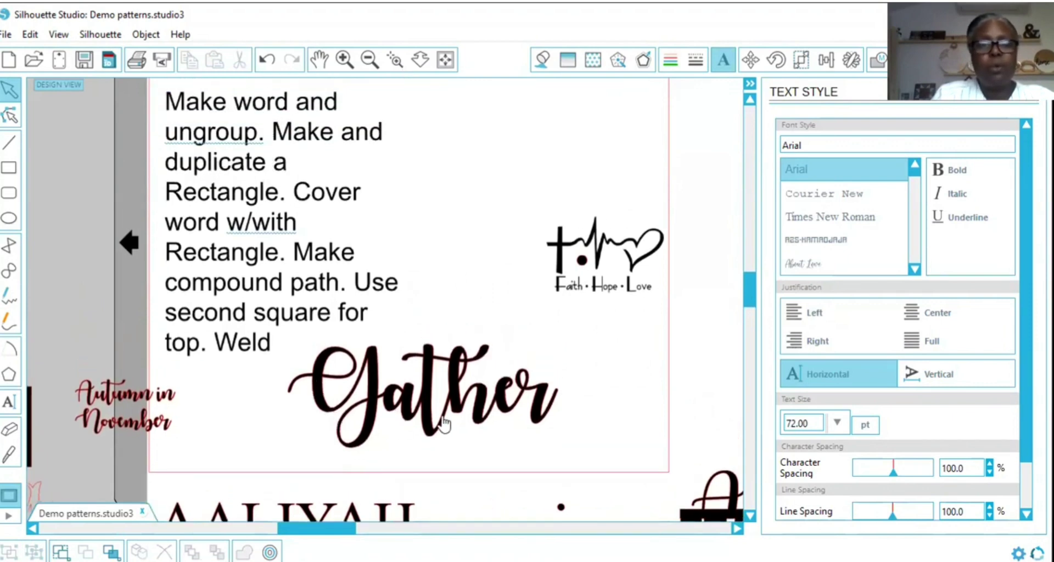
left_click_drag(442, 418, 463, 419)
key("Escape")
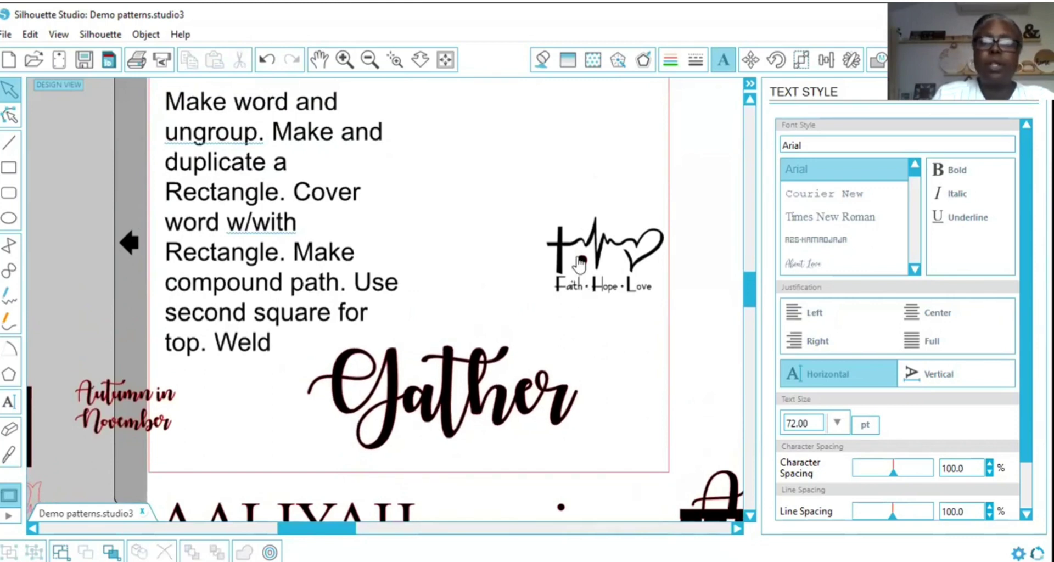
left_click_drag(574, 249, 516, 100)
key("Escape")
left_click_drag(471, 379, 560, 282)
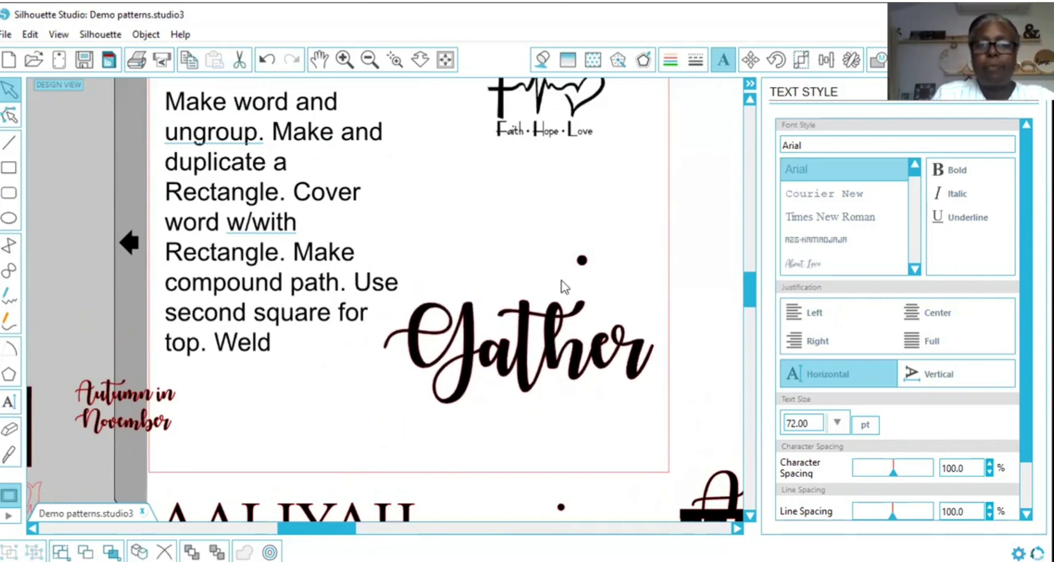
left_click(583, 262)
key("Delete")
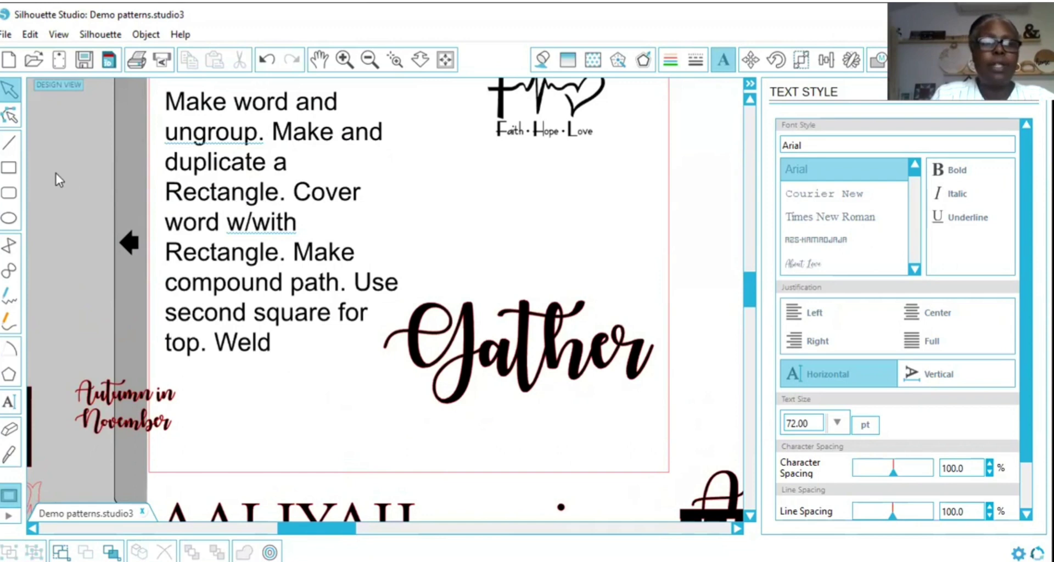
left_click(13, 171)
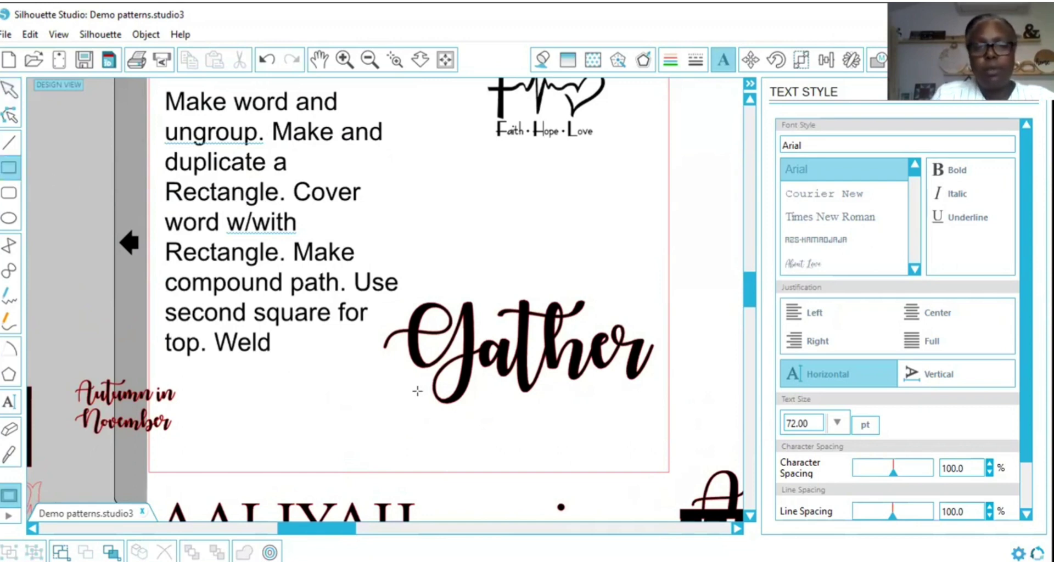
- Draw a thin black bar under Gather, 0.461 in tall
left_click_drag(397, 394, 680, 396)
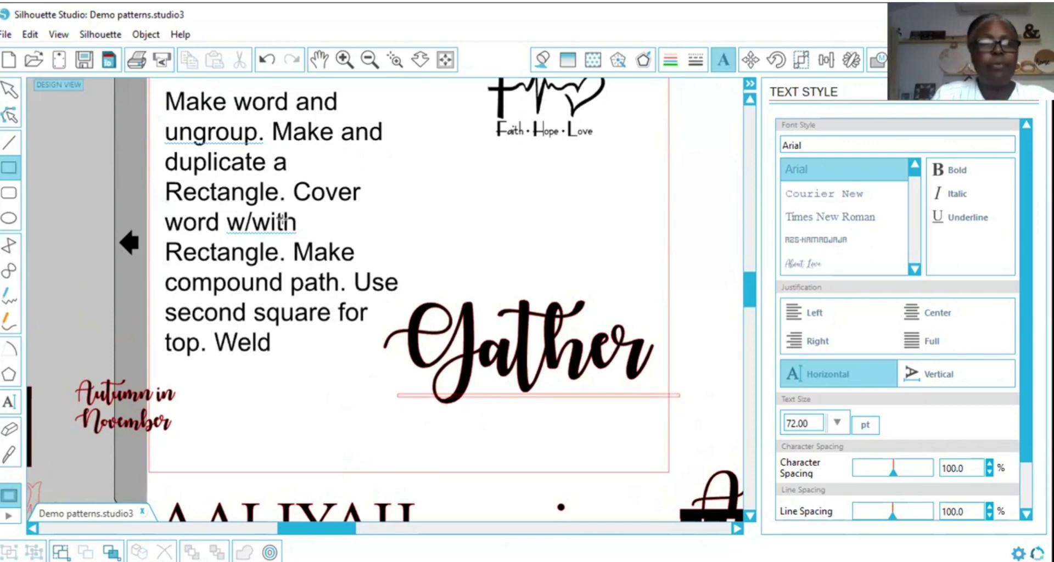
left_click(13, 93)
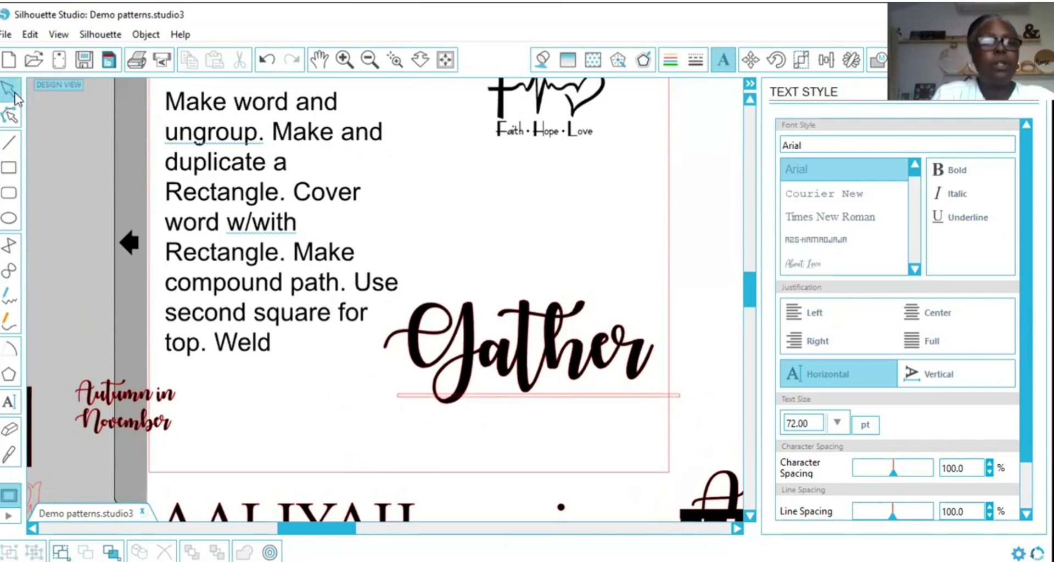
left_click(515, 399)
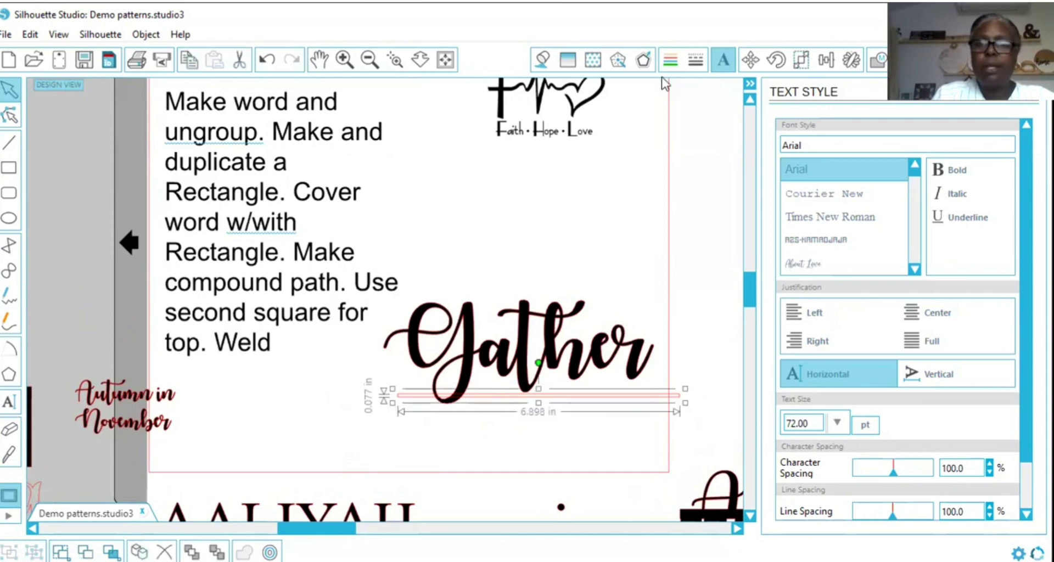
left_click(543, 61)
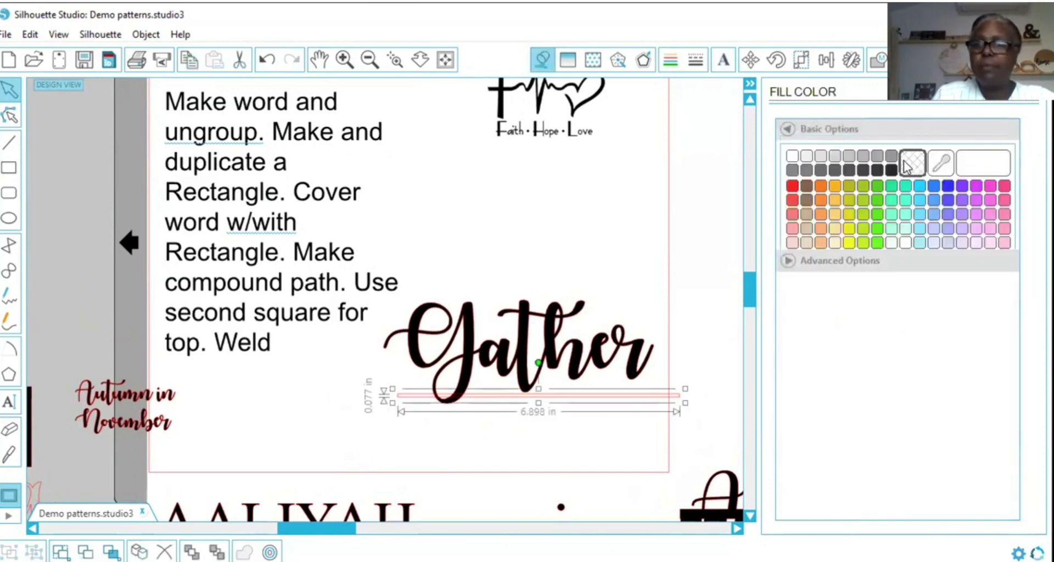
left_click(891, 170)
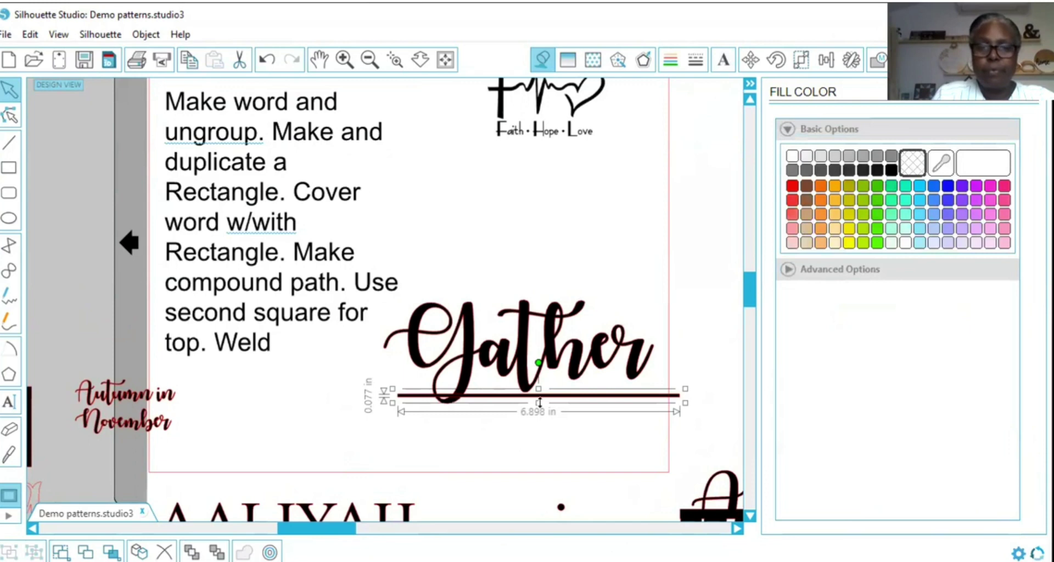
left_click_drag(540, 402, 539, 419)
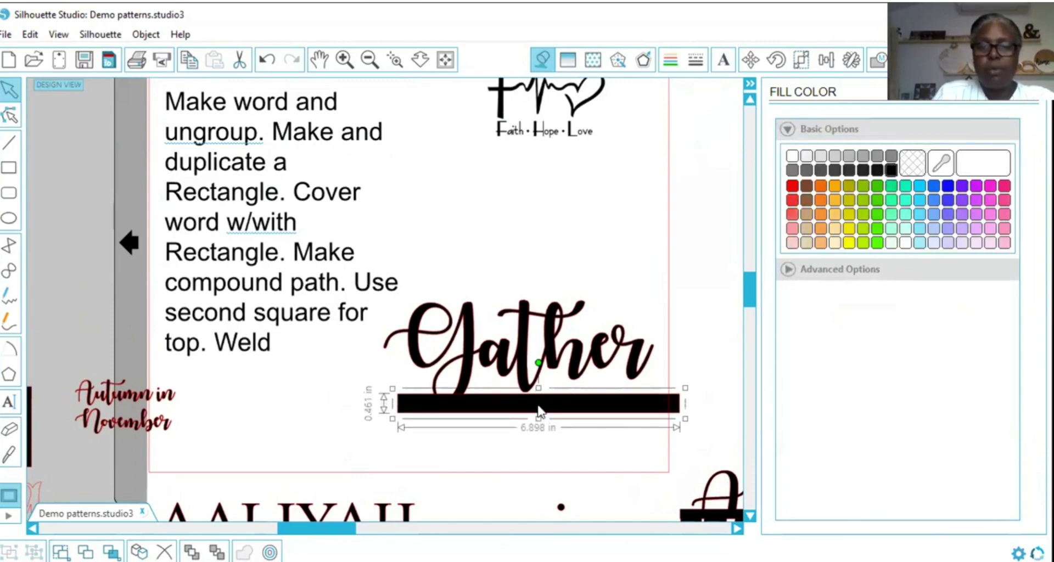
- Duplicate the bar below the original and stretch the upper bar up over Gather
right_click(539, 411)
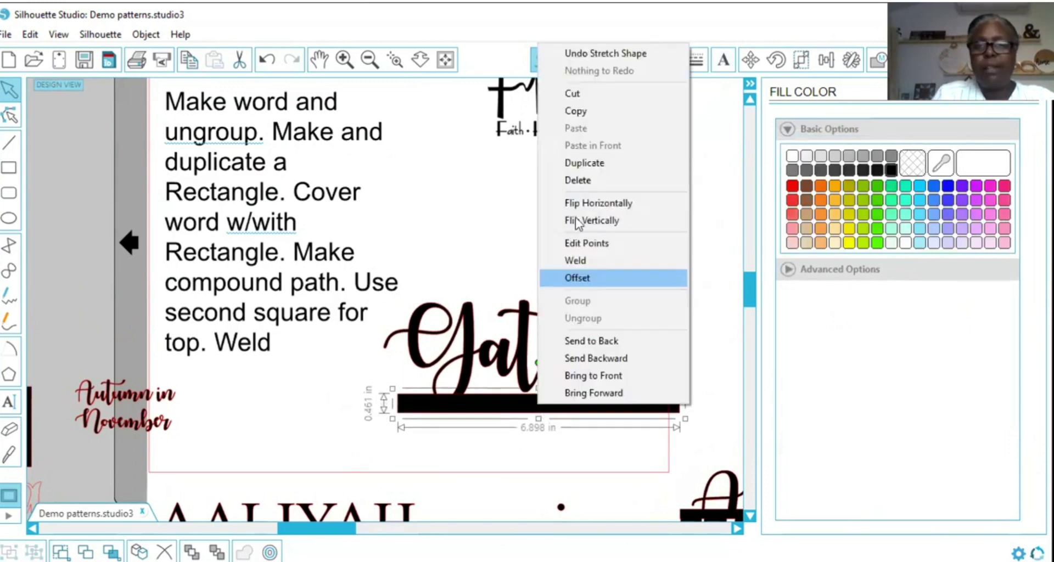
left_click(583, 163)
left_click_drag(553, 408, 540, 448)
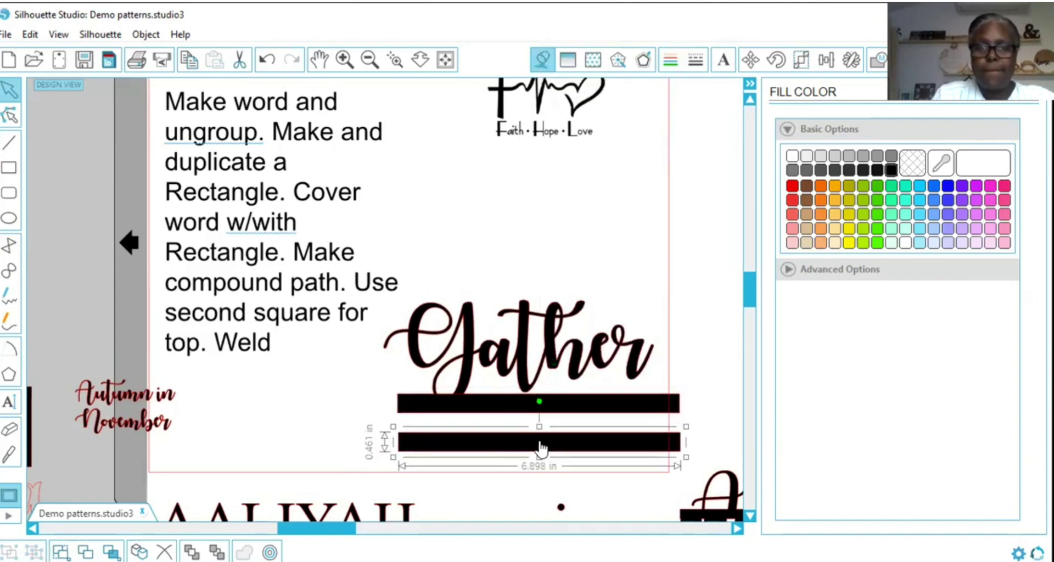
left_click(542, 405)
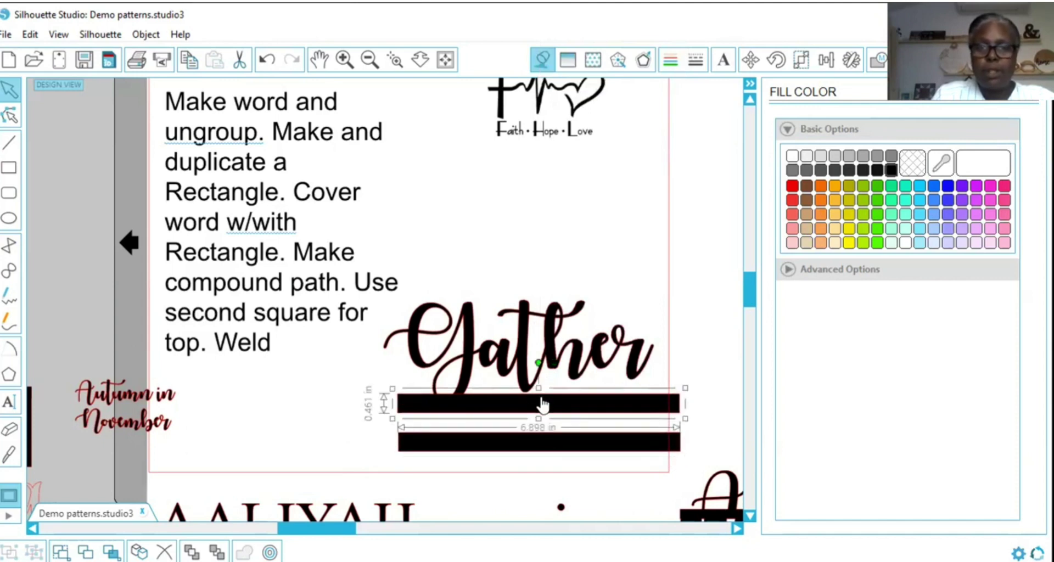
left_click_drag(538, 388, 537, 351)
- Finish heightening the upper bar and widen both black bars to about 7.7 in
left_click_drag(529, 465, 525, 386)
left_click(526, 391, "shift")
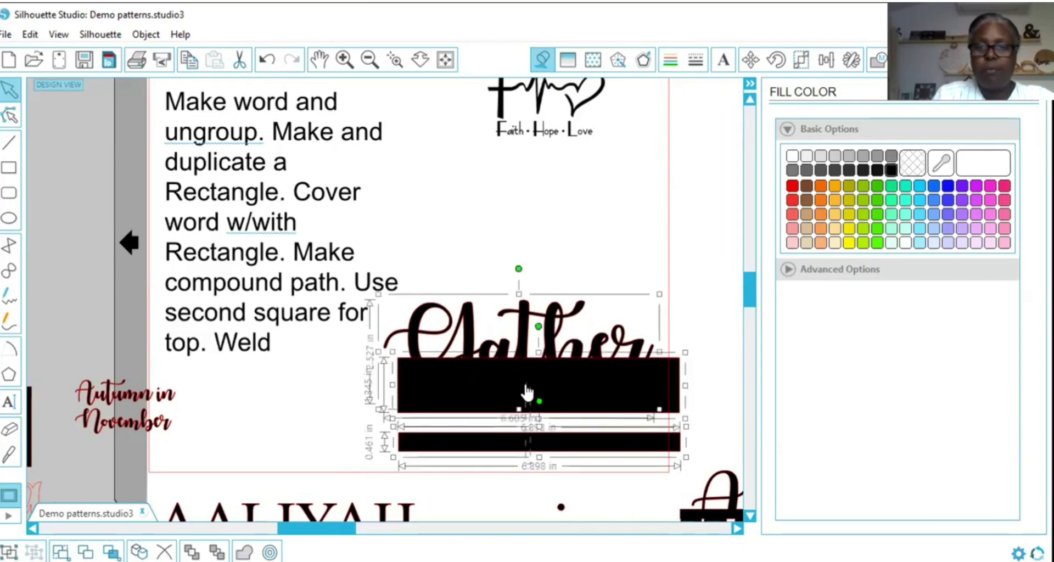
left_click(615, 487)
left_click(649, 403)
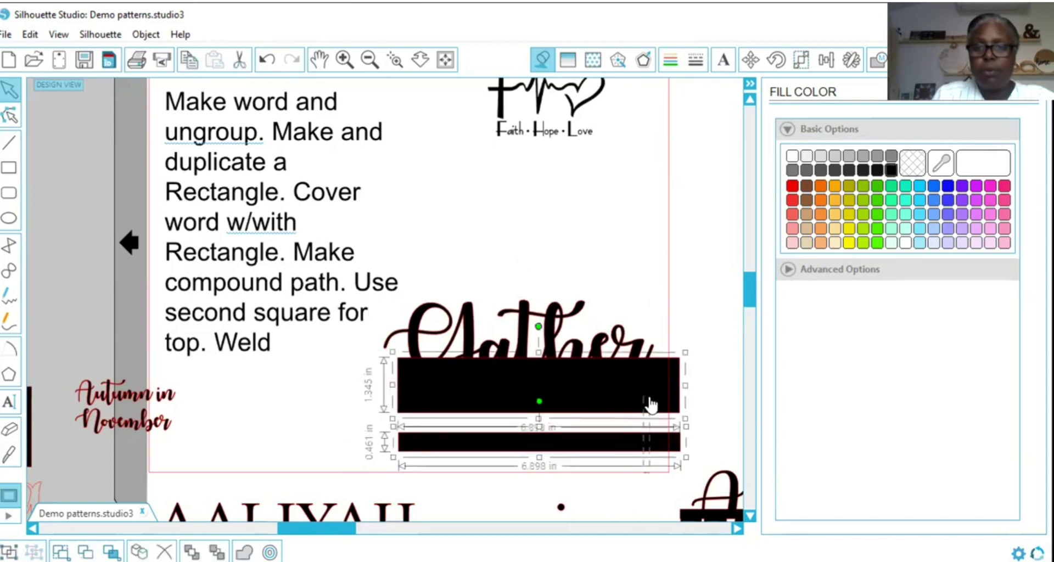
left_click_drag(688, 386, 722, 389)
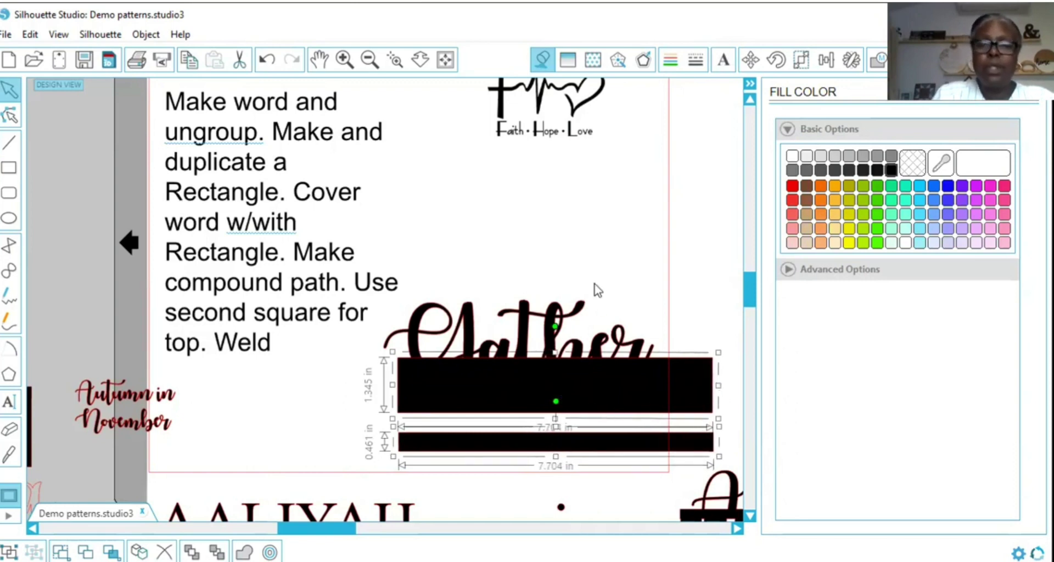
- Shift the upper bar left under Gather and select it together with the word
left_click(560, 419)
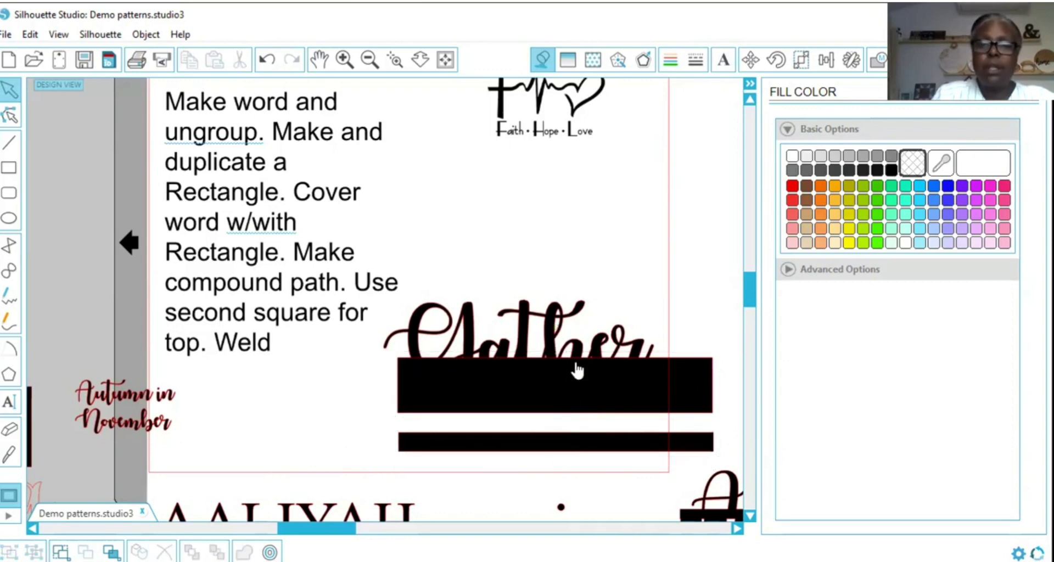
left_click_drag(566, 389, 546, 379)
left_click_drag(443, 258, 573, 402)
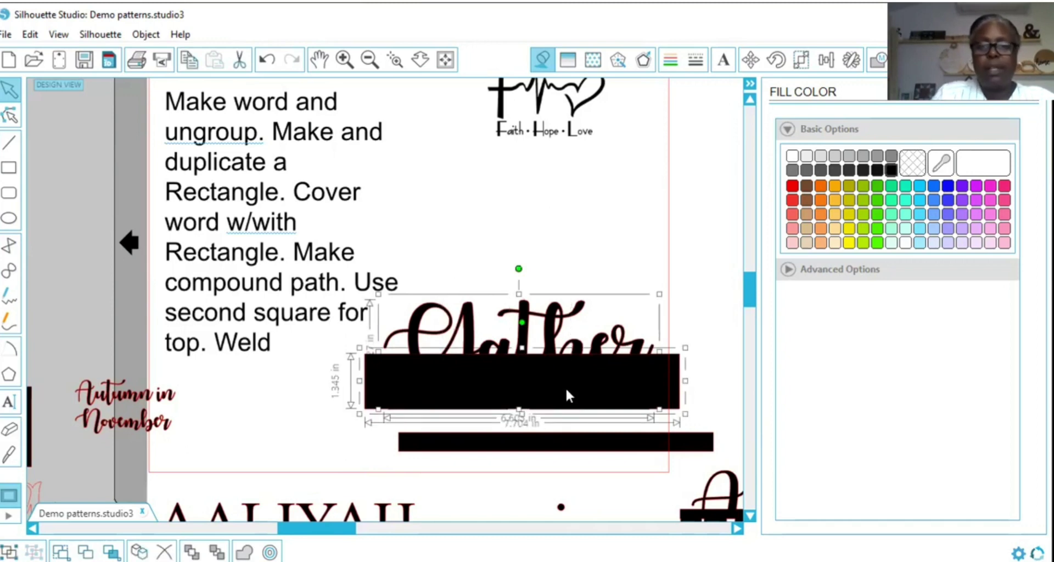
- Knock Gather out of the upper bar and fit the lower black bar up beneath it
right_click(566, 387)
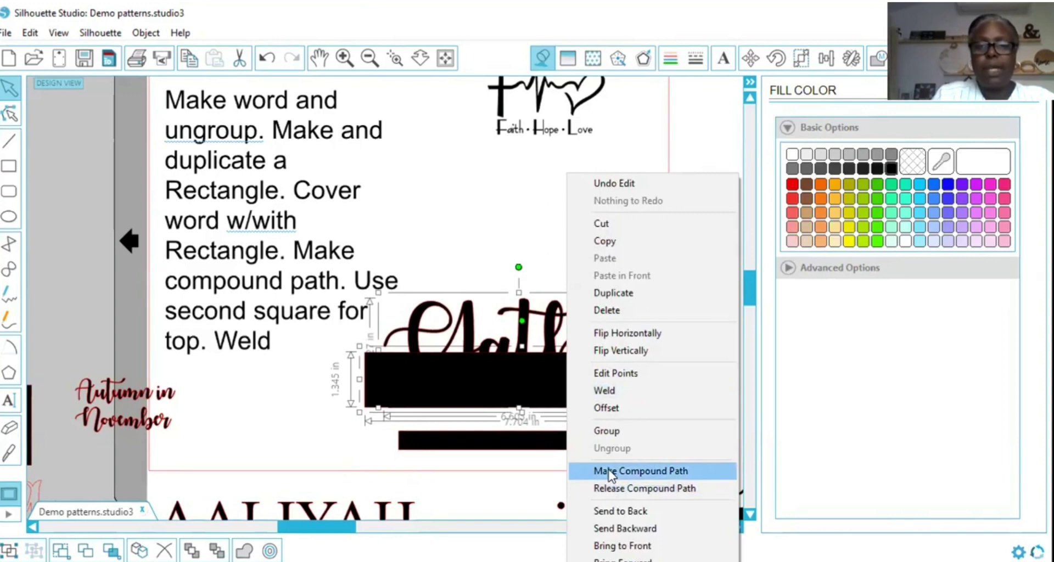
left_click(611, 471)
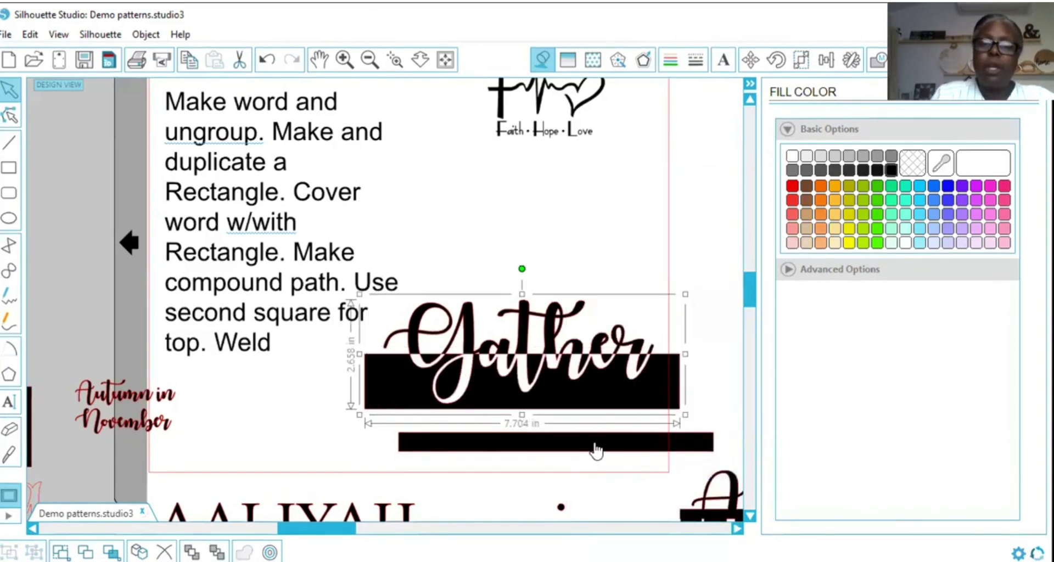
left_click_drag(596, 447, 528, 354)
left_click(518, 432)
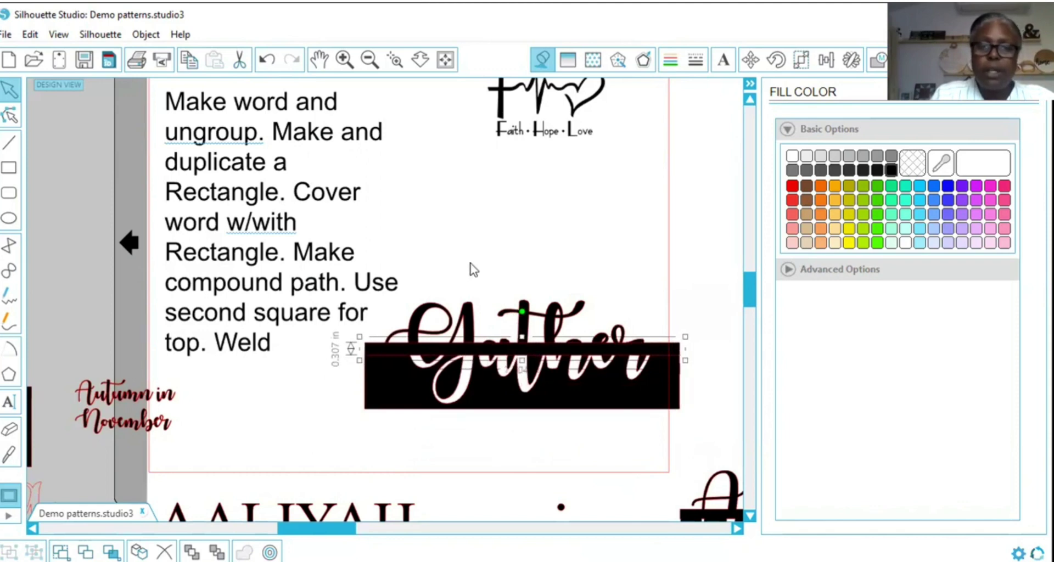
left_click_drag(488, 353, 489, 355)
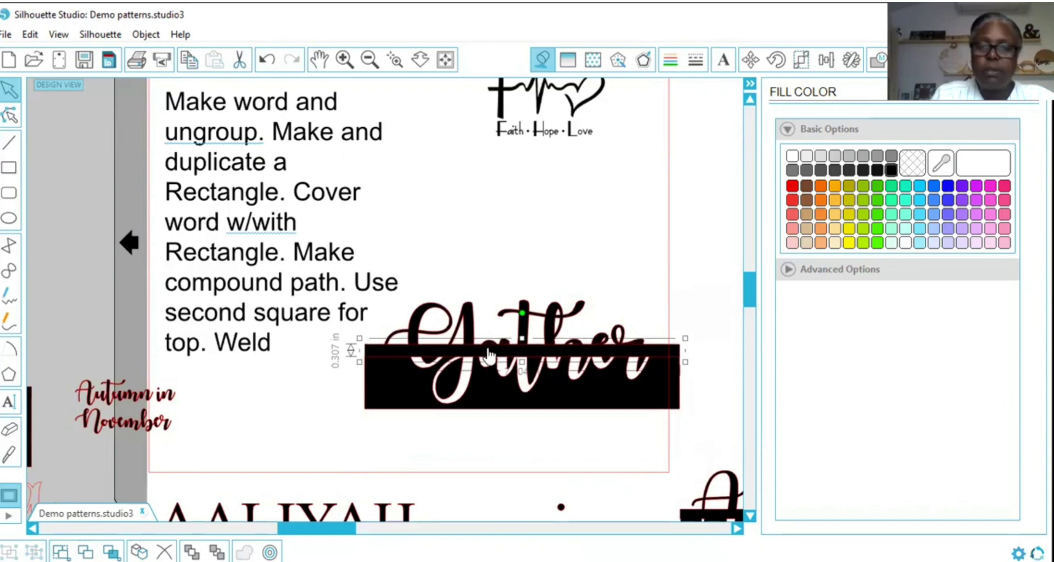
left_click_drag(489, 354, 489, 356)
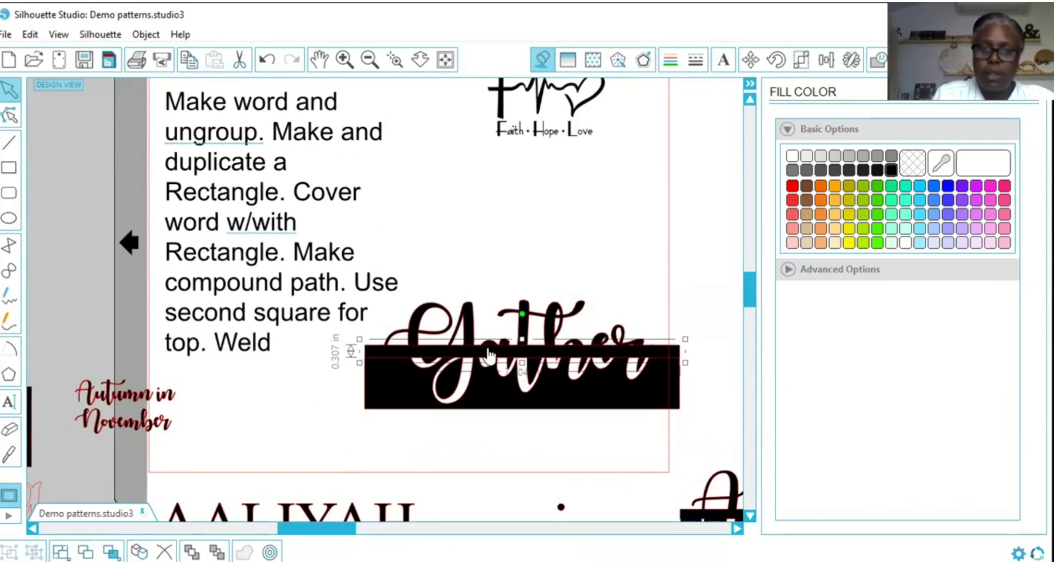
left_click_drag(423, 273, 448, 299)
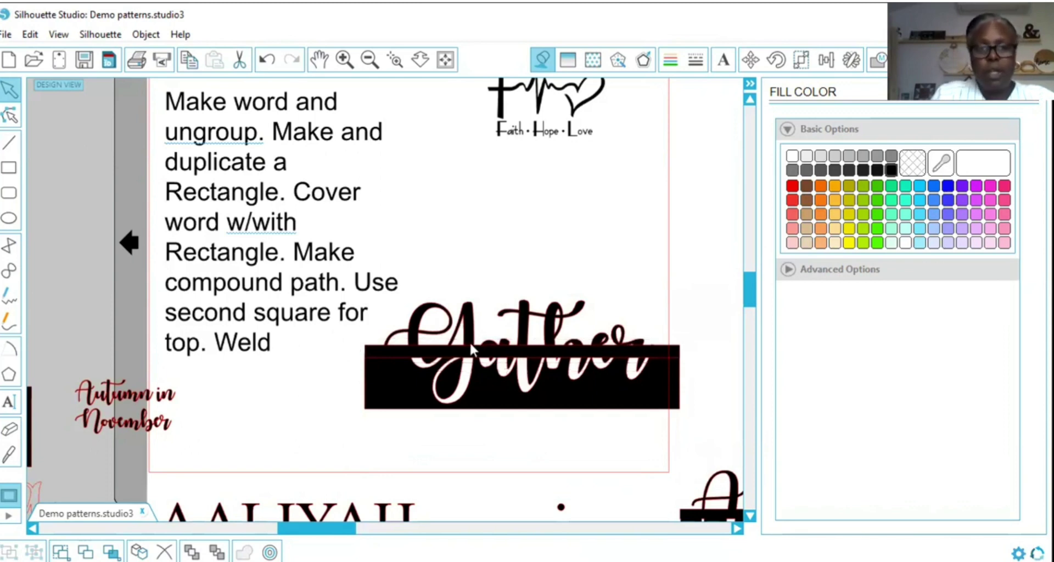
- Weld the Gather word and rectangle into a single 7.707 × 2.658 in shape
left_click(476, 367)
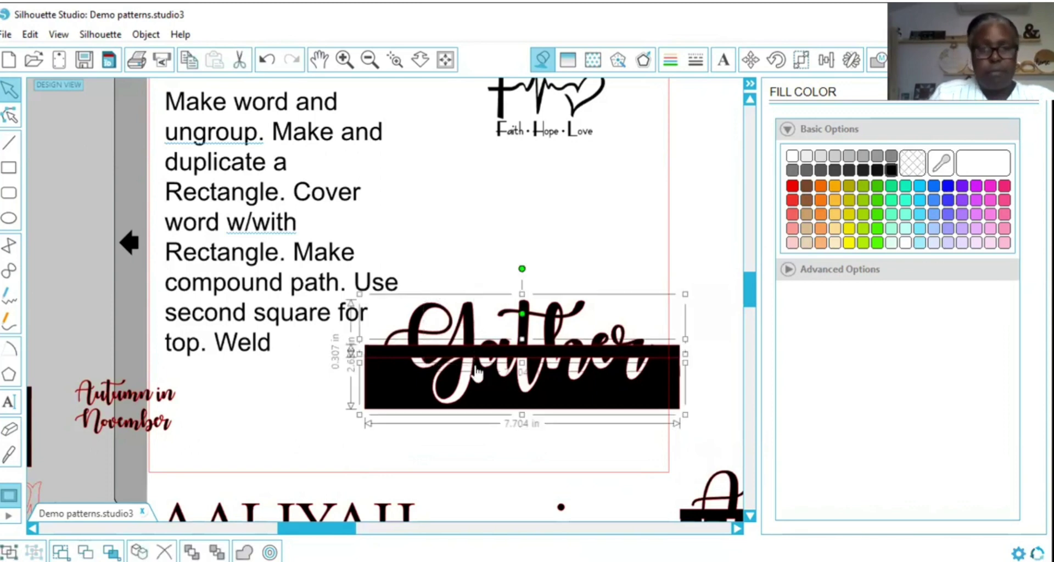
right_click(513, 390)
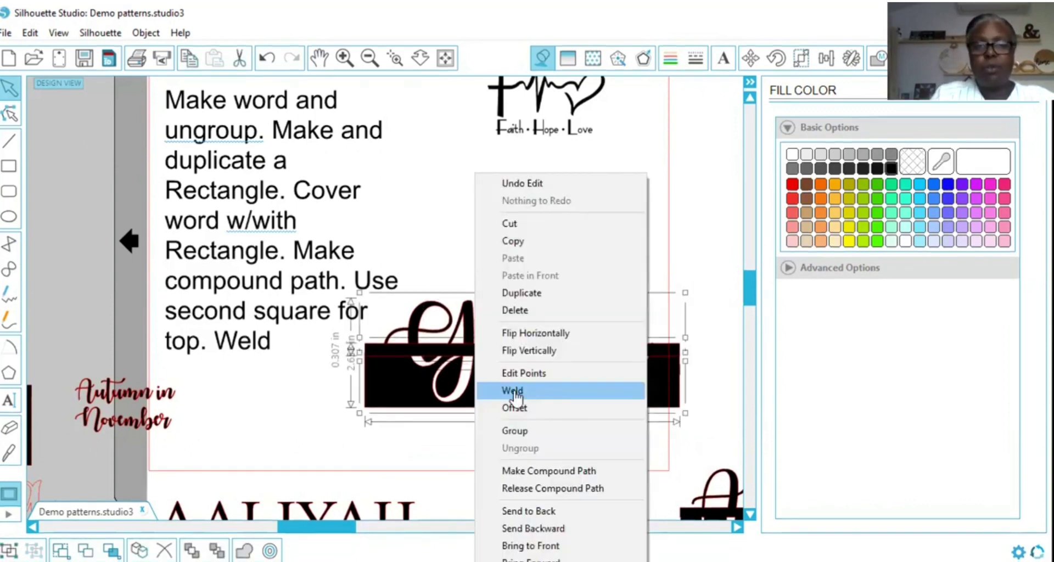
left_click(565, 393)
left_click(576, 212)
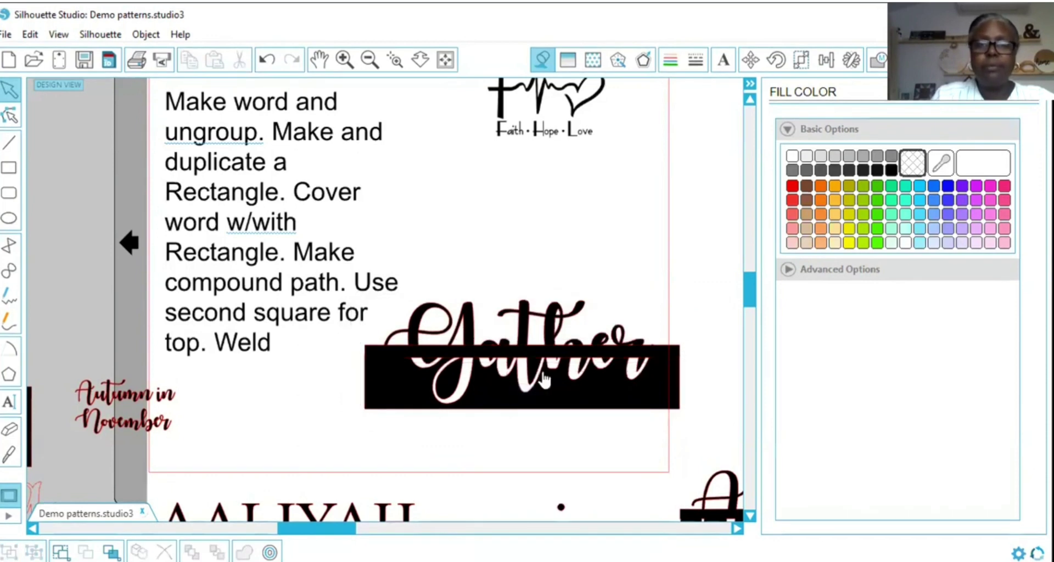
left_click(544, 375)
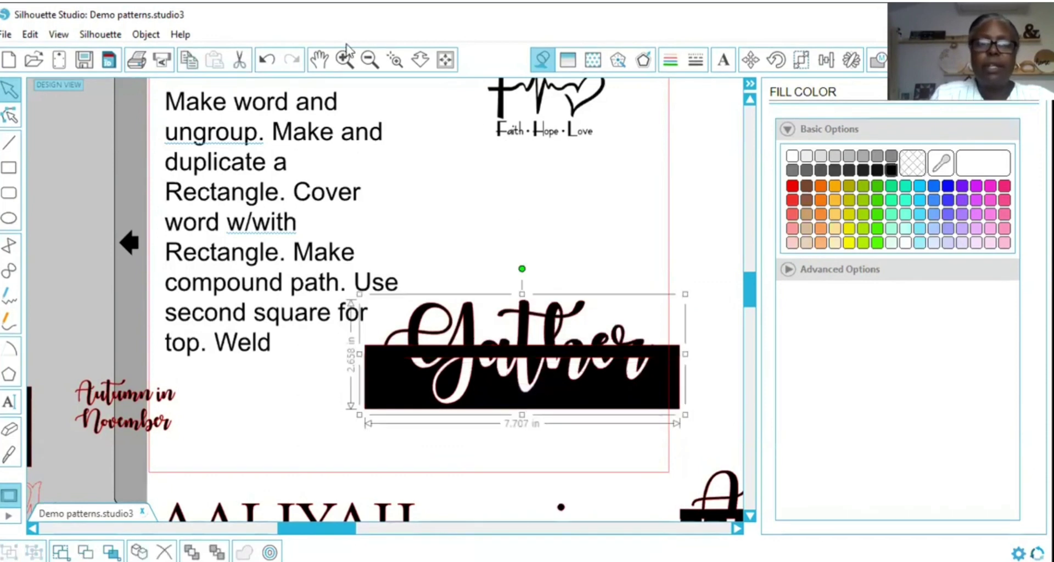
scroll(506, 336, "up", 3)
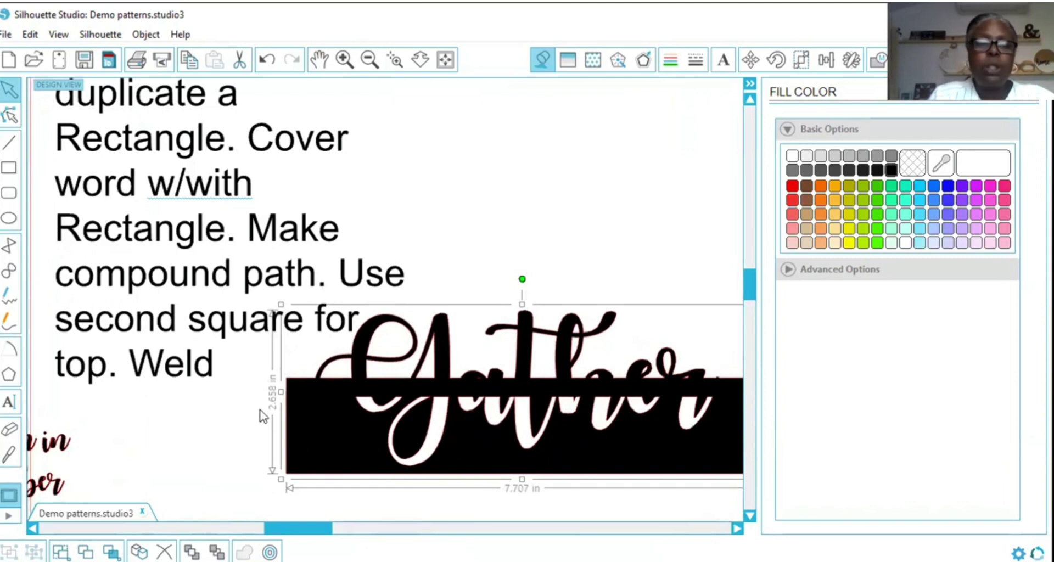
- Zoom out and drag the Merry Christmas design onto the page
left_click(369, 59)
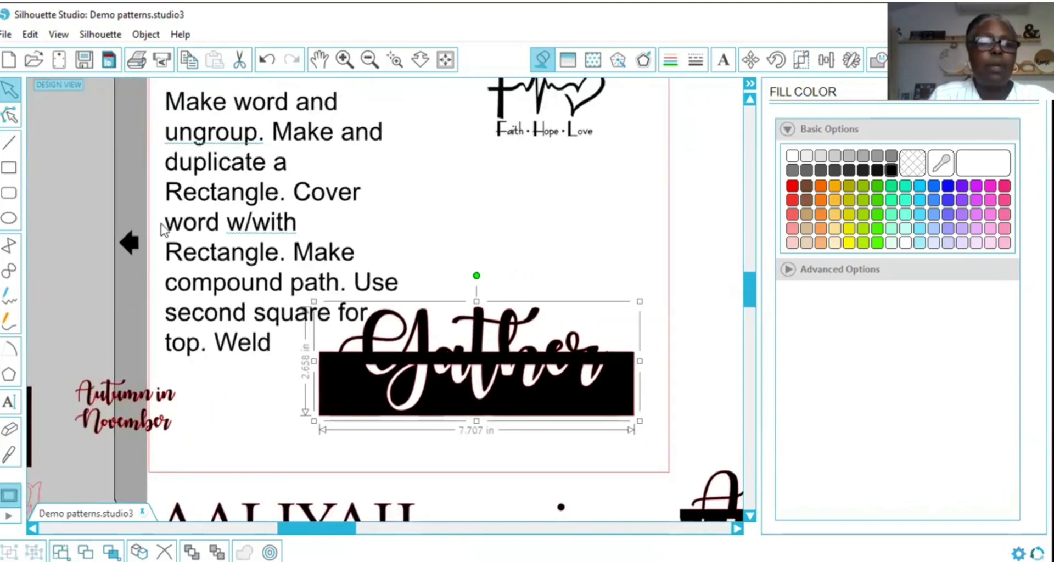
left_click(373, 60)
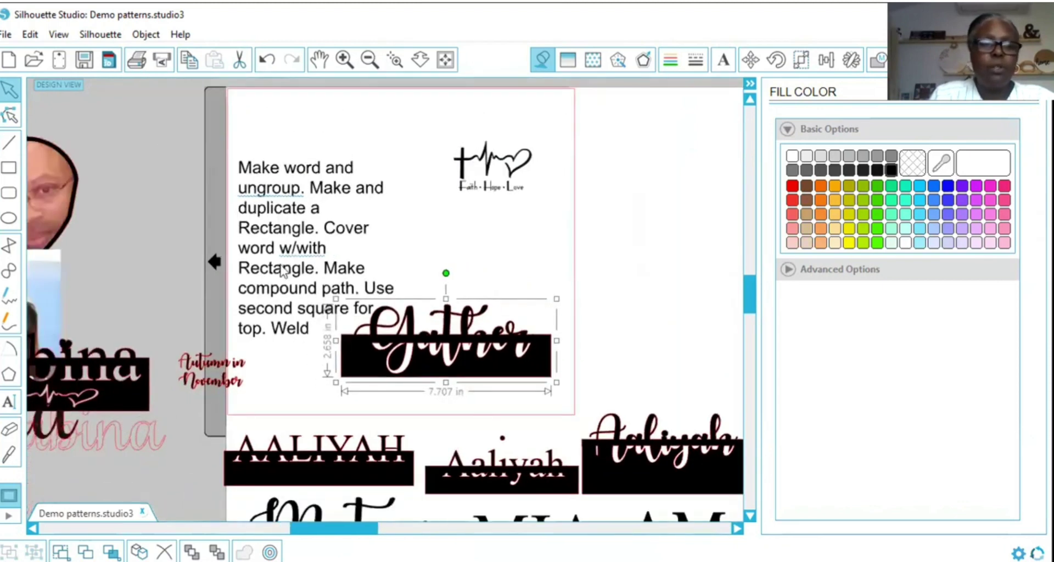
left_click(369, 58)
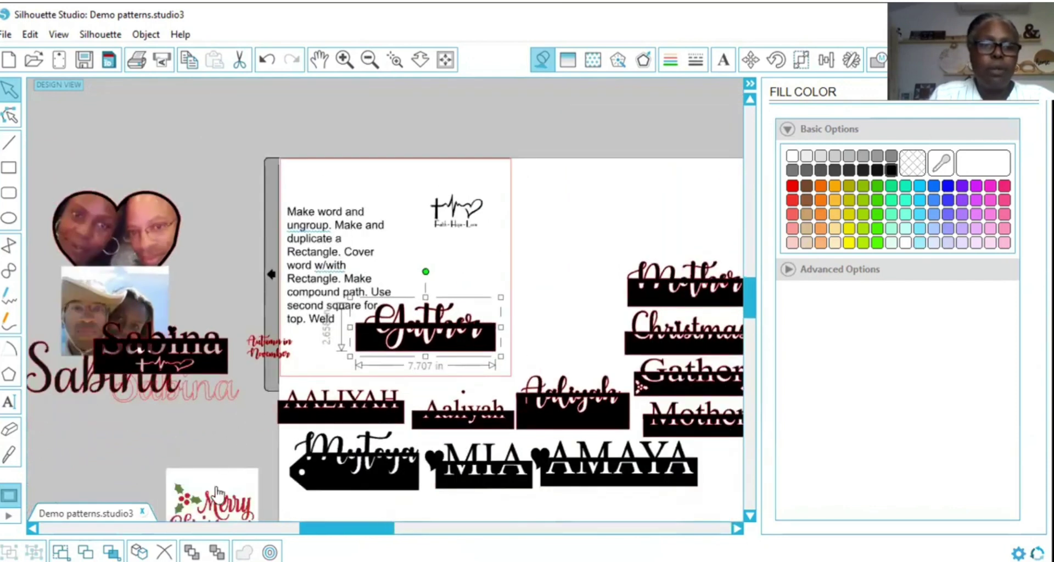
left_click_drag(217, 490, 541, 278)
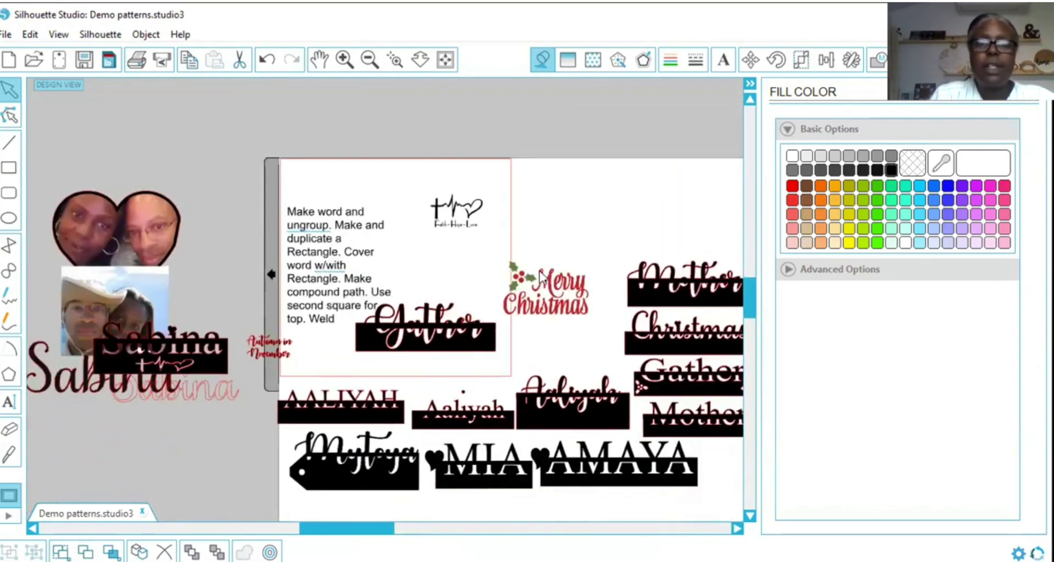
key("Escape")
- Zoom back in, nudge Gather up-left, and position Merry Christmas above-right of it
left_click(344, 60)
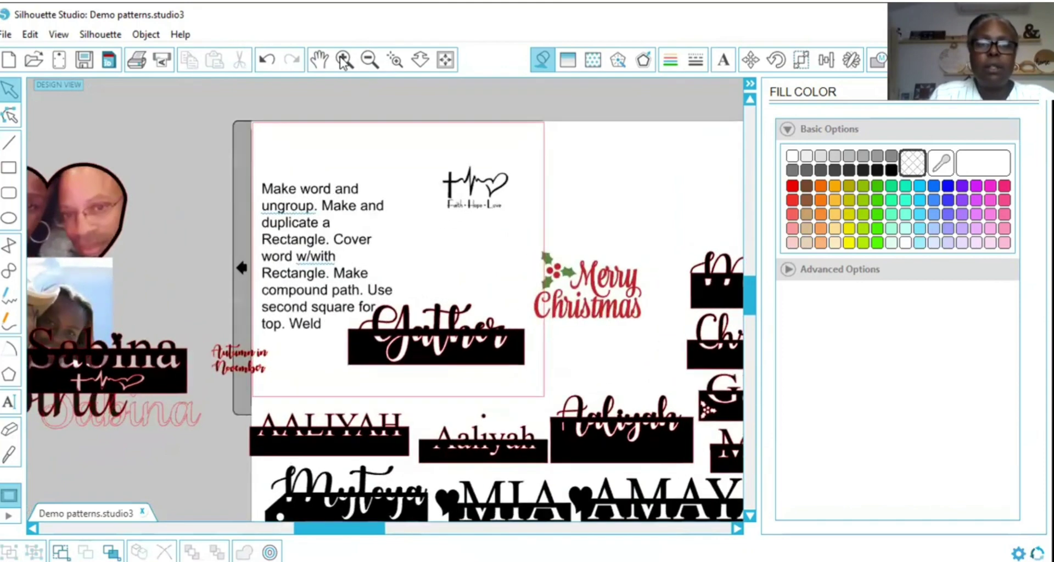
scroll(512, 305, "up", 1)
scroll(532, 425, "up", 1)
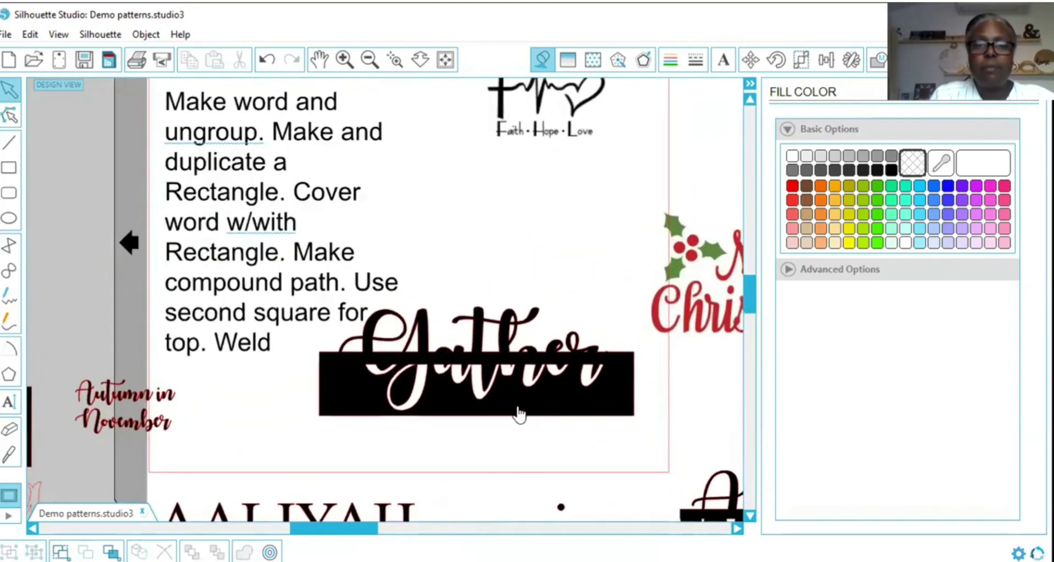
left_click_drag(541, 410, 522, 404)
key("Escape")
left_click_drag(740, 273, 582, 228)
left_click_drag(536, 369, 515, 425)
left_click_drag(616, 237, 612, 254)
key("Escape")
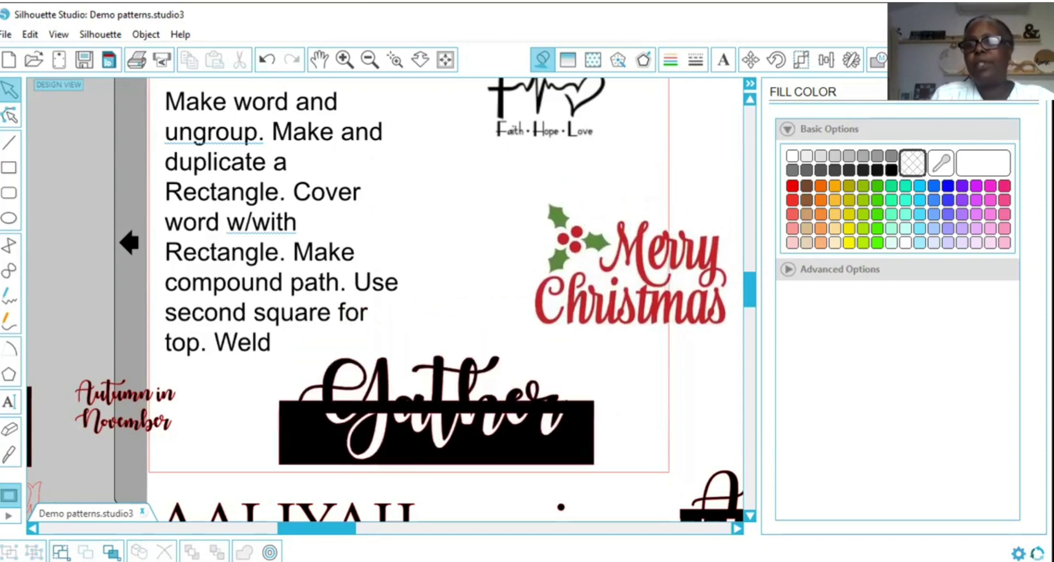
- Trace the holly area with High Pass Filter off, scale 4 and threshold 56.2%
left_click(542, 59)
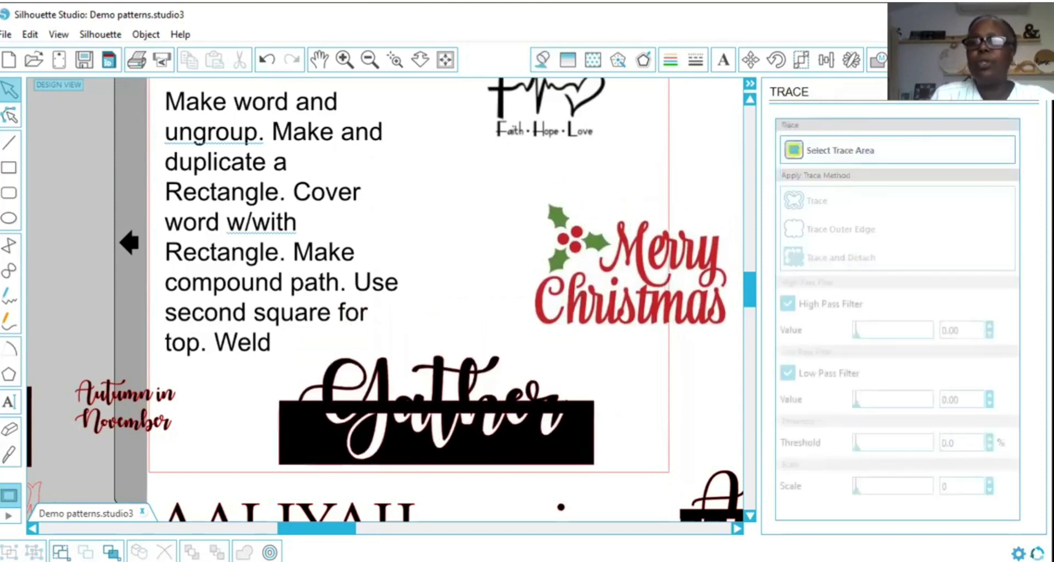
left_click(795, 152)
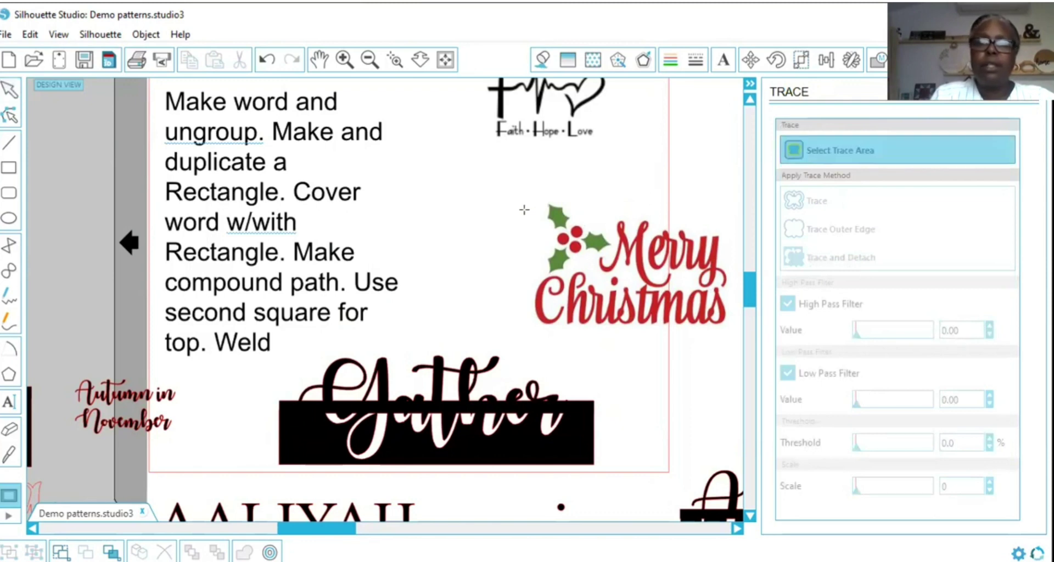
mouse_move(521, 213)
left_mouse_down()
mouse_move(537, 258)
mouse_move(615, 280)
left_mouse_up()
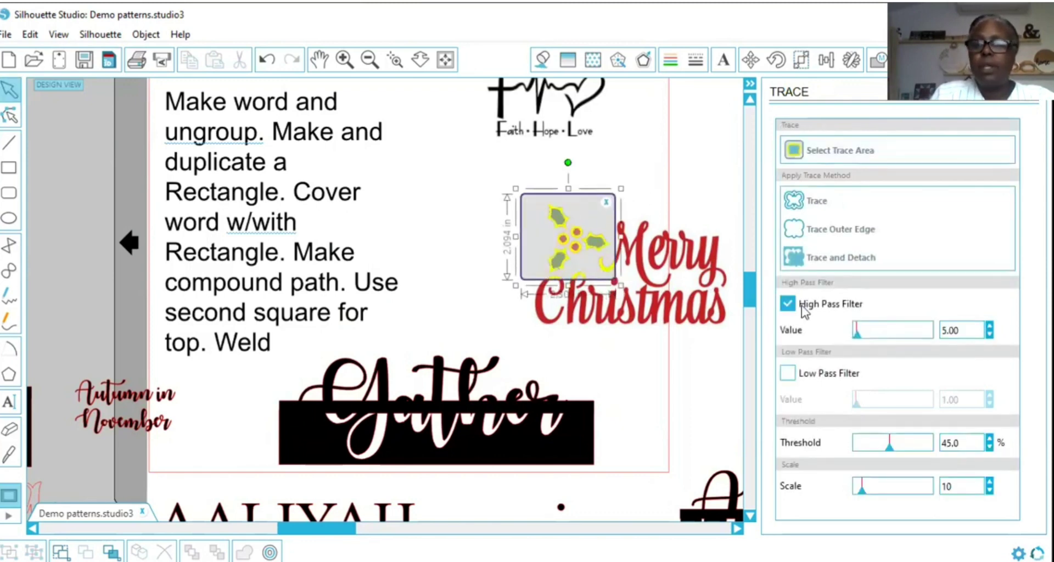
left_click(788, 305)
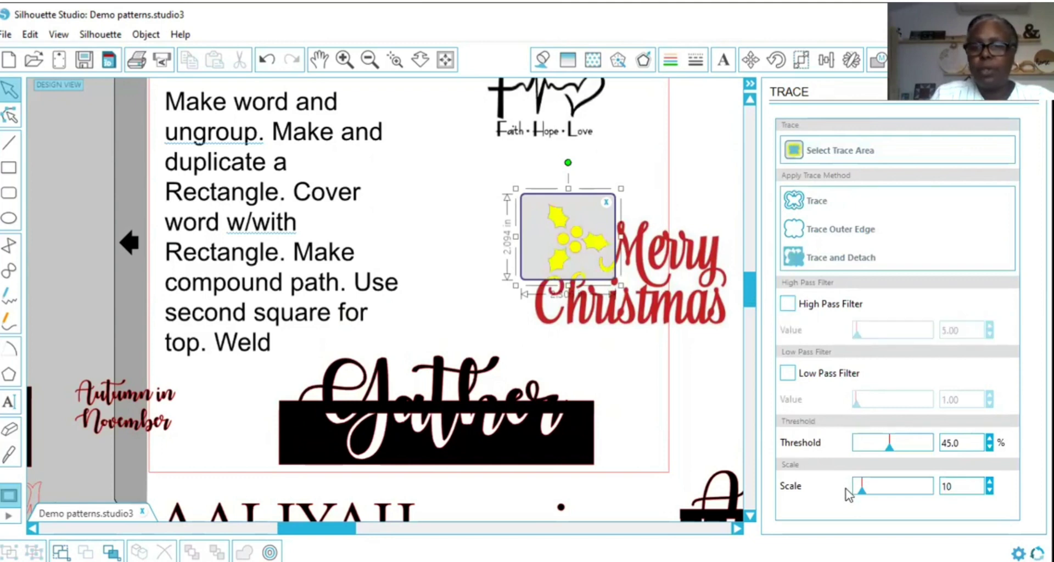
left_click_drag(848, 497, 835, 493)
left_click_drag(896, 453, 901, 454)
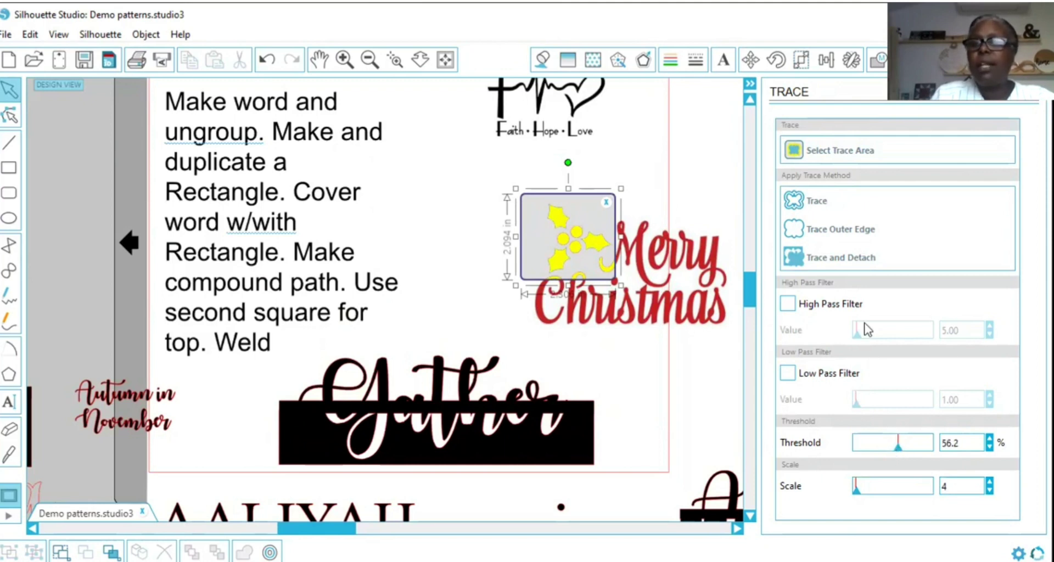
left_click(816, 204)
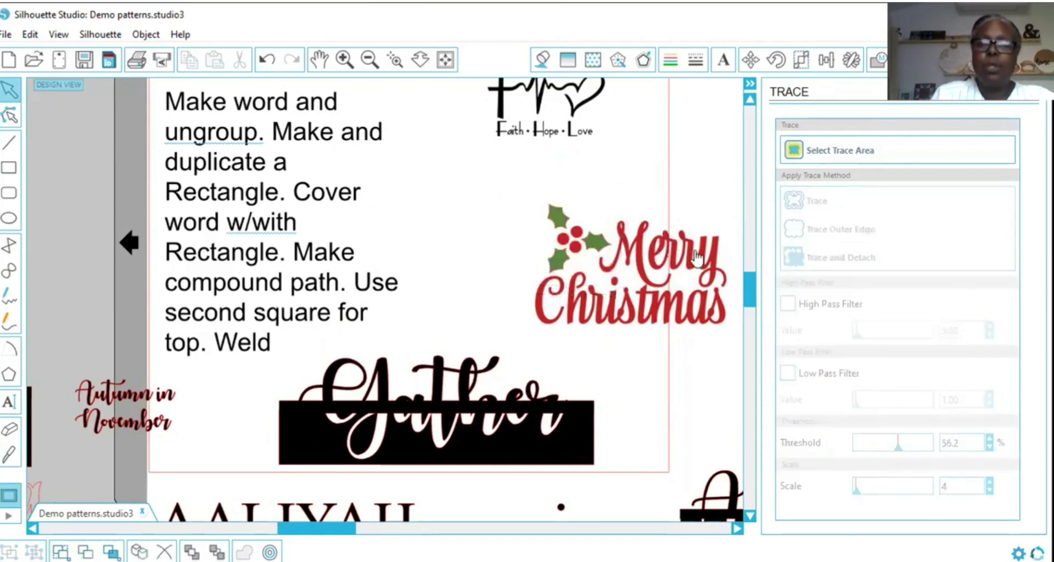
left_click_drag(697, 253, 780, 269)
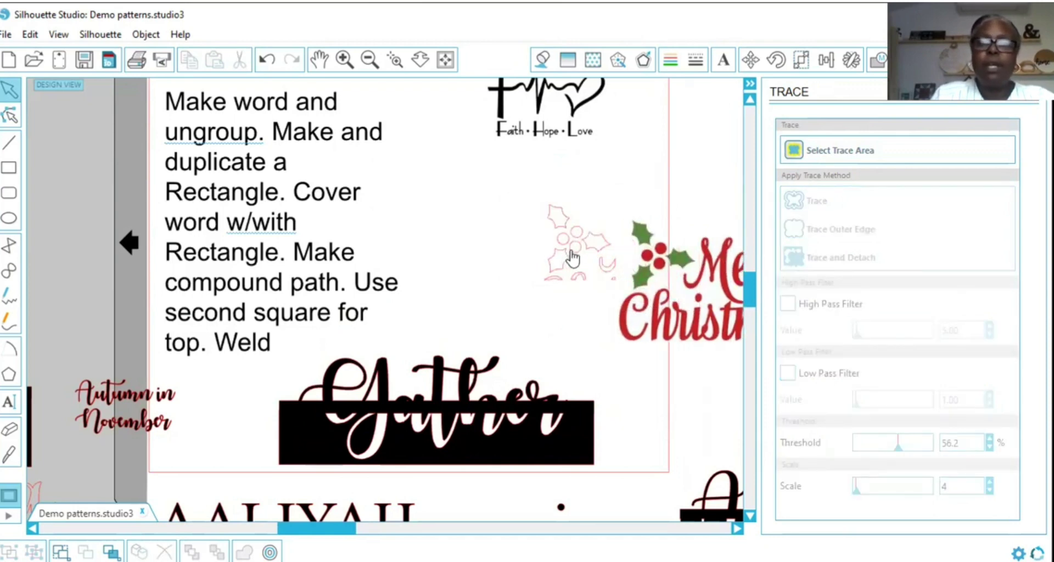
- Break the traced holly into pieces and delete the three small stray fragments
left_click_drag(545, 256, 513, 245)
left_click(511, 239)
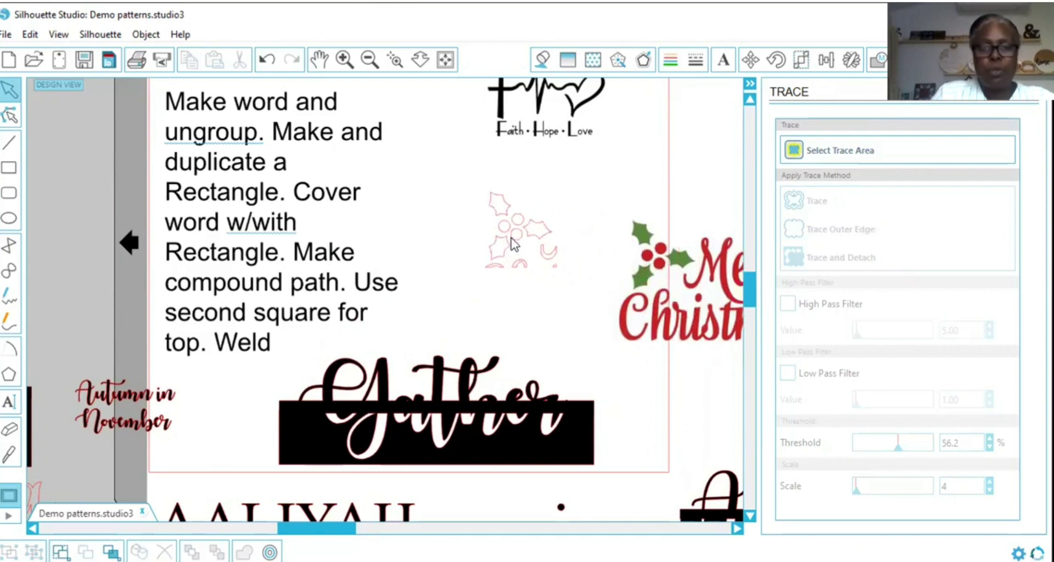
right_click(513, 243)
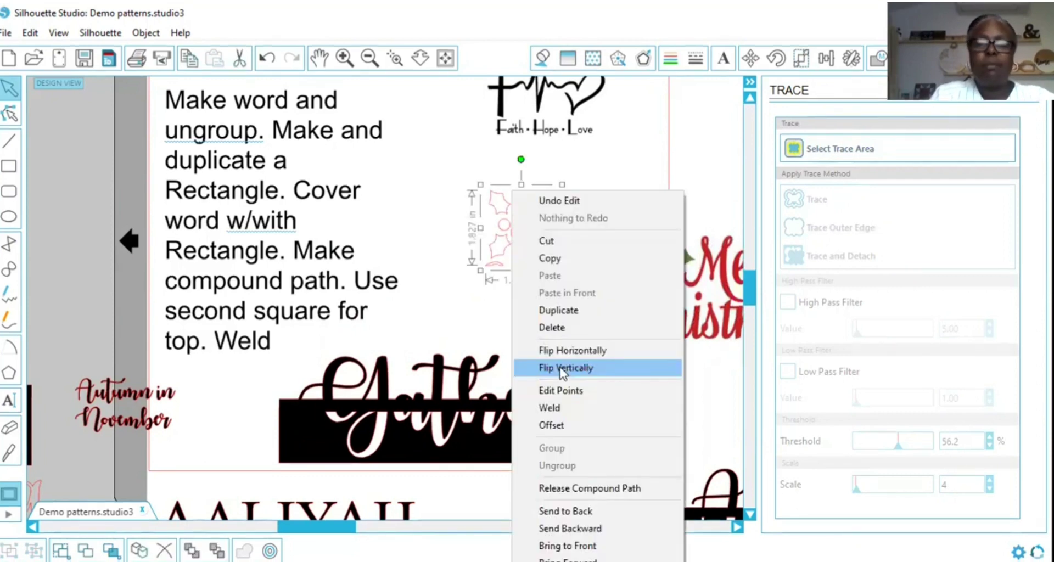
left_click(562, 488)
left_click(537, 323)
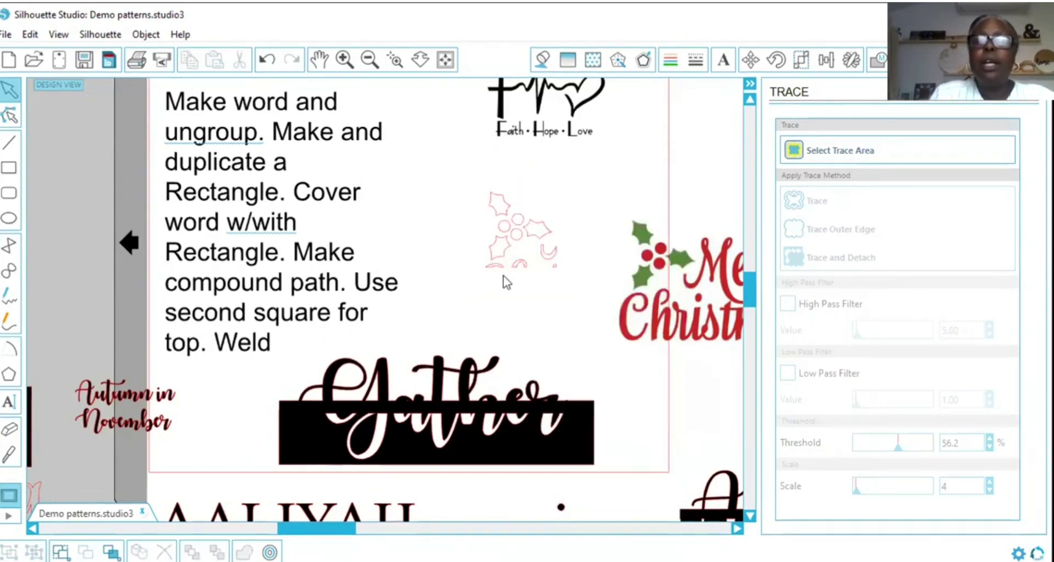
left_click(543, 271)
key("Delete")
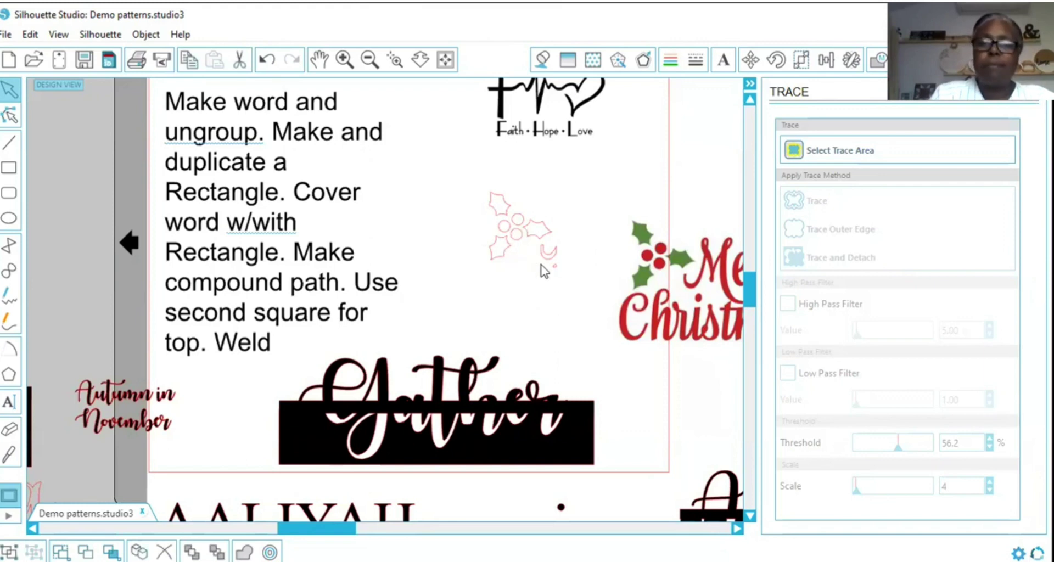
left_click(553, 273)
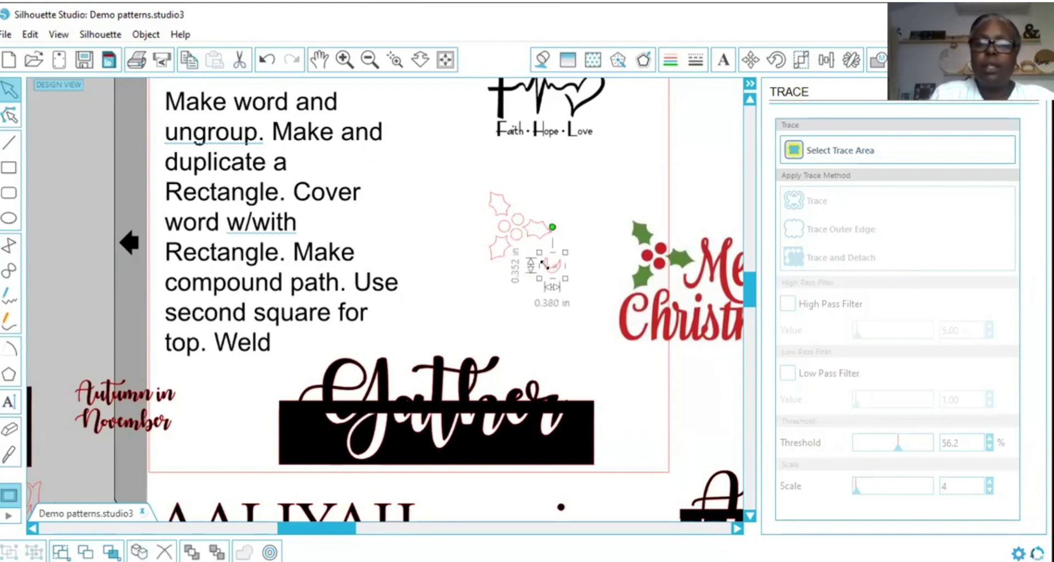
left_click_drag(578, 290, 586, 290)
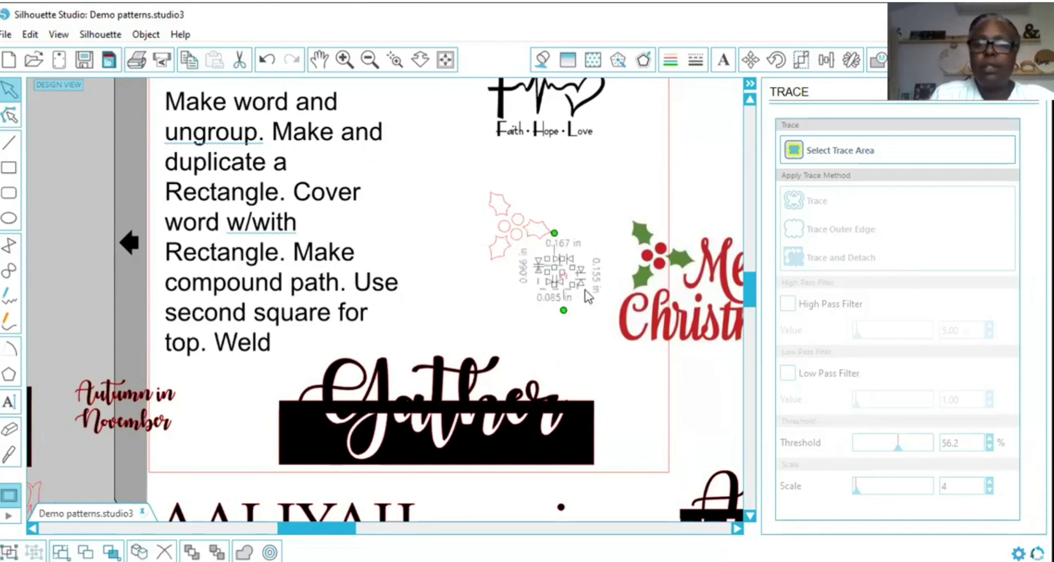
key("Delete")
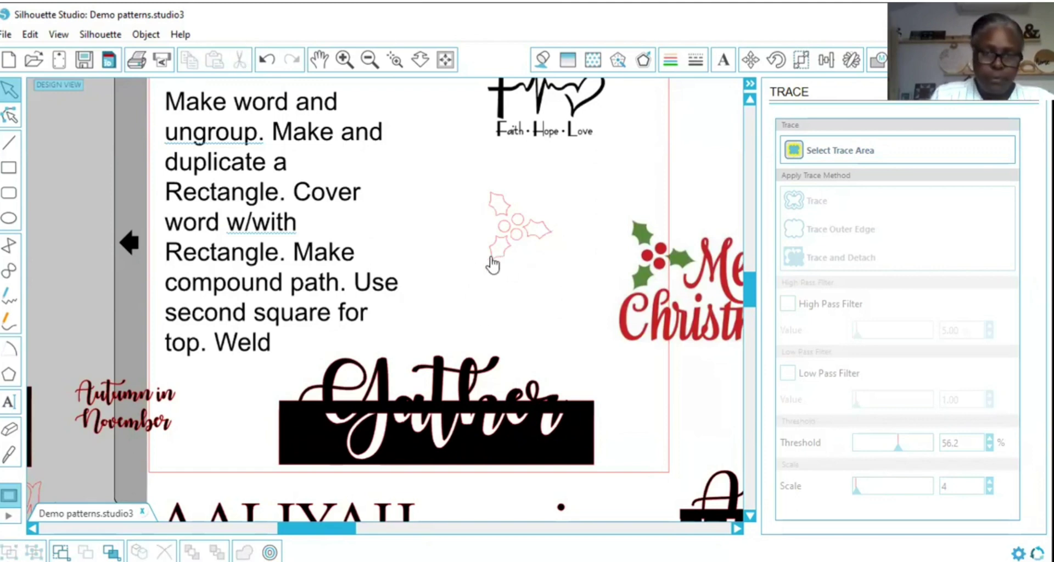
- Join the remaining holly pieces into one compound path and shrink it to roughly 0.77 × 0.83 in
left_click_drag(456, 174, 555, 280)
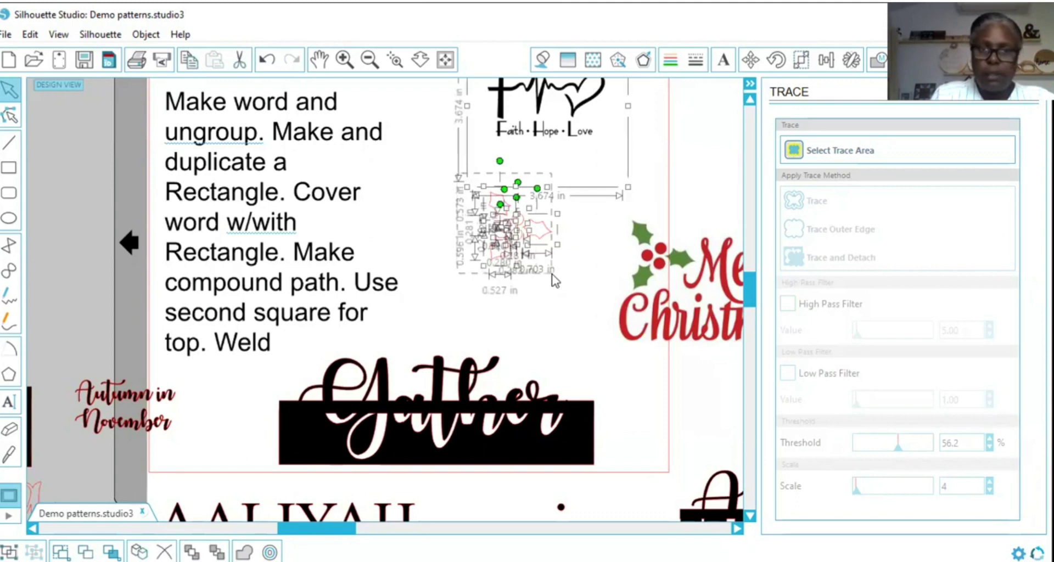
left_click(558, 285)
left_click_drag(569, 67, 569, 17)
left_click(489, 184)
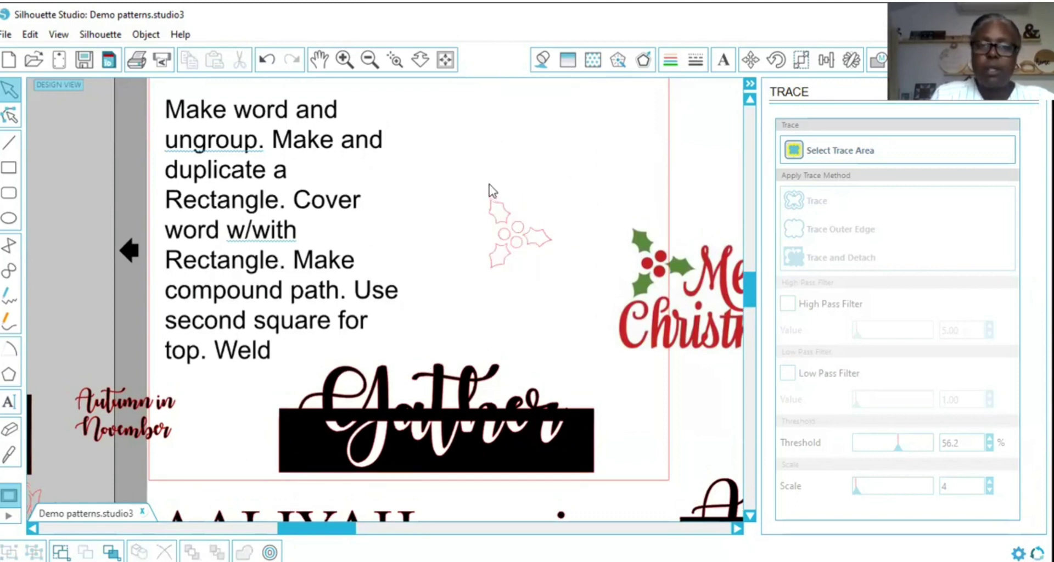
left_click_drag(465, 177, 566, 298)
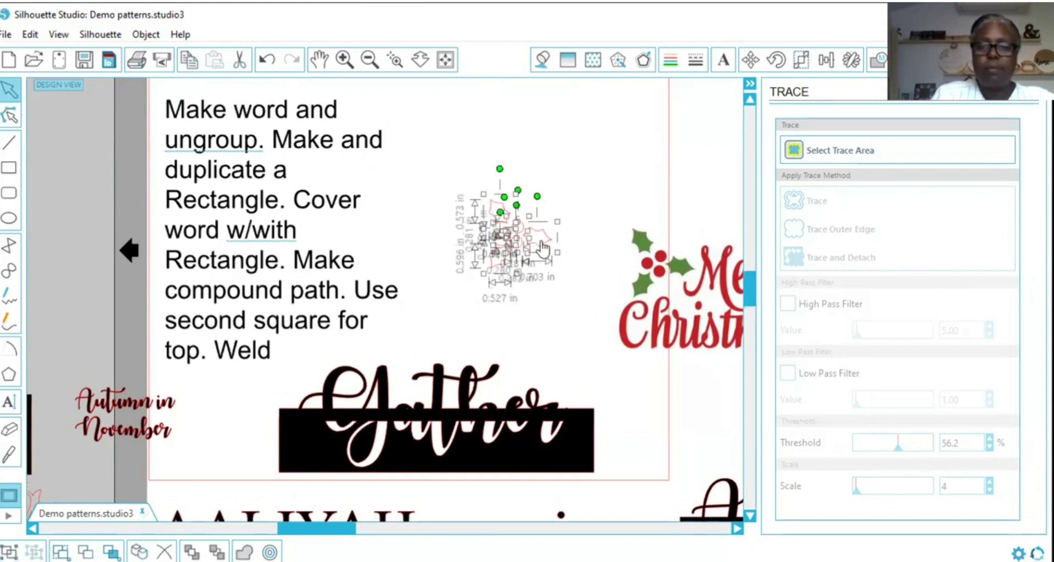
right_click(543, 247)
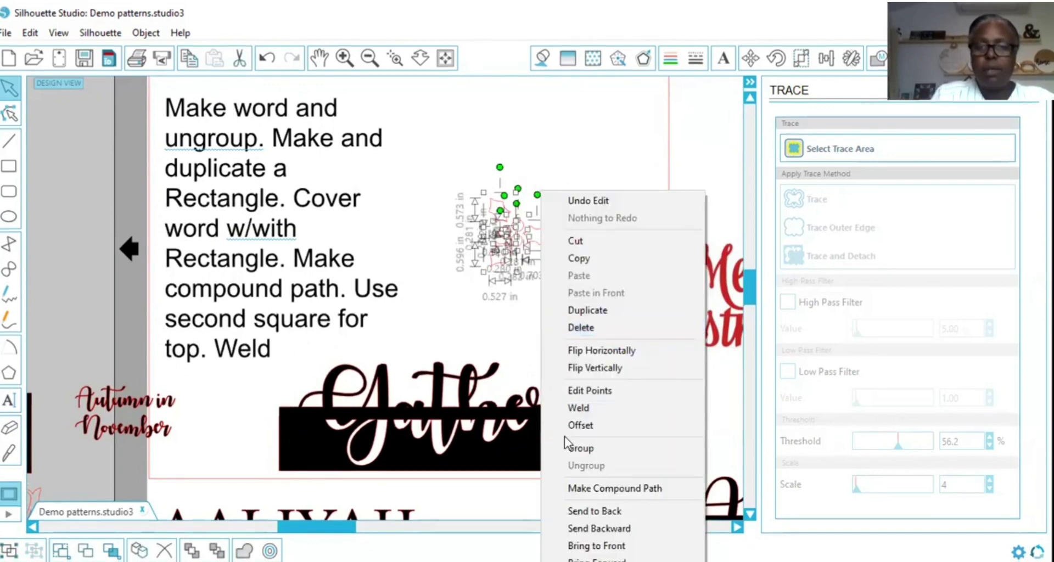
left_click(581, 489)
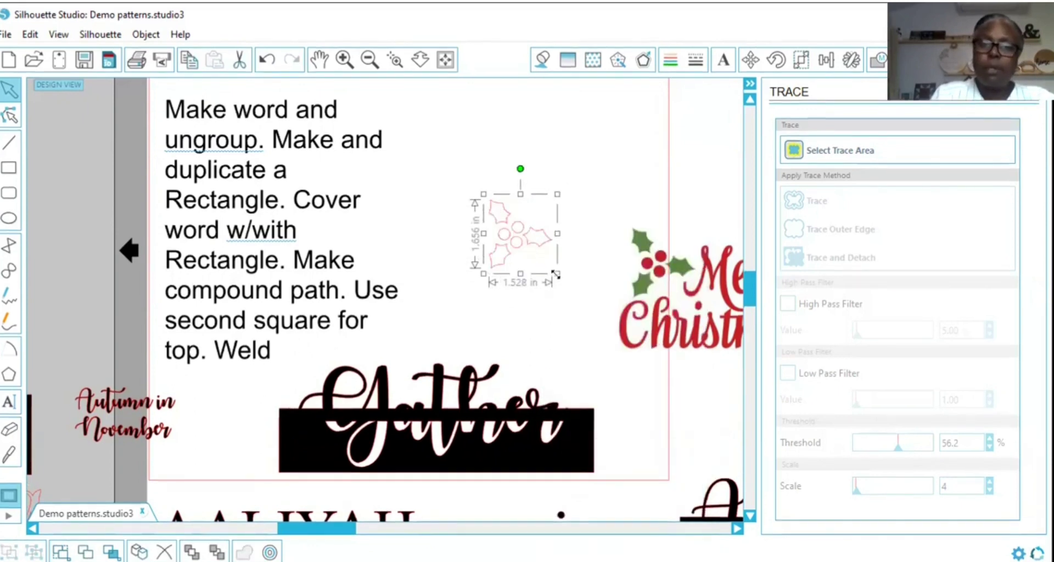
left_click_drag(555, 274, 582, 465)
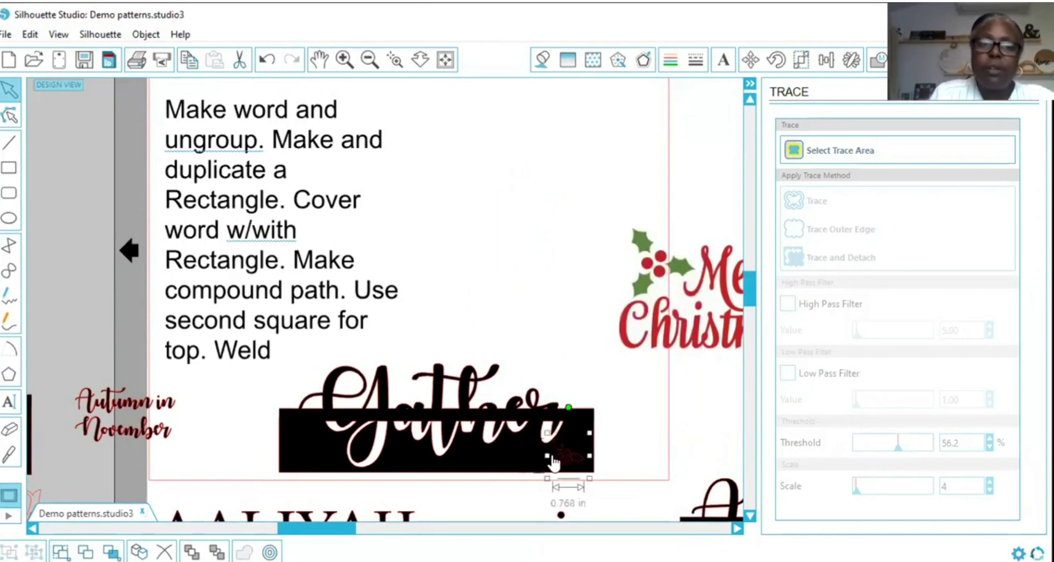
- Zoom in on the Gather sign and shift it further left
left_click(344, 59)
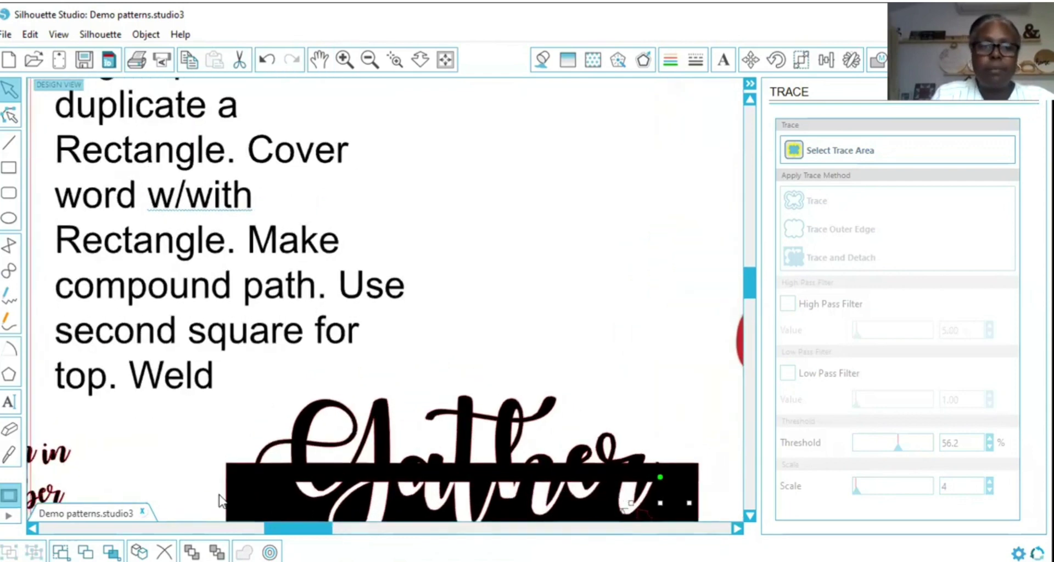
scroll(385, 302, "down", 4)
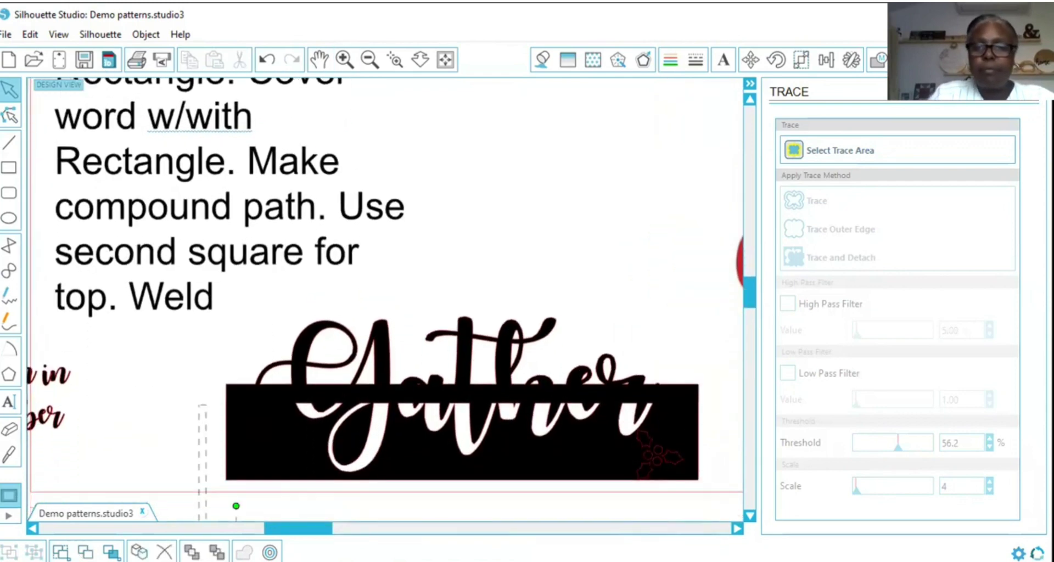
scroll(372, 519, "down", 1)
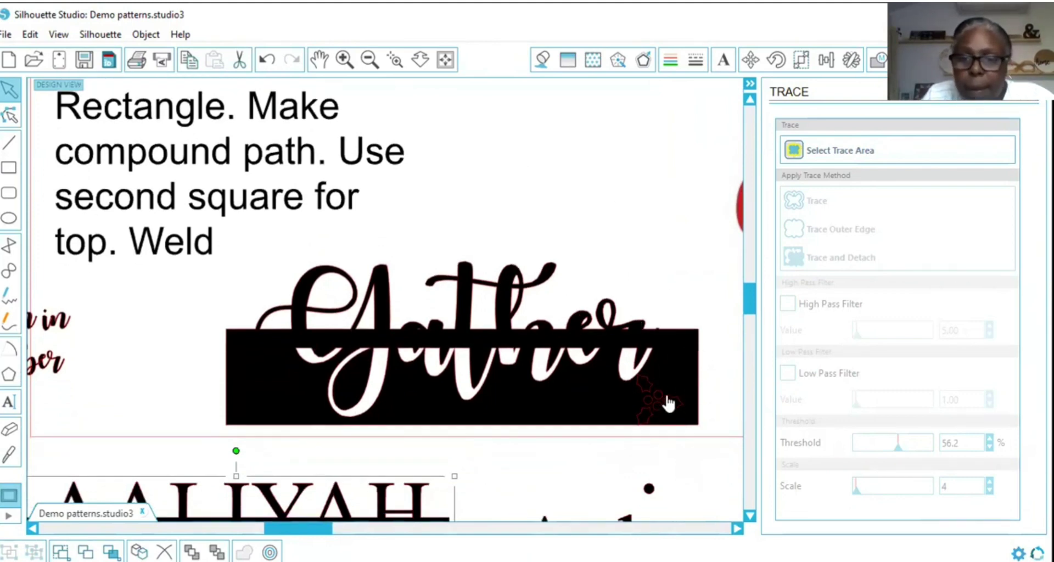
left_click_drag(669, 404, 657, 409)
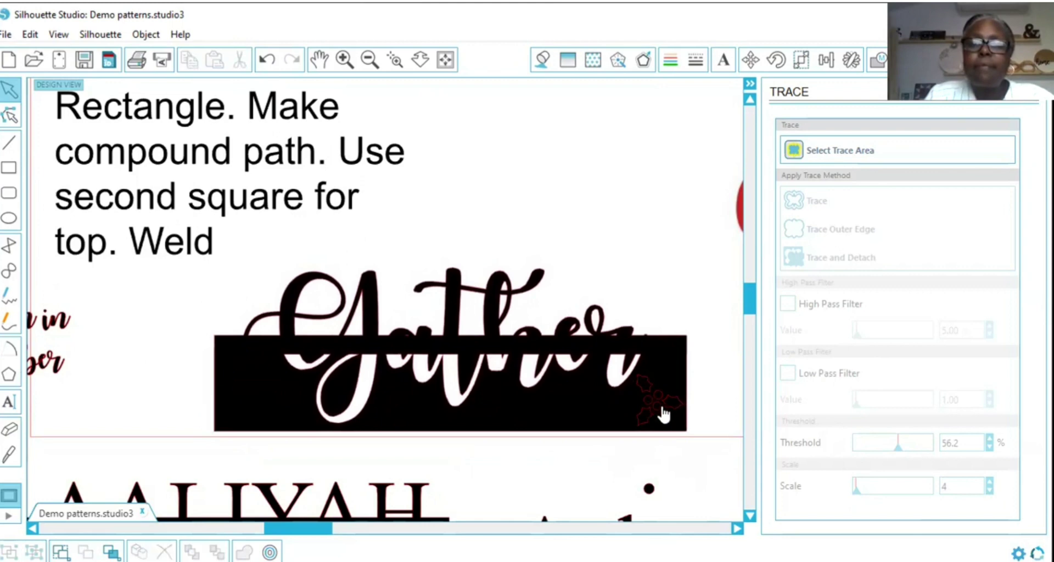
left_click(674, 415)
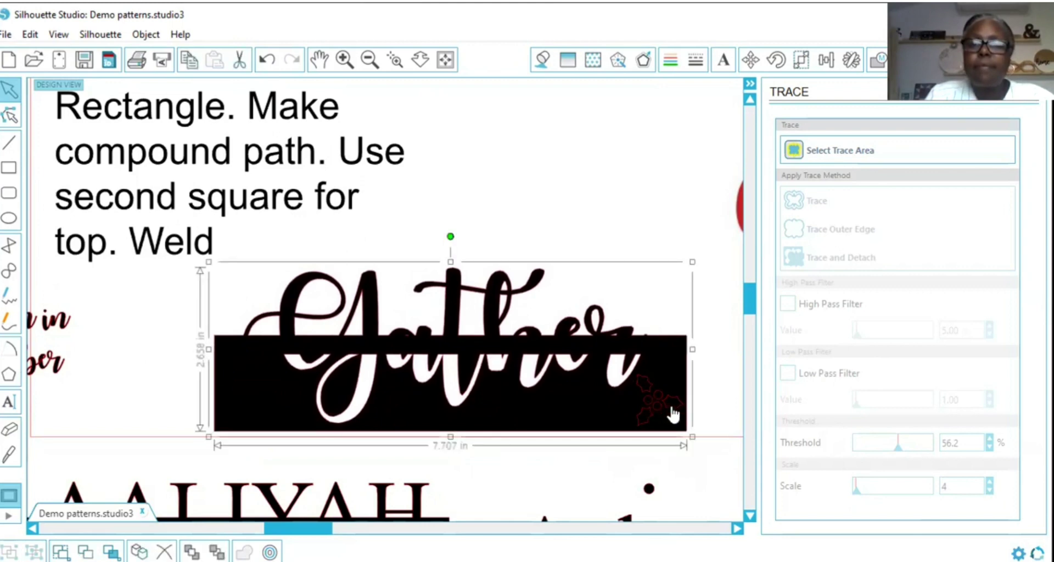
left_click(671, 405)
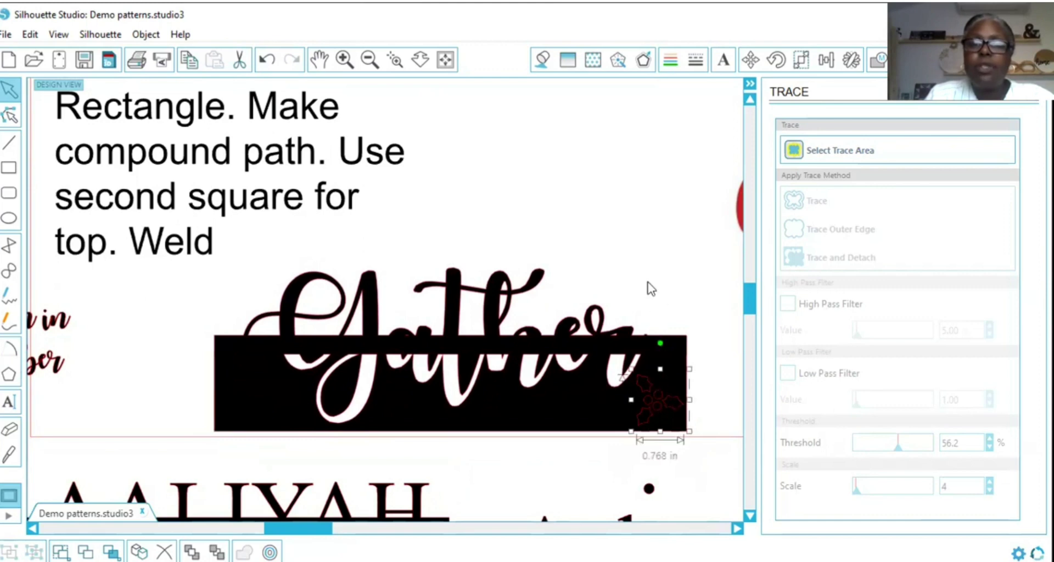
left_click_drag(591, 364, 508, 368)
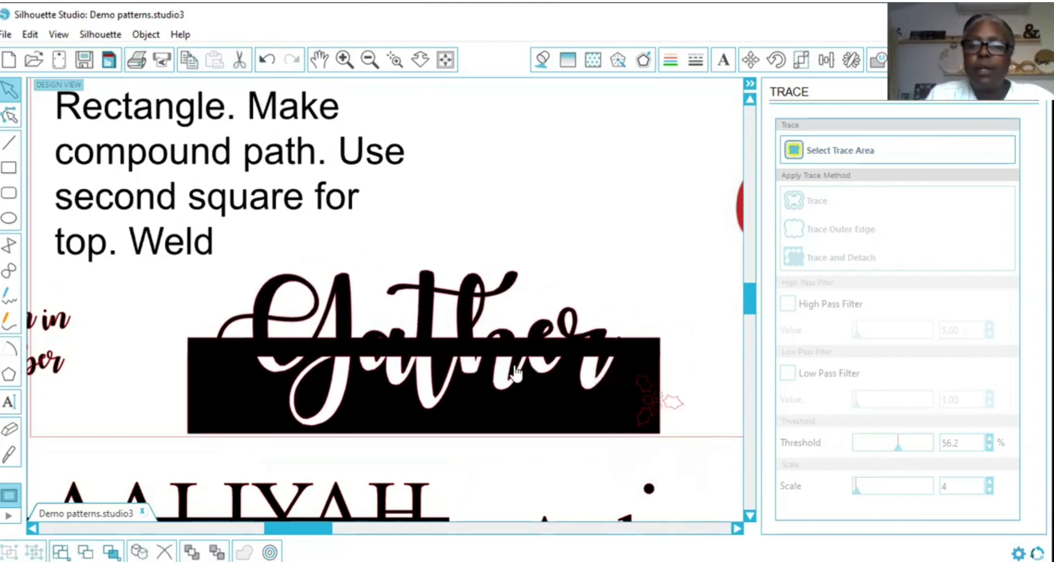
- Tilt the holly clockwise, place it on the rectangle's right end, and select both
left_click(678, 413)
left_click_drag(658, 344, 686, 350)
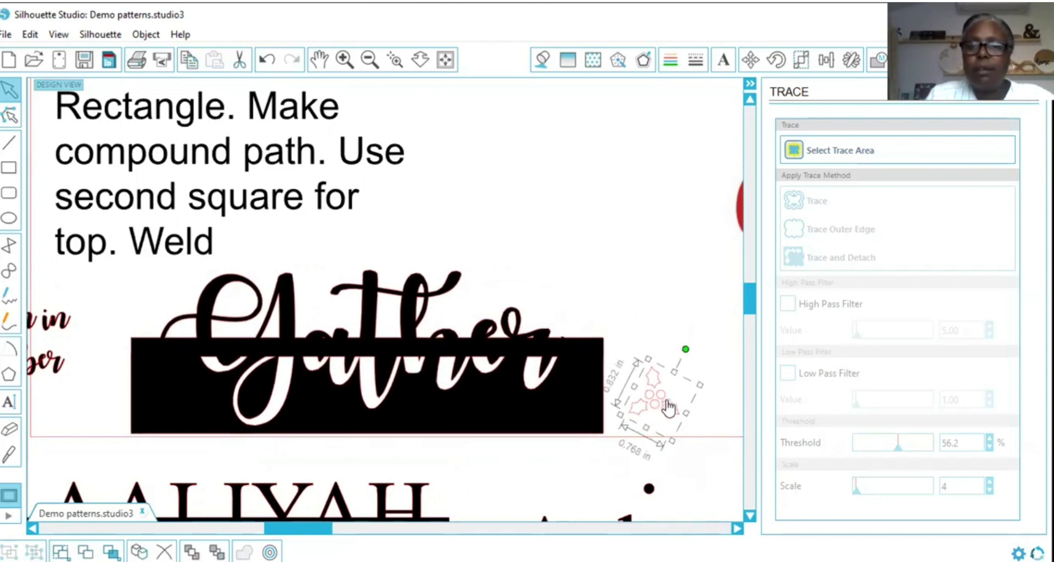
left_click_drag(669, 407, 588, 411)
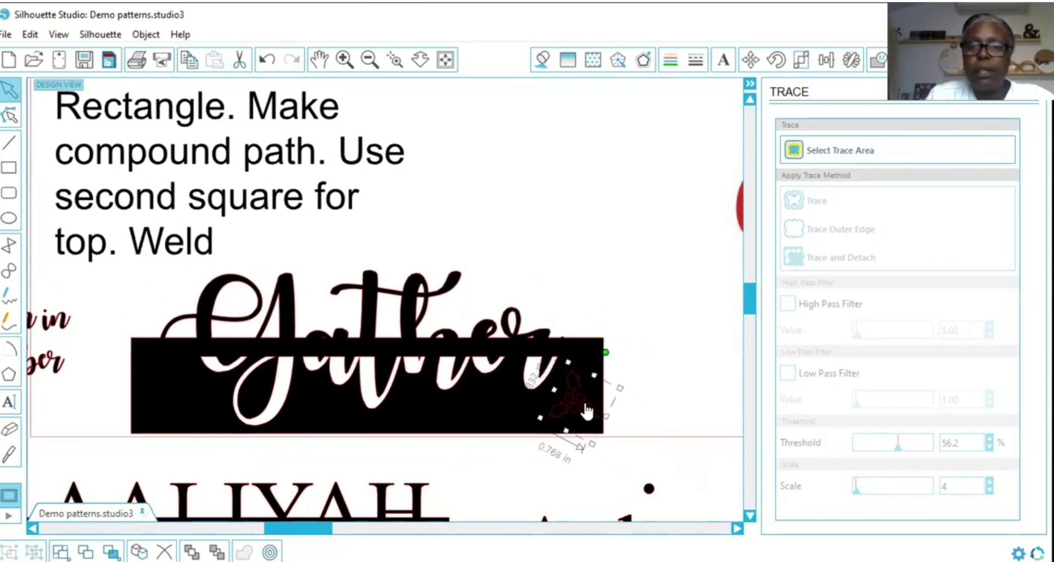
left_click(538, 455)
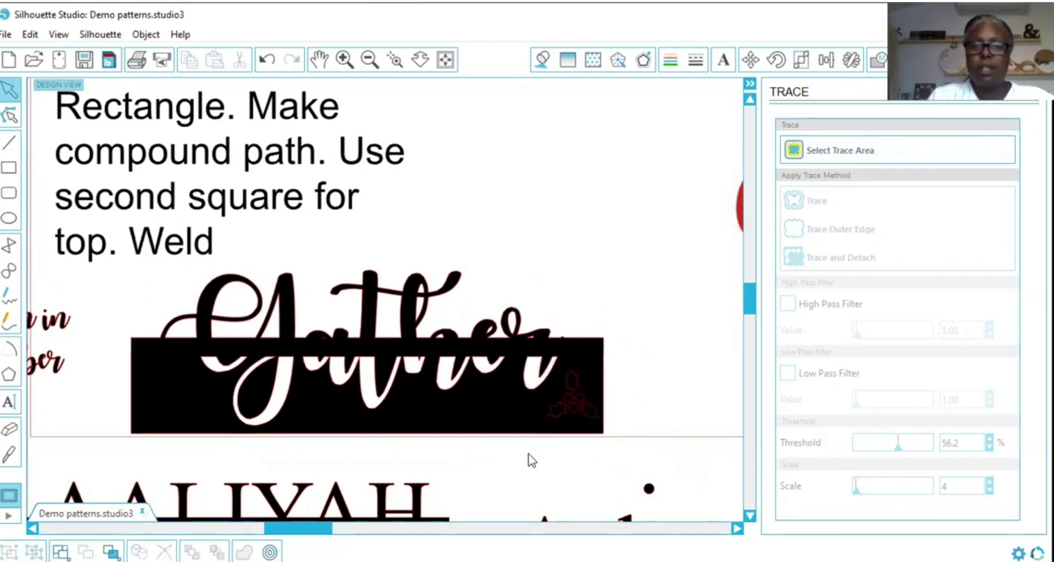
left_click_drag(615, 429, 614, 356)
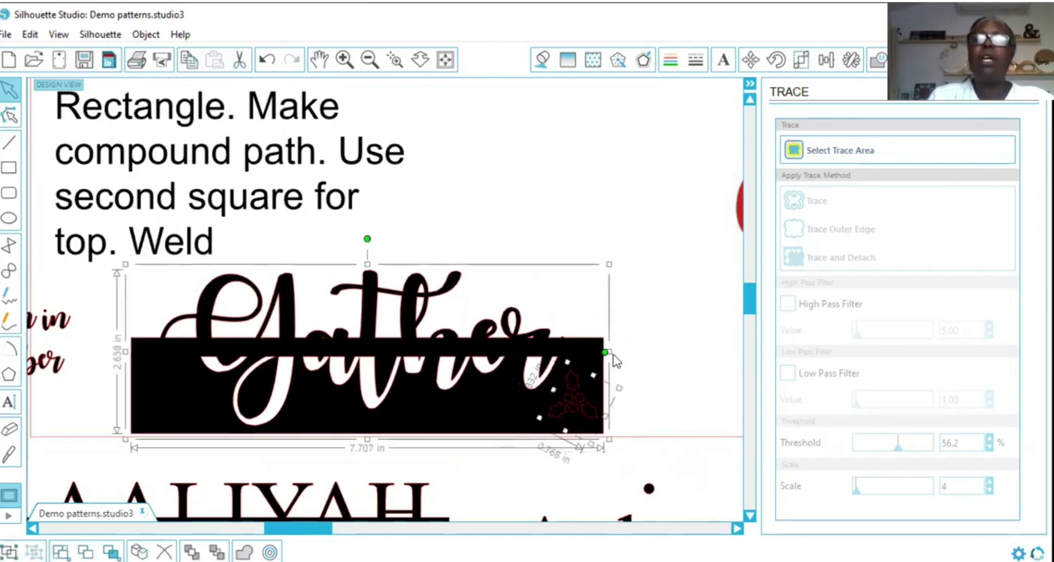
- Make a compound path of rectangle and holly so the holly shows as a white knockout
right_click(579, 393)
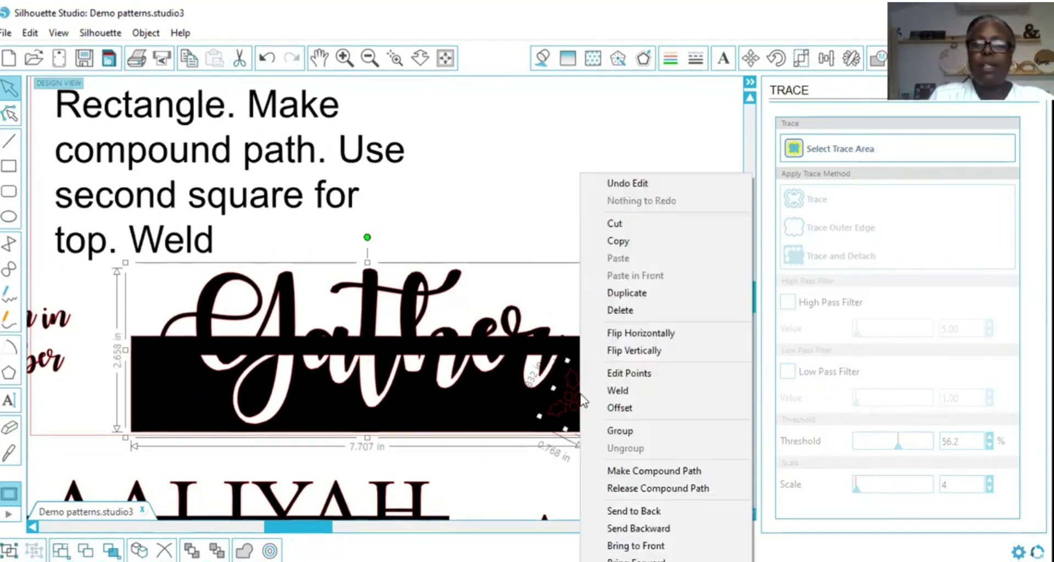
left_click(619, 473)
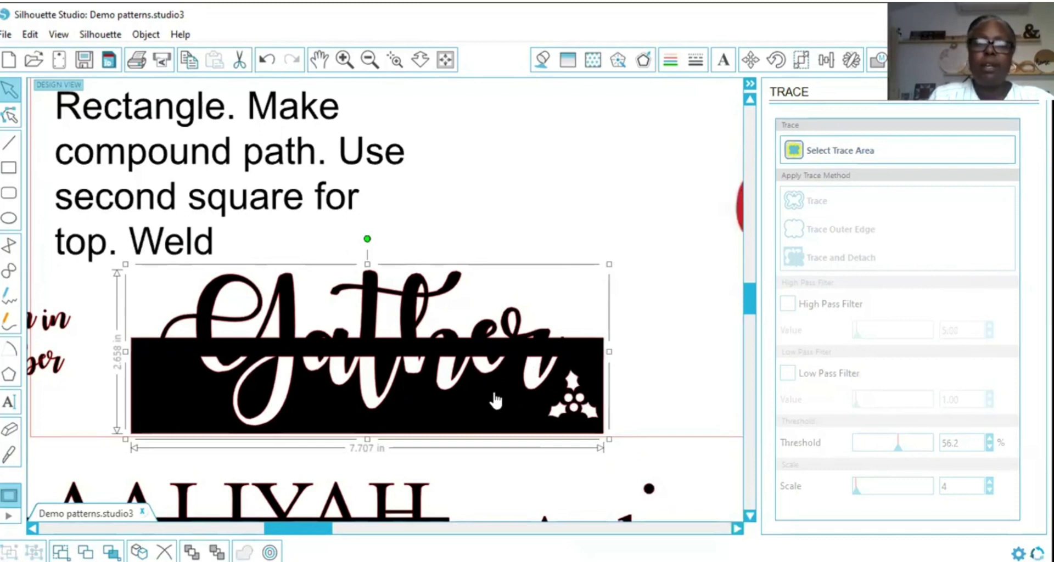
left_click_drag(488, 401, 523, 400)
left_click(603, 260)
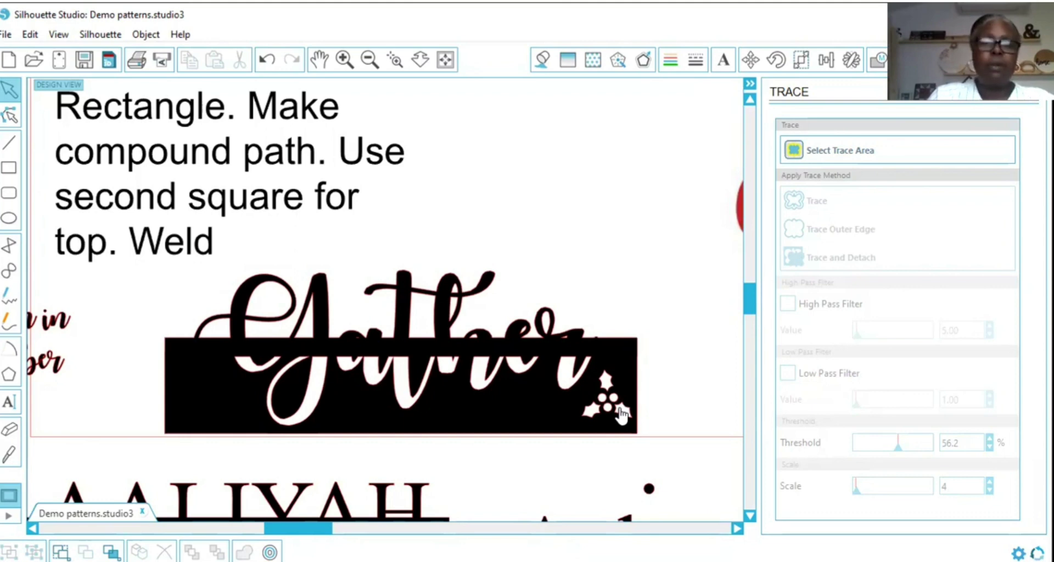
left_click(370, 59)
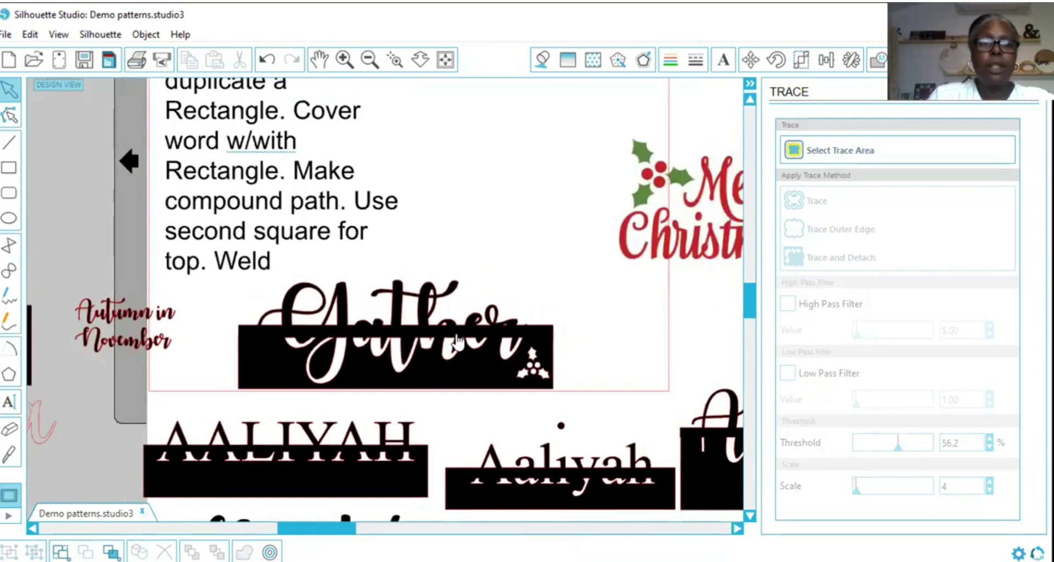
- Bring the heart photo onto the top of the page beside the instruction text
left_click(375, 60)
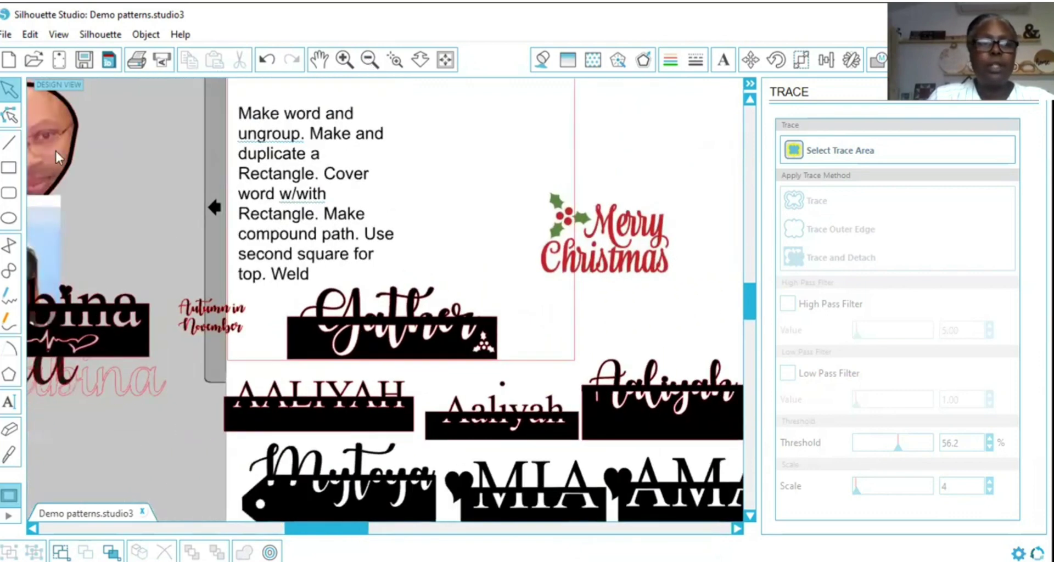
left_click_drag(72, 145, 543, 175)
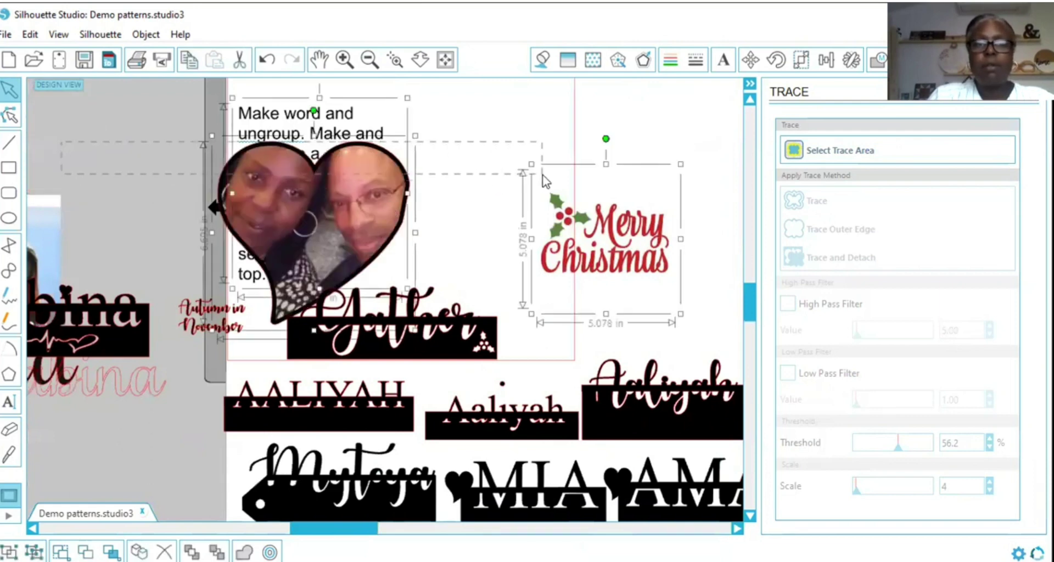
left_click_drag(307, 219, 300, 195)
left_click(444, 190)
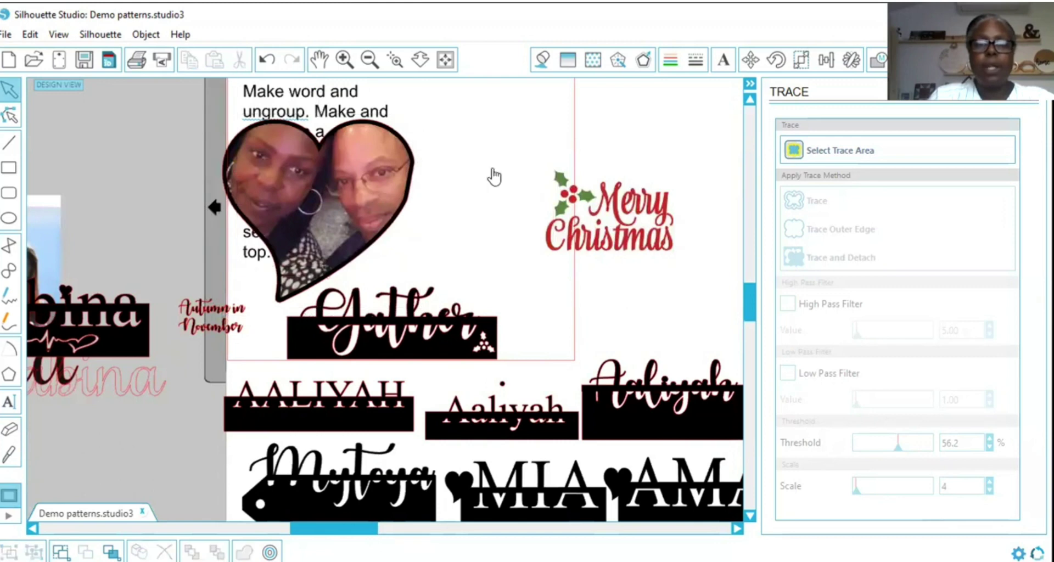
left_click_drag(494, 175, 525, 189)
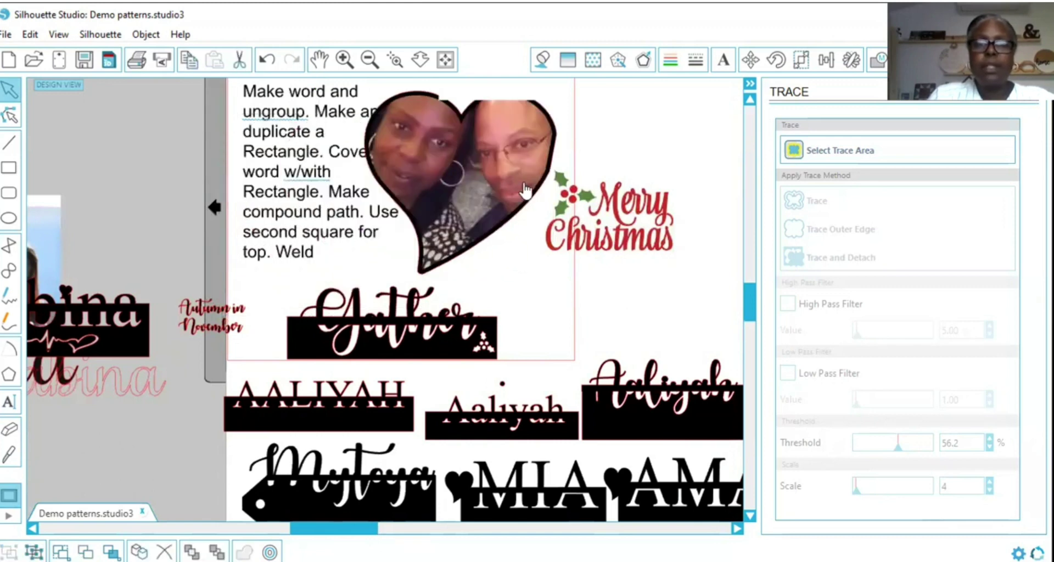
left_click(611, 246)
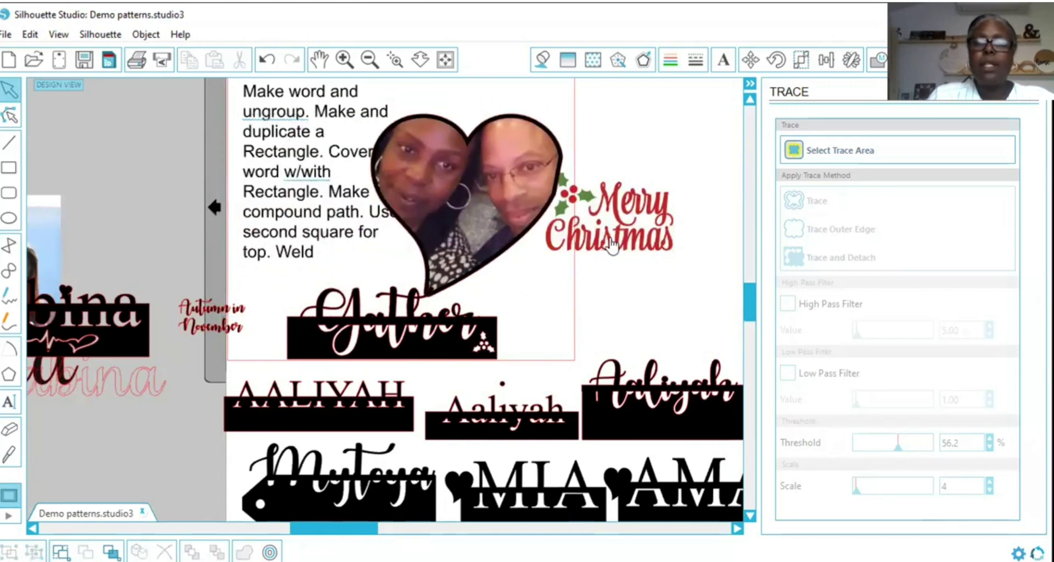
- Undo two moves and shift the Merry Christmas design slightly right and down
key("ctrl+z")
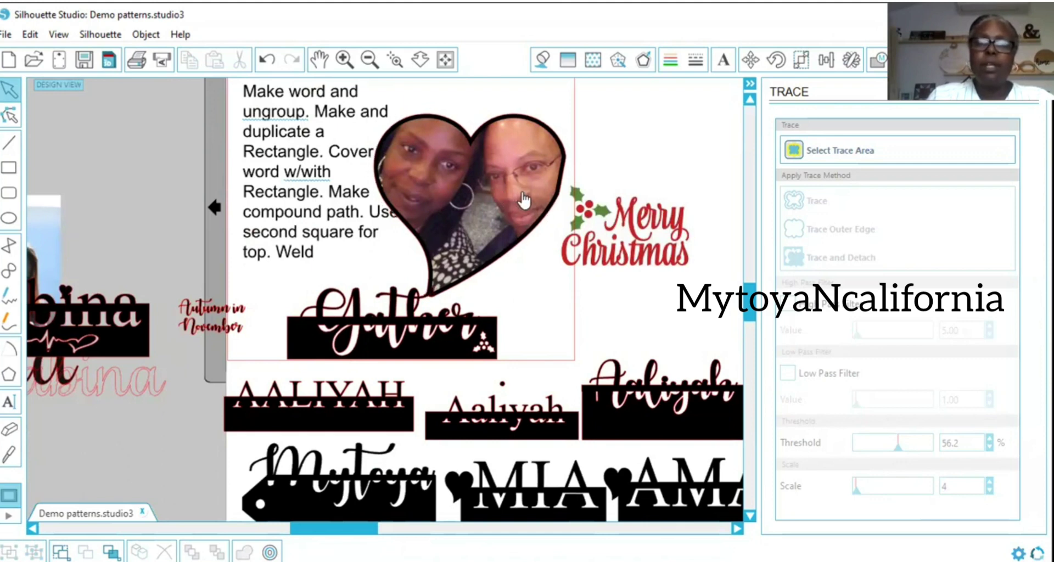
key("ctrl+z")
left_click(635, 237)
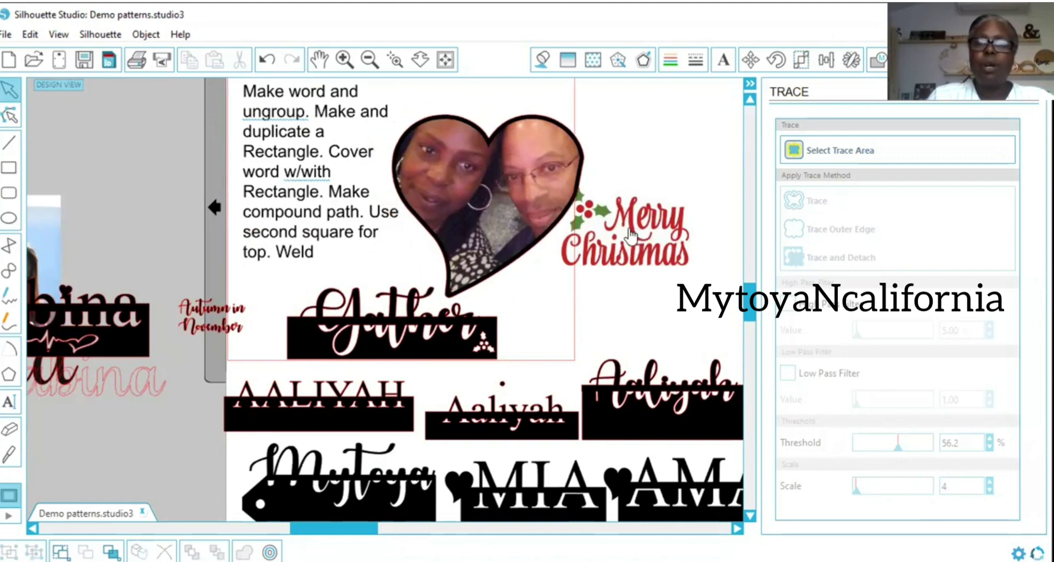
left_click_drag(636, 236, 648, 255)
left_click(647, 254)
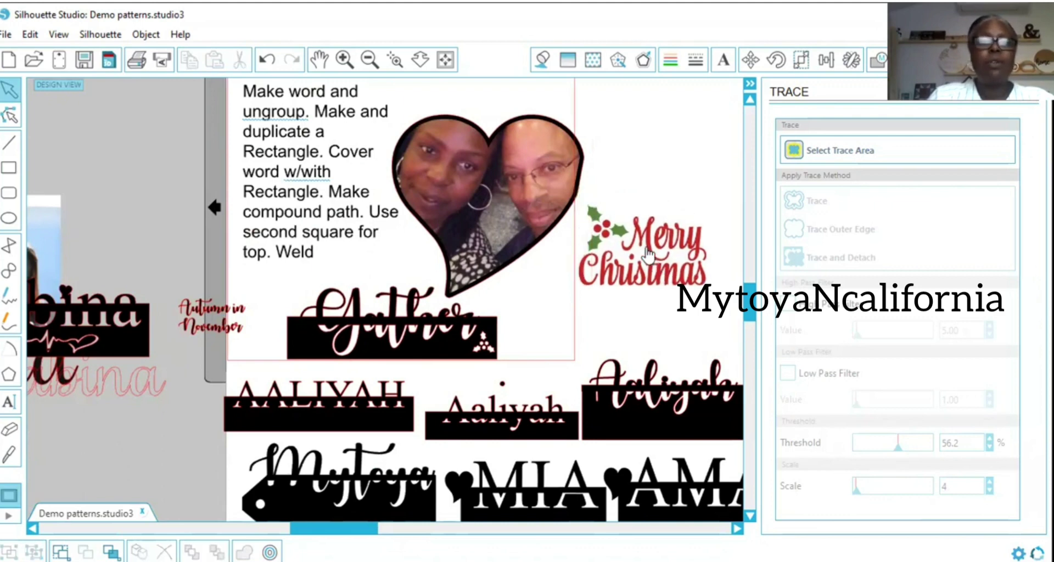